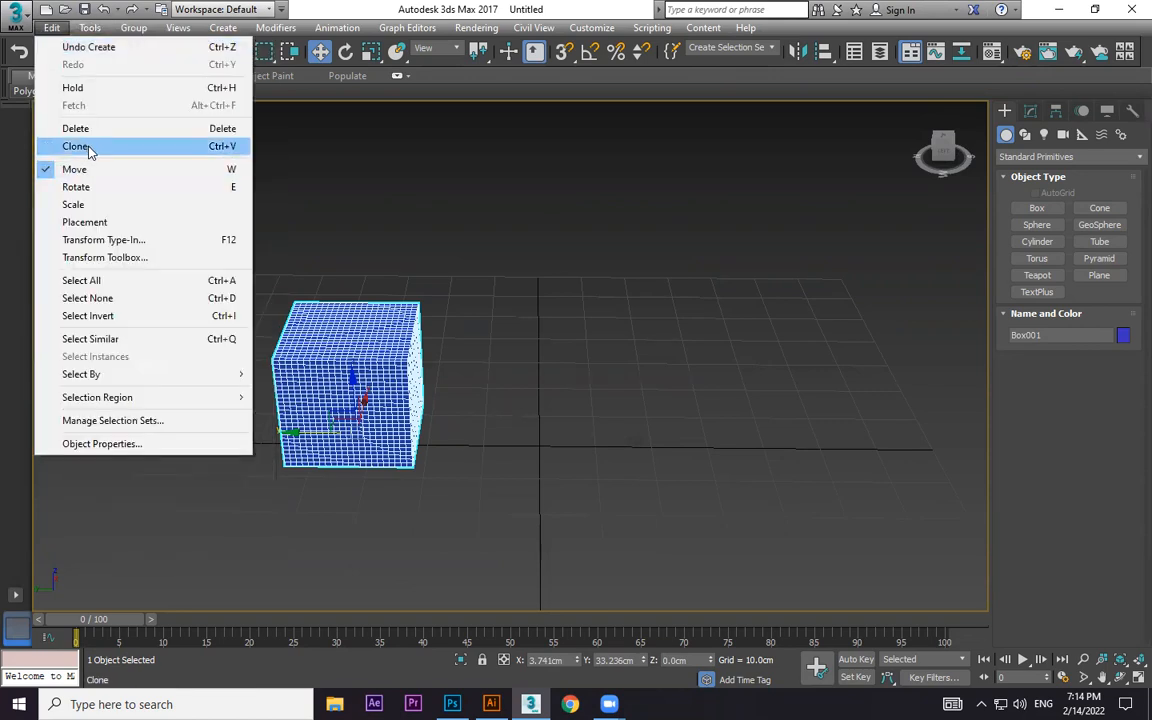
{"action": "left_click", "coordinate": [88, 149]}
{"action": "key", "text": "Return"}
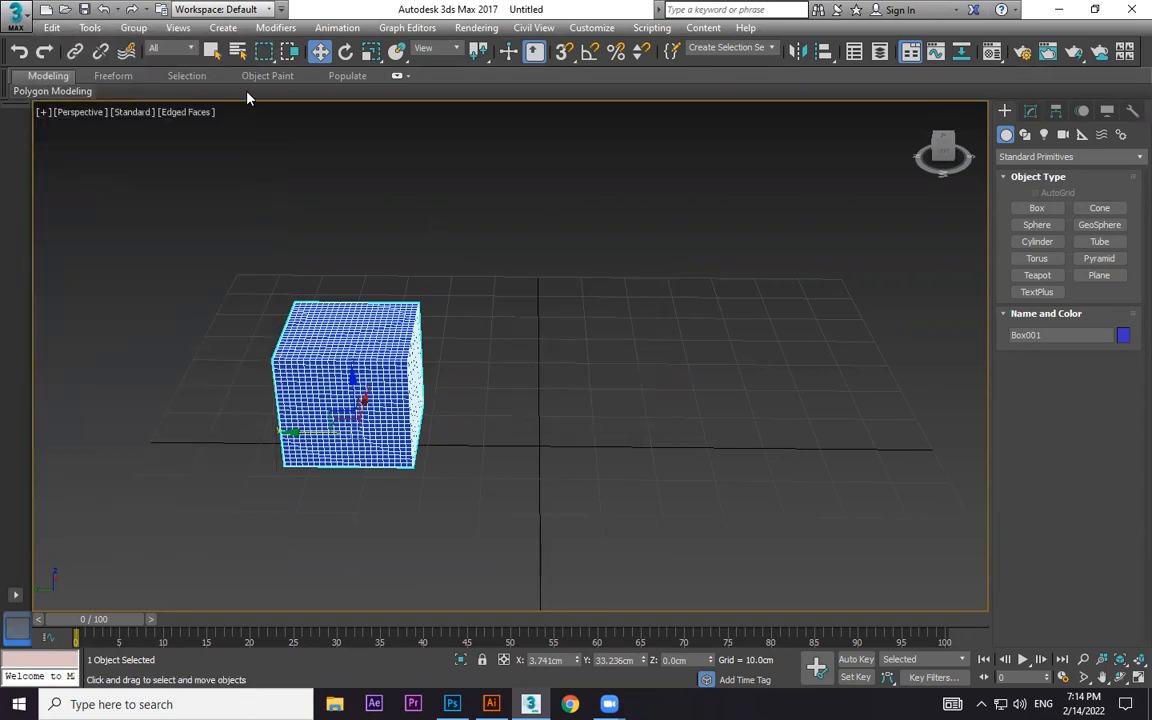
{"action": "left_click", "coordinate": [51, 28]}
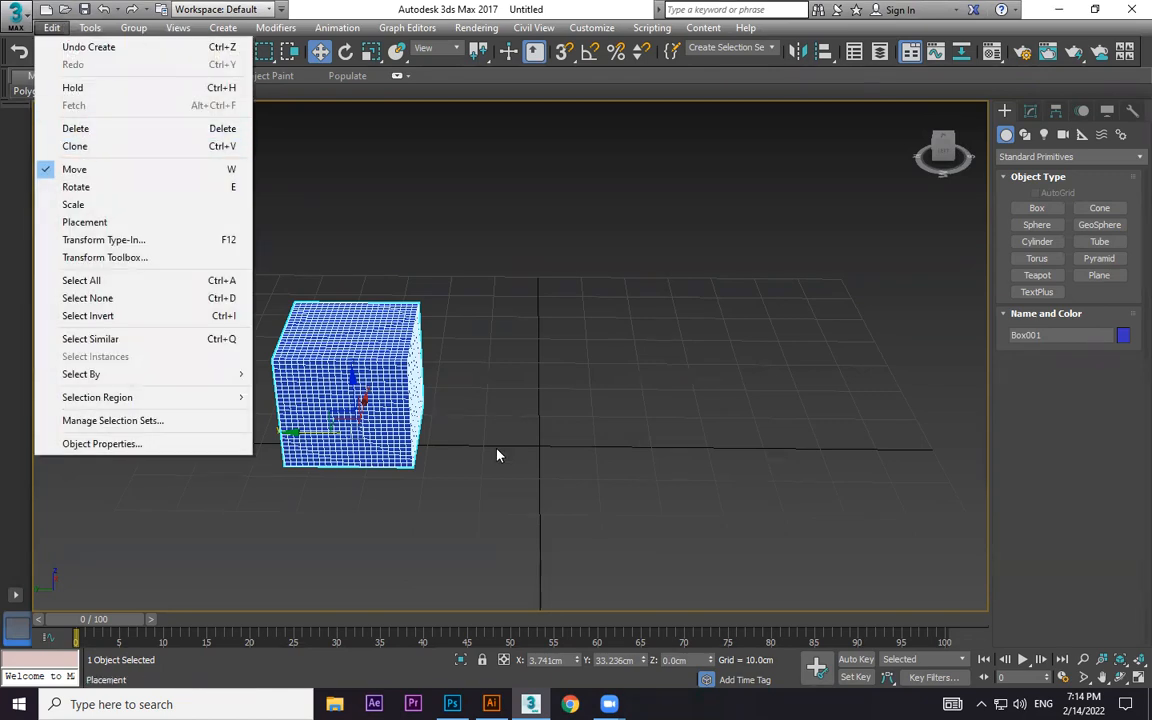
{"action": "left_click", "coordinate": [162, 148]}
{"action": "left_click", "coordinate": [600, 414]}
{"action": "left_click_drag", "start_coordinate": [387, 421], "coordinate": [580, 424], "text": "shift"}
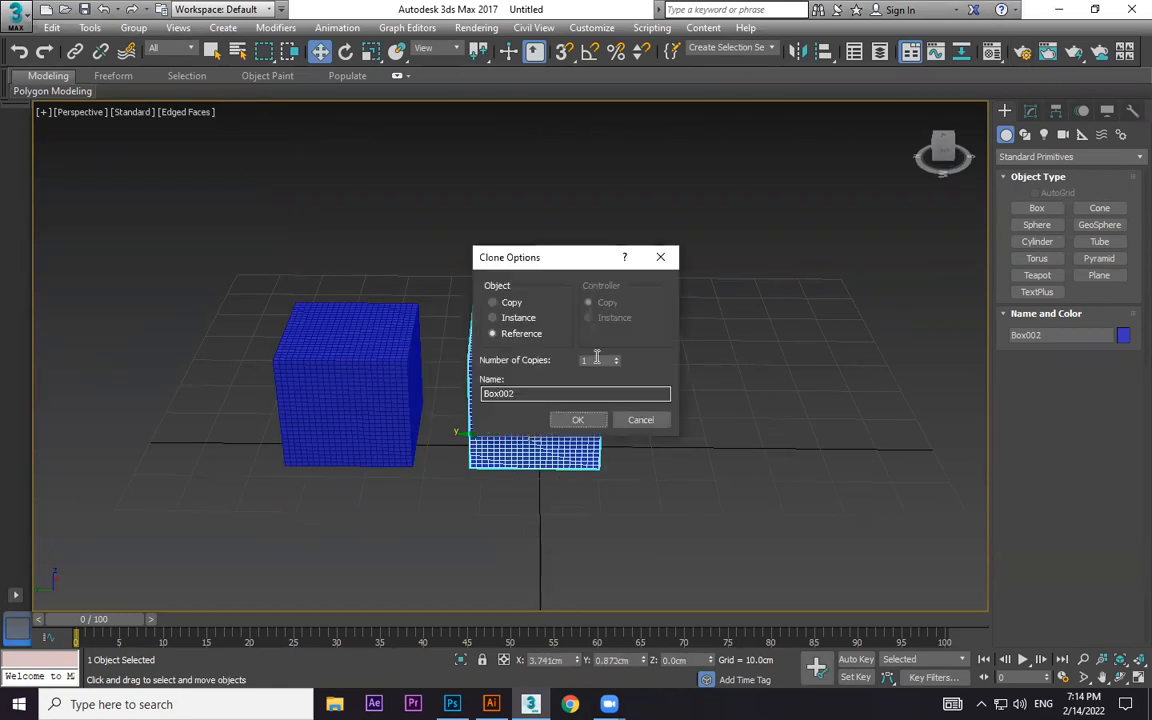
{"action": "left_click", "coordinate": [510, 303]}
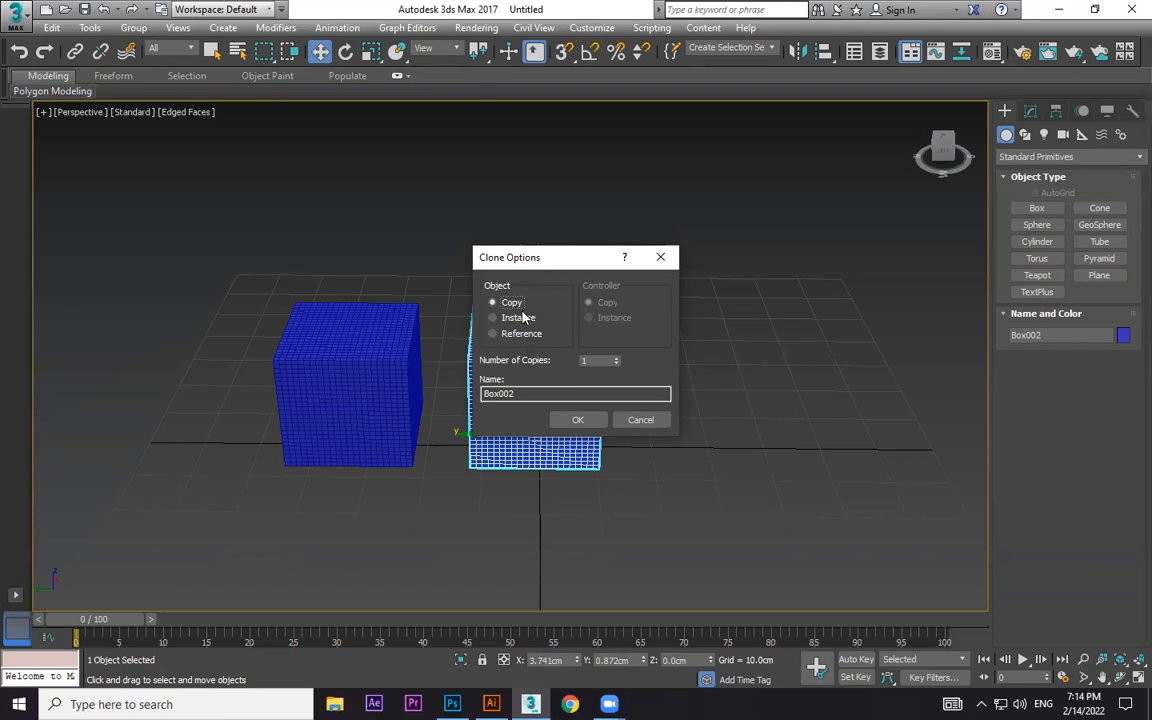
{"action": "left_click", "coordinate": [648, 420]}
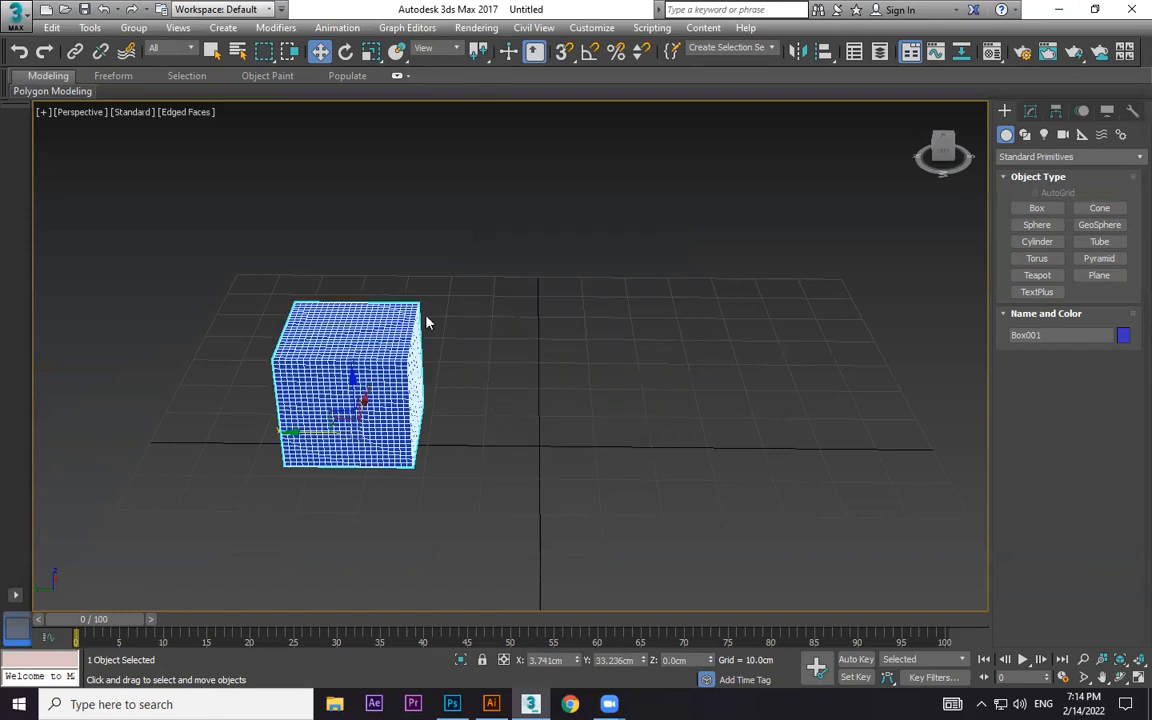
Step: Delete the box and create a sphere with a radius of about 14 cm in its place
{"action": "key", "text": "Delete"}
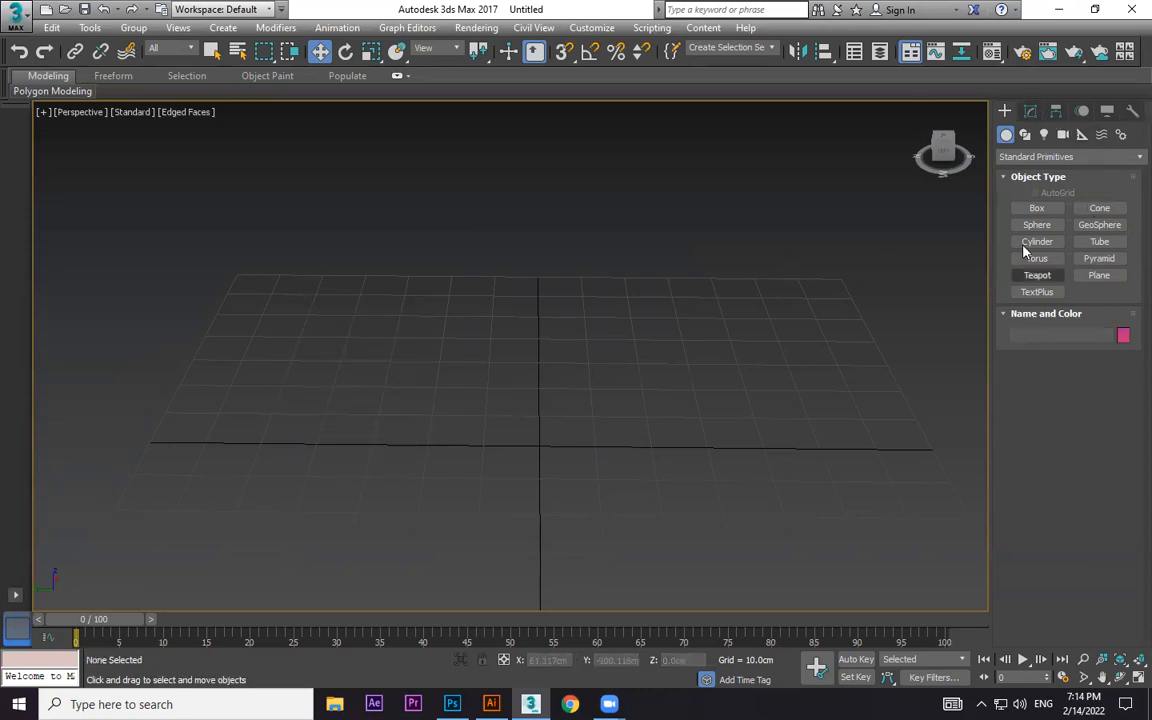
{"action": "left_click", "coordinate": [1036, 226]}
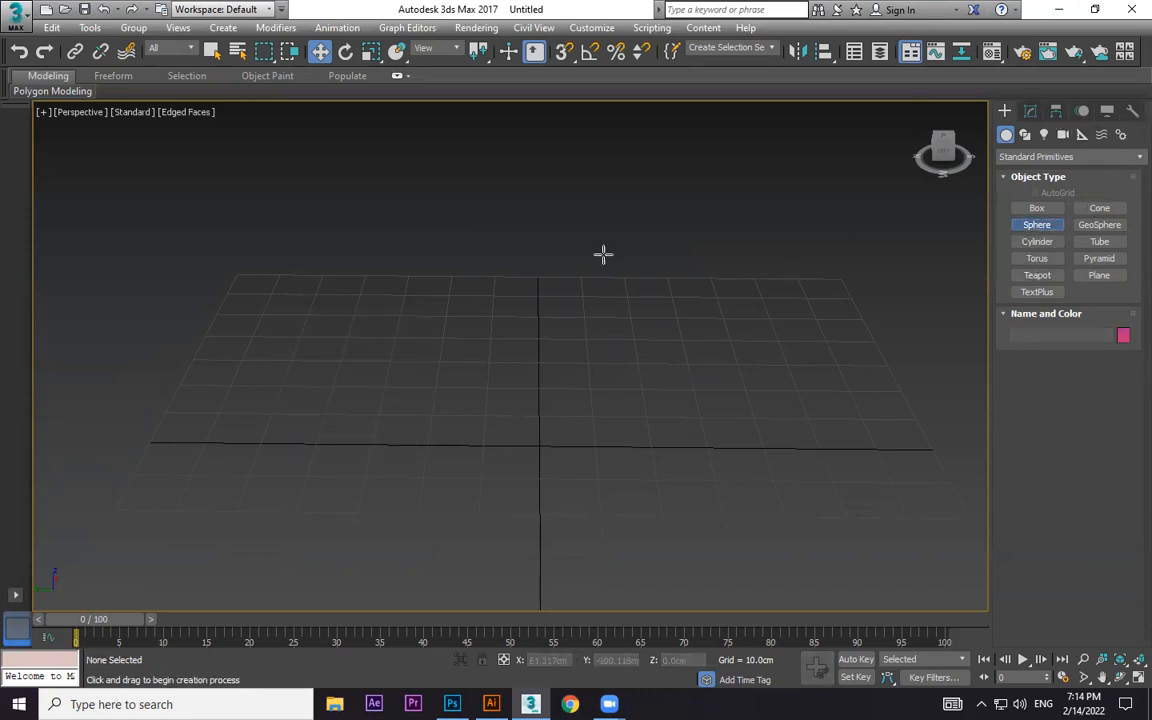
{"action": "left_click_drag", "start_coordinate": [333, 358], "coordinate": [405, 358]}
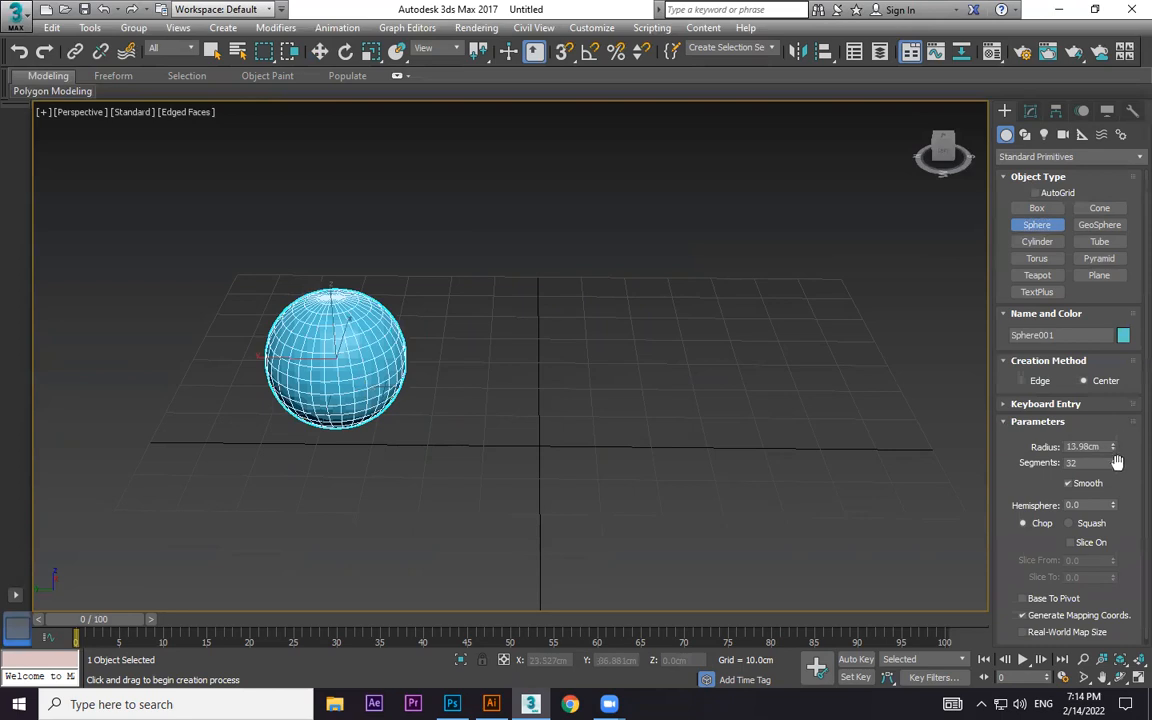
Step: Stretch the sphere vertically into an egg shape and raise it to about Z 16.6 cm
{"action": "key", "text": "r"}
{"action": "left_click_drag", "start_coordinate": [340, 297], "coordinate": [346, 231]}
{"action": "key", "text": "w"}
{"action": "scroll", "coordinate": [378, 334], "scroll_direction": "down", "scroll_amount": 4}
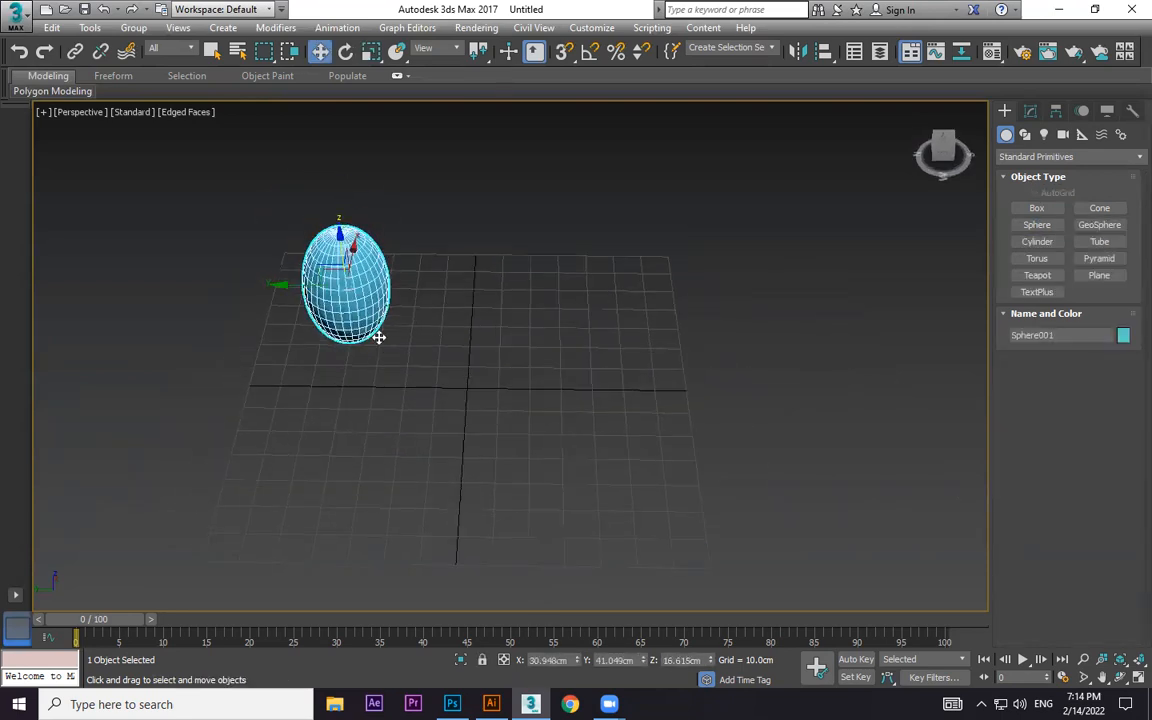
Step: Create a second sphere in front of the blue one, stretch it vertically and raise it to about Z 22 cm
{"action": "middle_click_drag", "start_coordinate": [350, 300], "coordinate": [781, 293], "text": "alt"}
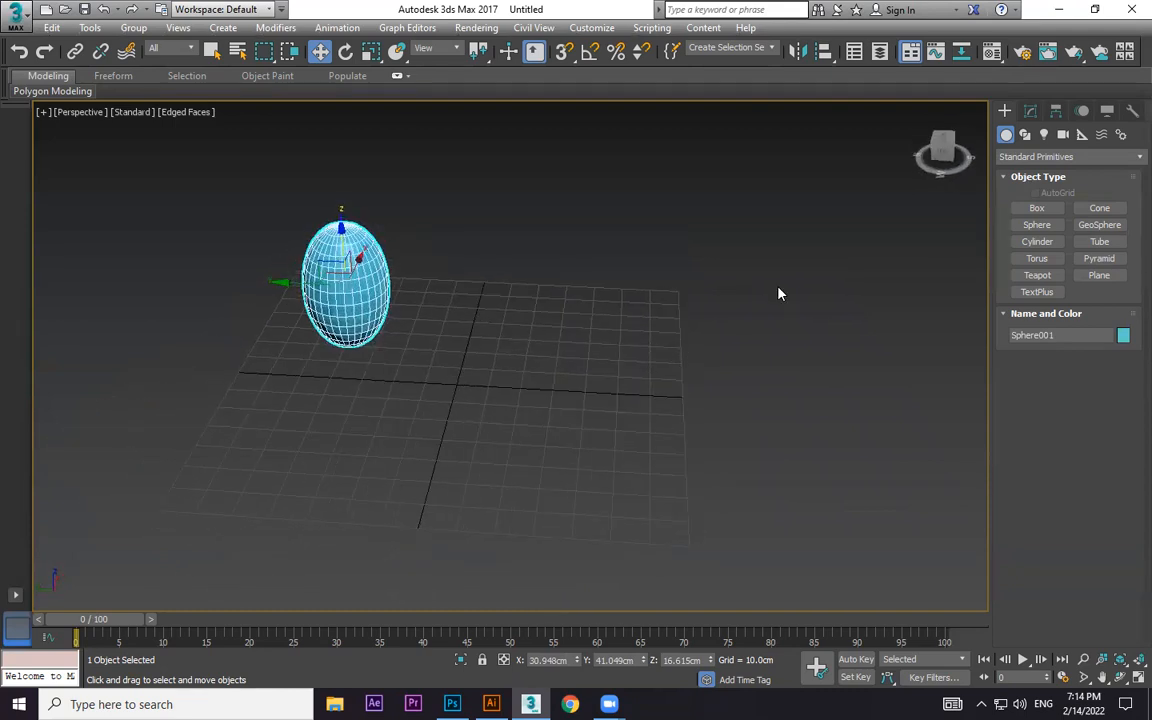
{"action": "left_click", "coordinate": [1035, 228]}
{"action": "left_click_drag", "start_coordinate": [312, 425], "coordinate": [364, 430]}
{"action": "key", "text": "r"}
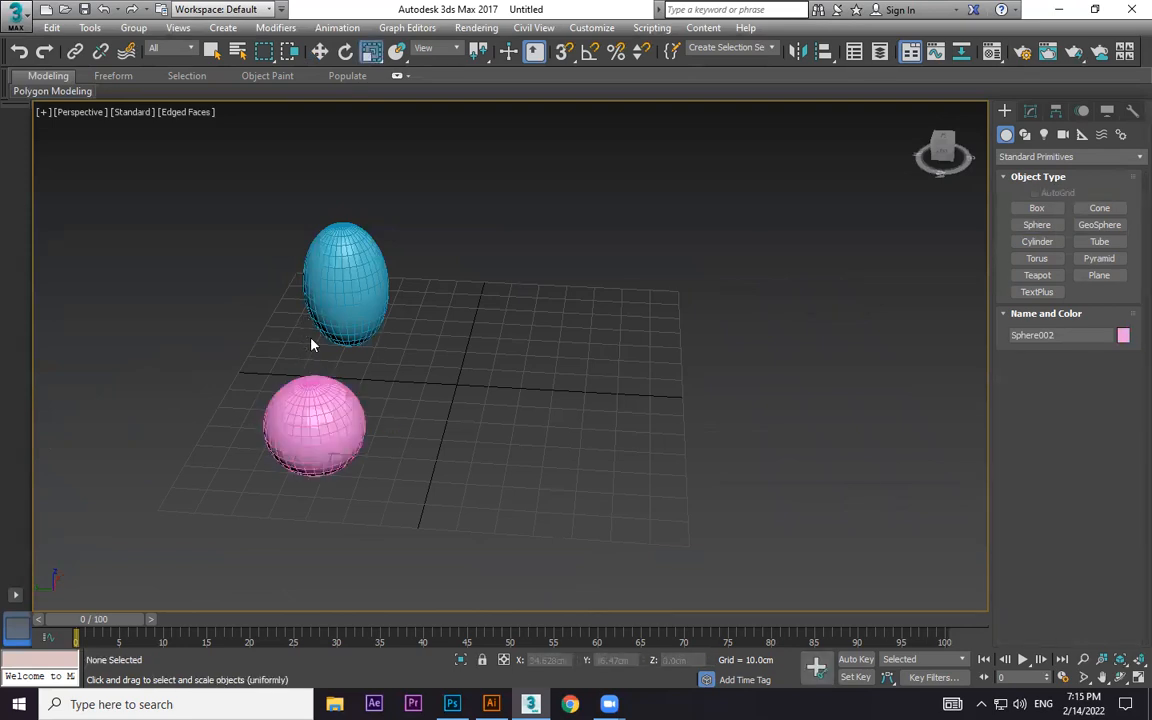
{"action": "left_click_drag", "start_coordinate": [306, 362], "coordinate": [312, 317]}
{"action": "key", "text": "w"}
{"action": "left_click_drag", "start_coordinate": [309, 370], "coordinate": [303, 302]}
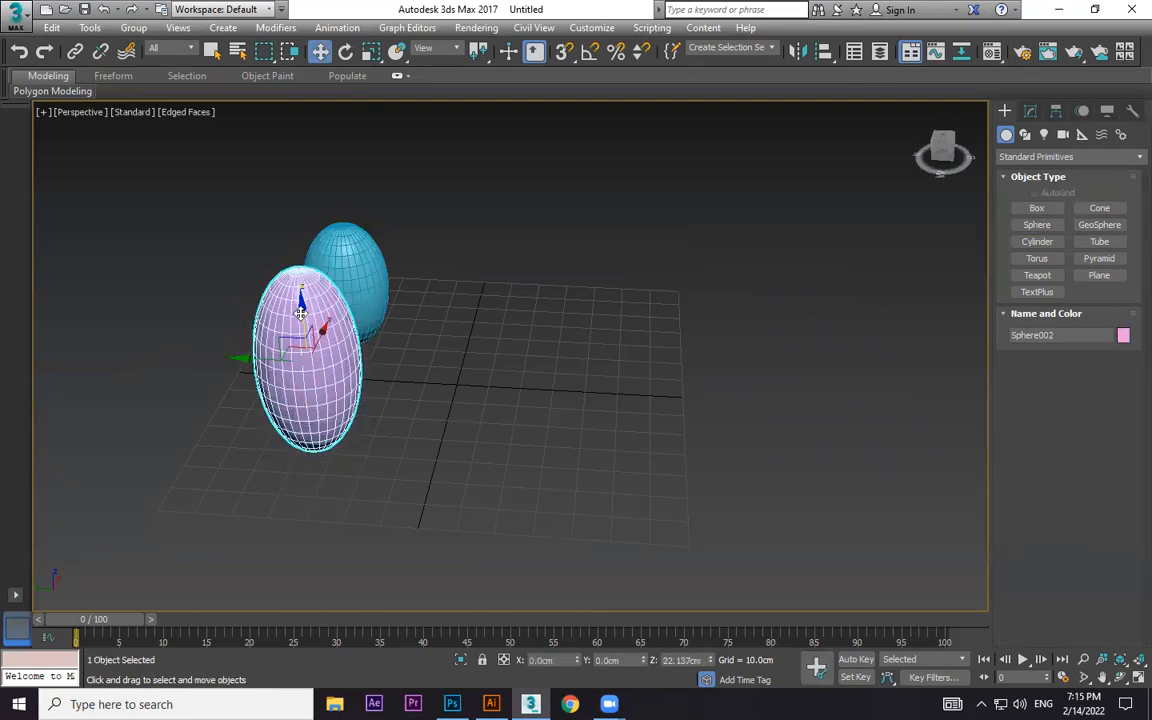
Step: Scale the second sphere down uniformly and lower it to about Z 15.4 cm
{"action": "middle_click_drag", "start_coordinate": [365, 380], "coordinate": [288, 322], "text": "alt"}
{"action": "key", "text": "r"}
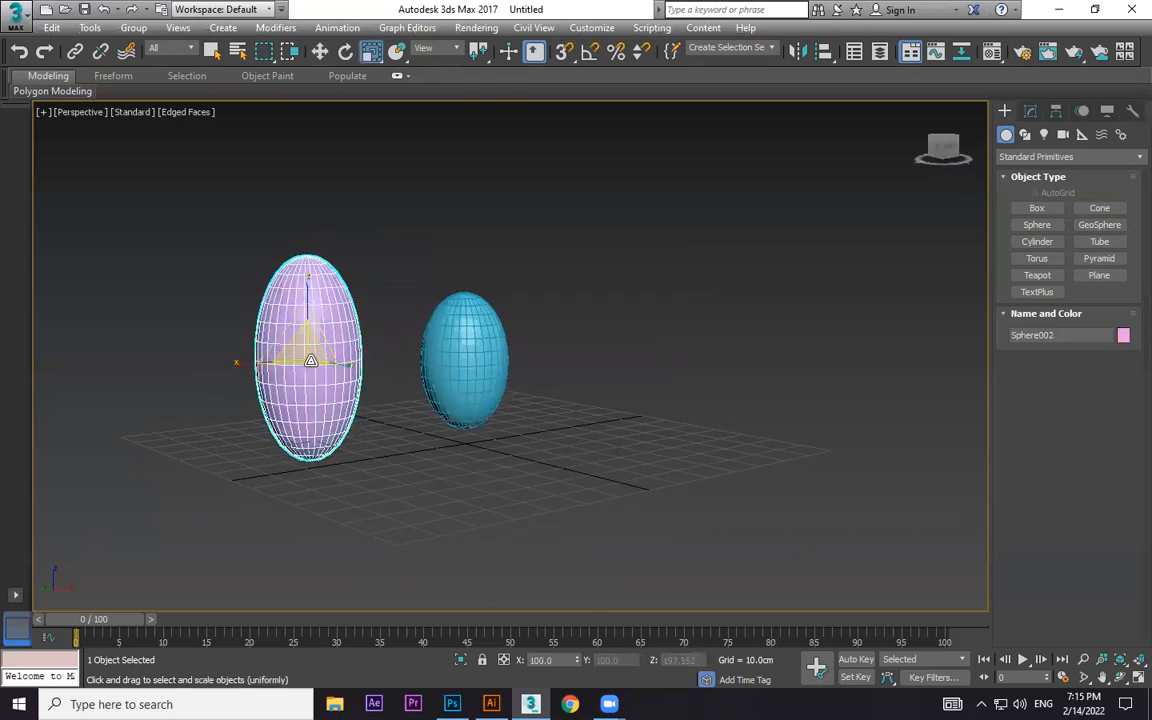
{"action": "left_click_drag", "start_coordinate": [307, 351], "coordinate": [309, 377]}
{"action": "key", "text": "w"}
{"action": "left_click_drag", "start_coordinate": [308, 300], "coordinate": [308, 326]}
{"action": "middle_click_drag", "start_coordinate": [311, 348], "coordinate": [429, 391], "text": "alt"}
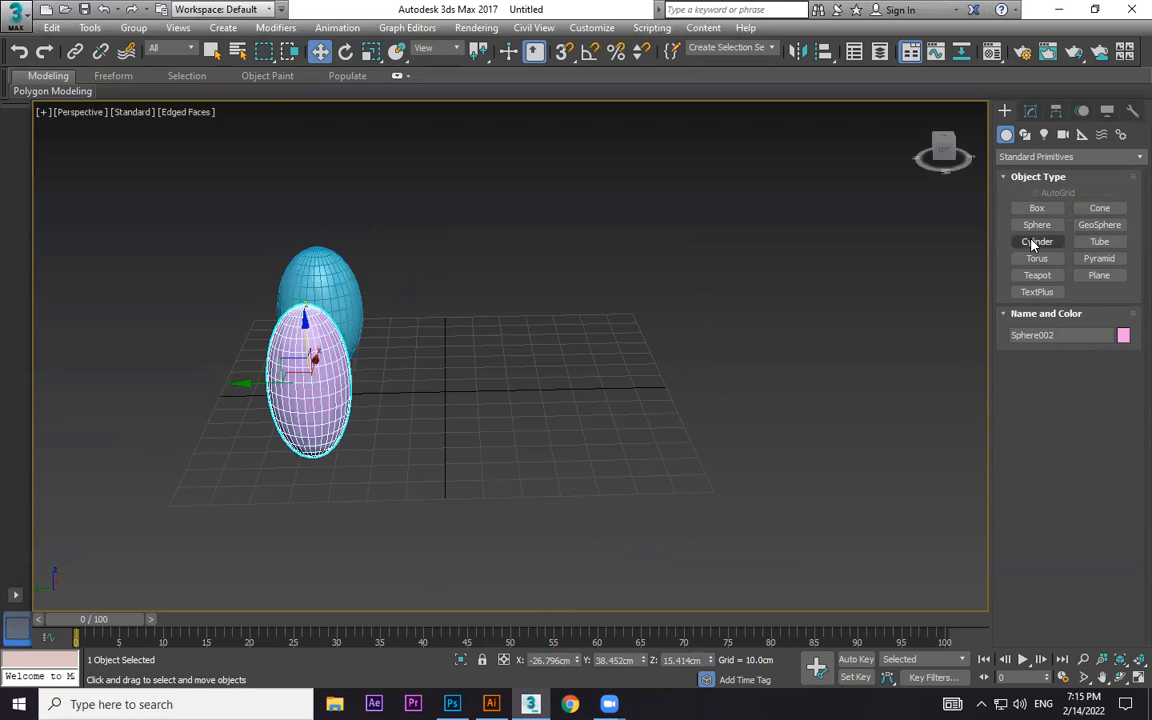
Step: Create a cylinder in front of the spheres with a radius of about 8.9 cm and a height of about 34 cm
{"action": "left_click", "coordinate": [1036, 242]}
{"action": "left_click_drag", "start_coordinate": [301, 537], "coordinate": [331, 534]}
{"action": "left_click", "coordinate": [275, 399]}
Step: Delete the pink sphere and move the cylinder into its place, at about X -27.3 cm, Y 36.6 cm
{"action": "middle_click_drag", "start_coordinate": [458, 402], "coordinate": [401, 411], "text": "alt"}
{"action": "key", "text": "w"}
{"action": "left_click", "coordinate": [417, 382]}
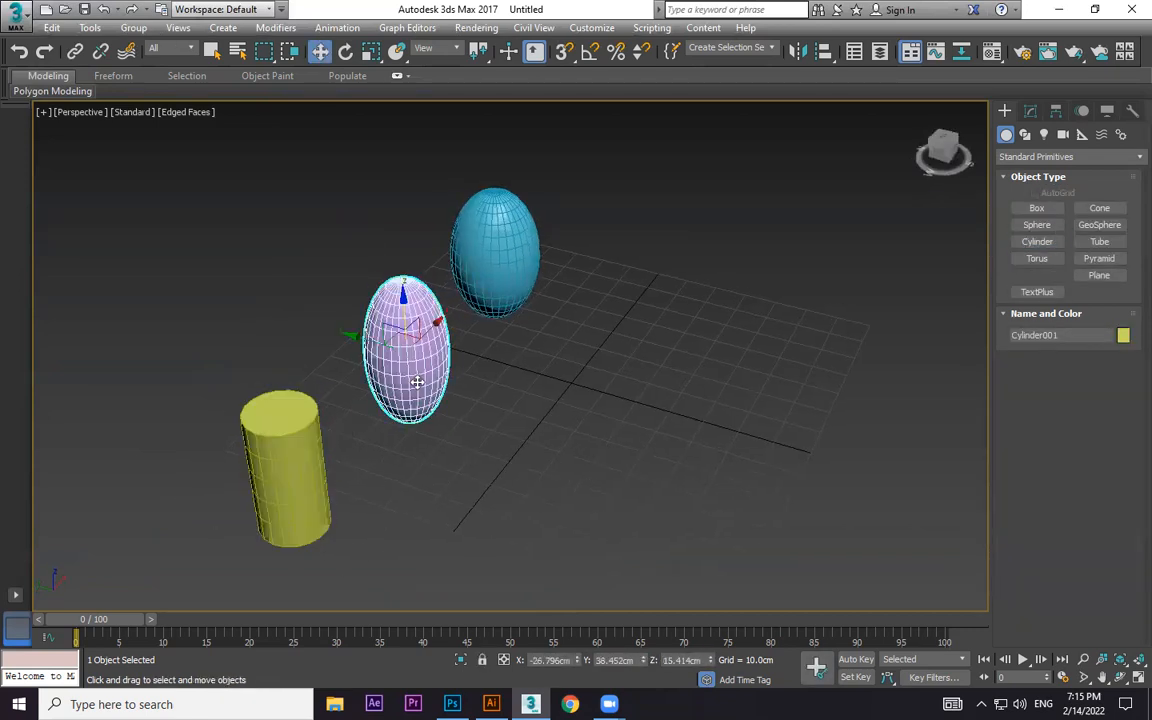
{"action": "key", "text": "Delete"}
{"action": "left_click", "coordinate": [319, 473]}
{"action": "left_click_drag", "start_coordinate": [327, 481], "coordinate": [445, 351]}
Step: Set the cylinder's cap segments to 4
{"action": "left_click", "coordinate": [1030, 111]}
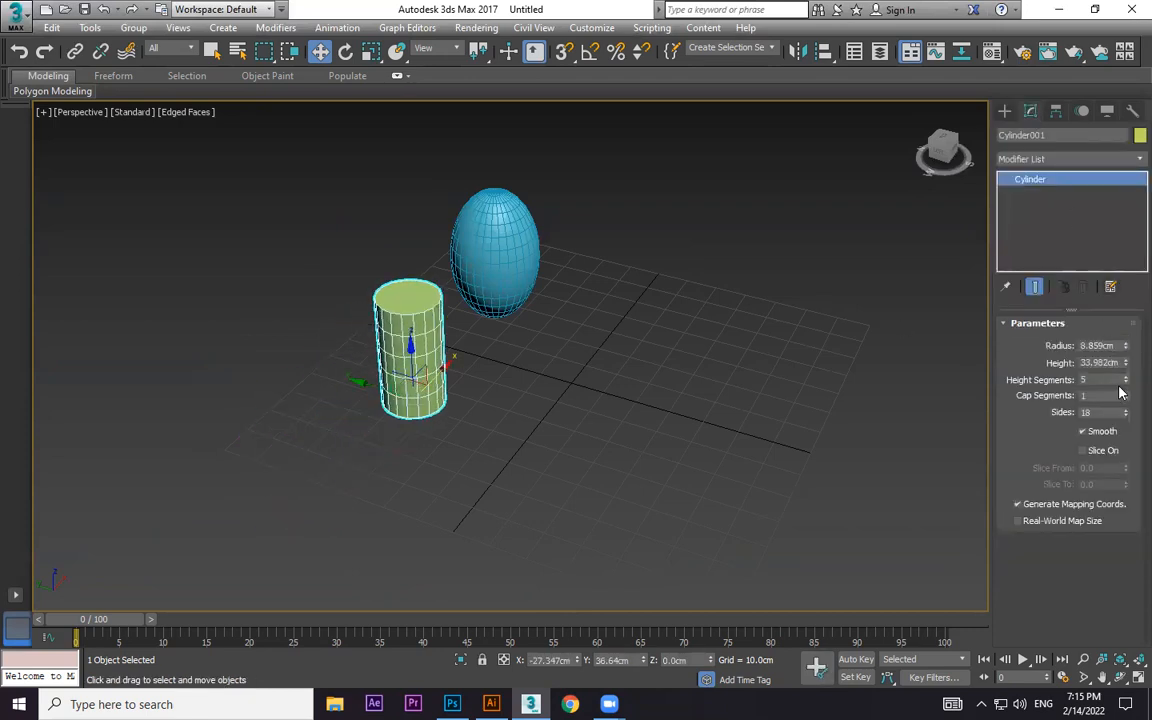
{"action": "left_click", "coordinate": [1125, 392]}
{"action": "left_click", "coordinate": [1125, 392]}
{"action": "left_click", "coordinate": [1125, 392]}
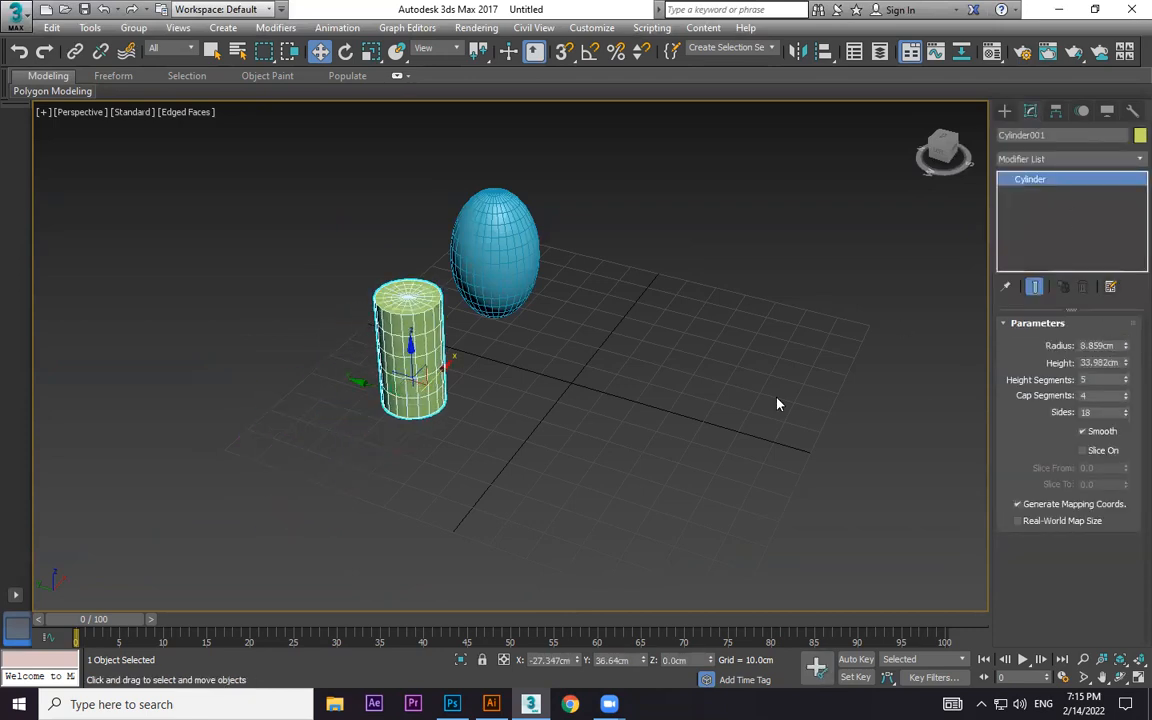
Step: Create a pointed cone in front of the cylinder with a base radius of about 11 cm and a height of about 32.3 cm
{"action": "left_click", "coordinate": [1005, 112]}
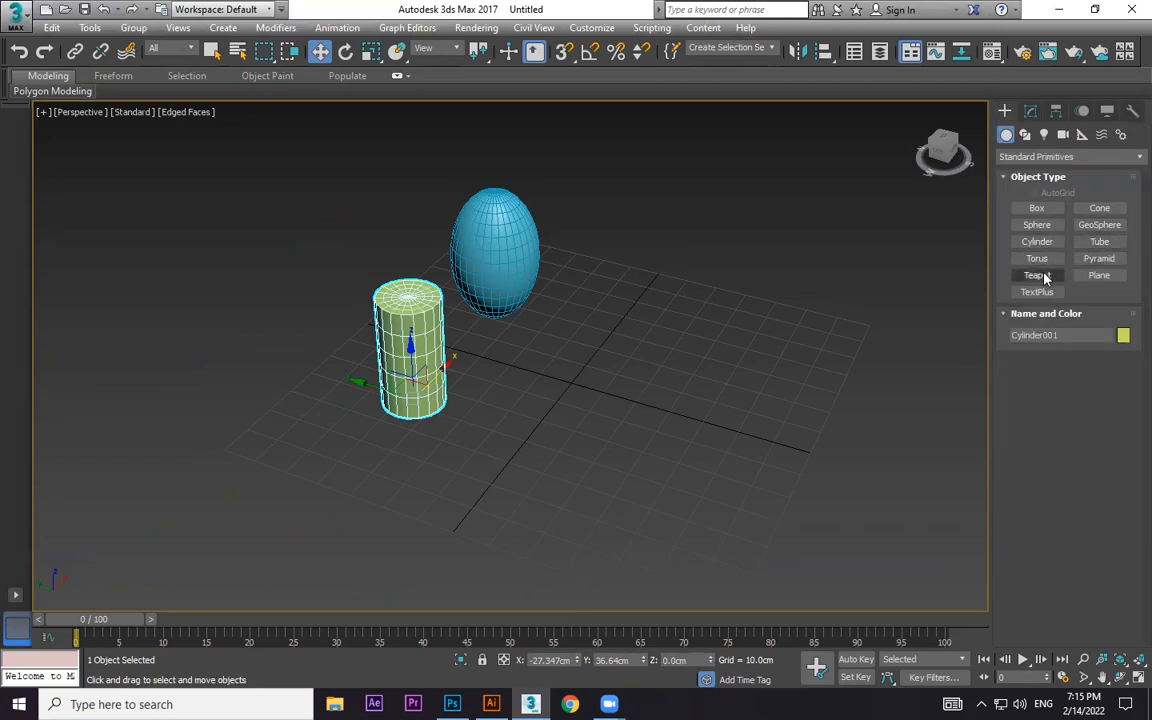
{"action": "left_click", "coordinate": [1099, 208]}
{"action": "left_click_drag", "start_coordinate": [285, 501], "coordinate": [321, 526]}
{"action": "left_click", "coordinate": [299, 390]}
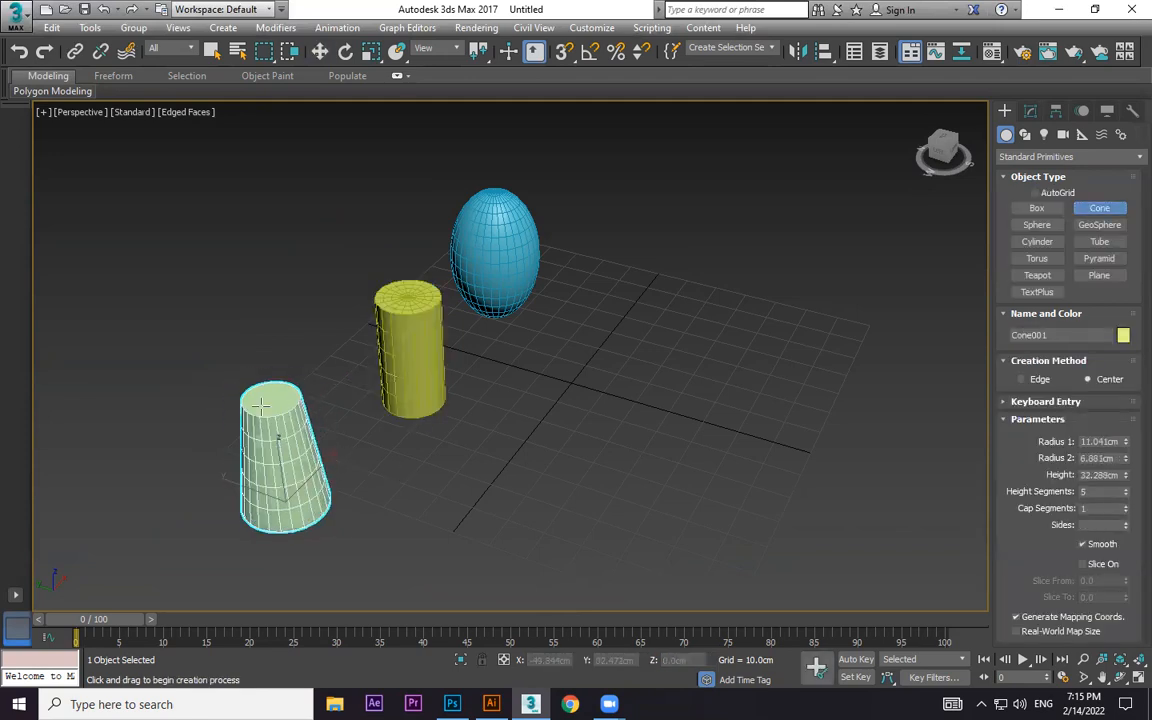
{"action": "left_click", "coordinate": [460, 455]}
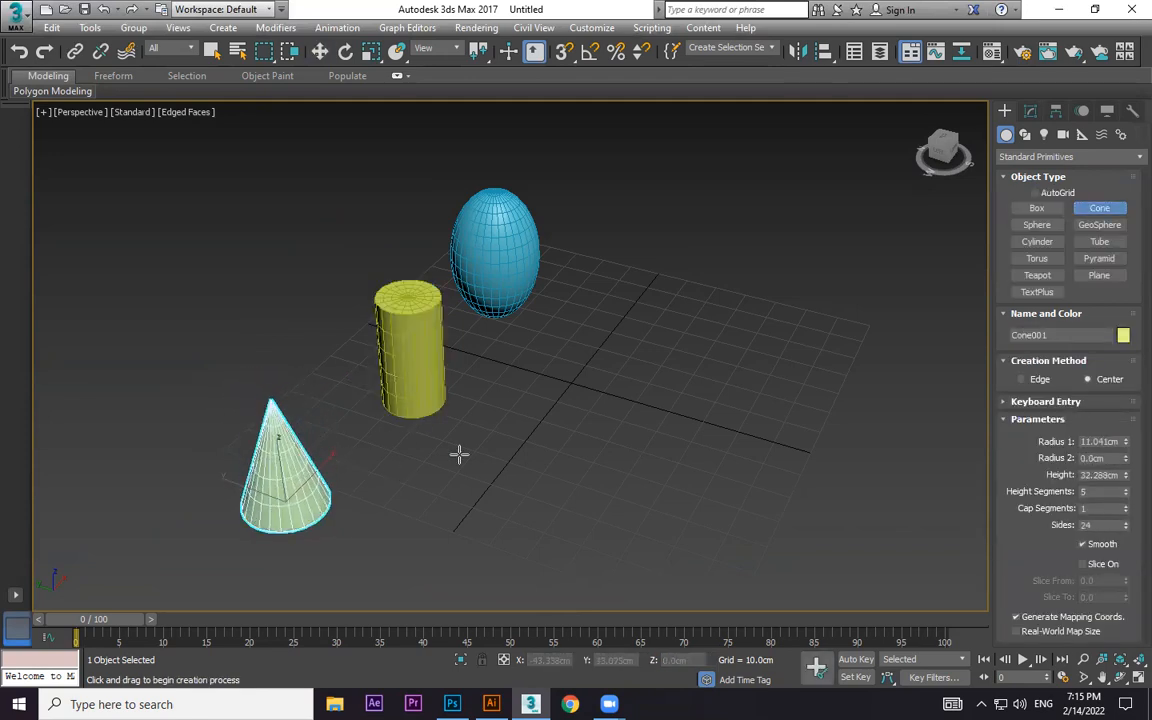
Step: Move the cone to about X -68.5 cm, Y 43 cm, and set its height segments to 36 and cap segments to 22
{"action": "middle_click_drag", "start_coordinate": [496, 486], "coordinate": [353, 507], "text": "alt"}
{"action": "key", "text": "w"}
{"action": "left_click_drag", "start_coordinate": [296, 466], "coordinate": [311, 443]}
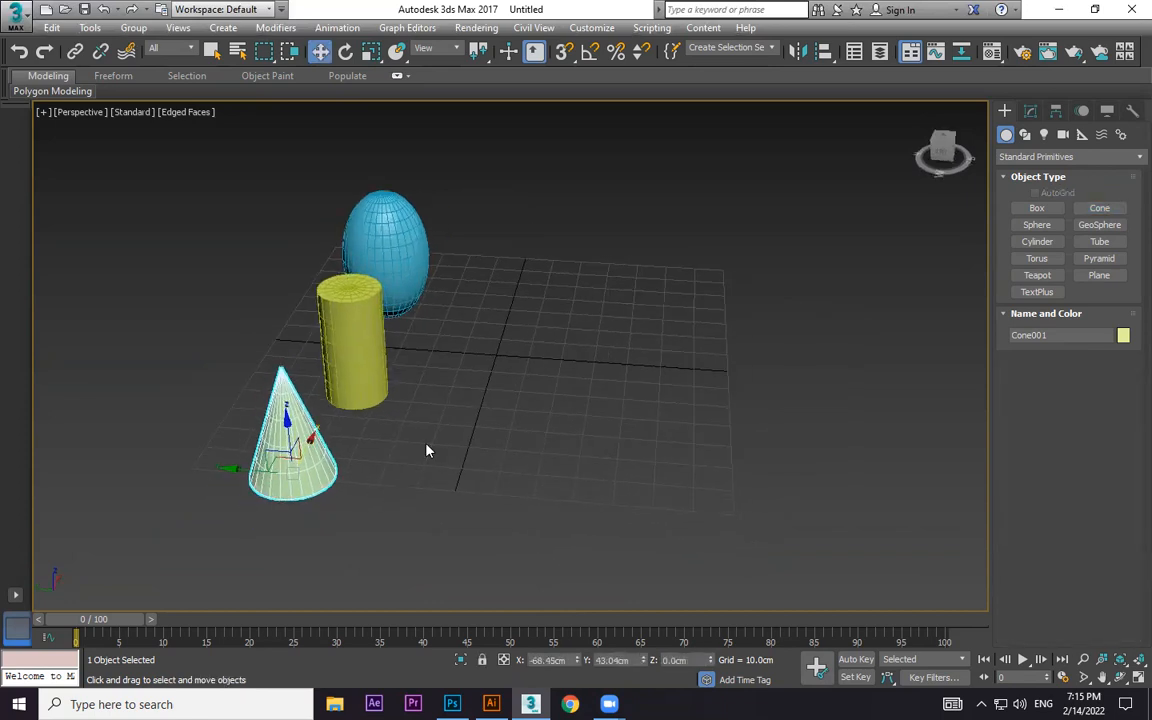
{"action": "left_click", "coordinate": [1030, 111]}
{"action": "left_click_drag", "start_coordinate": [1127, 414], "coordinate": [1129, 364]}
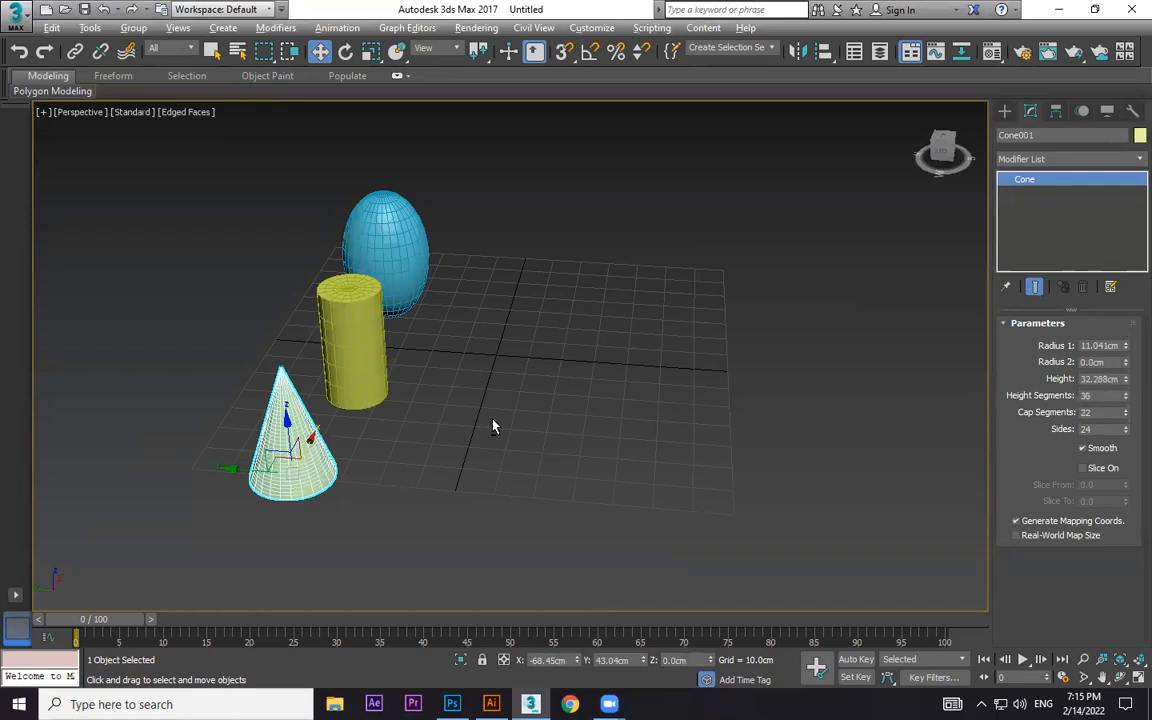
Step: Line up the shapes with the cone by moving the cylinder to about Y 44.1 cm and the sphere to about Y 43.3 cm
{"action": "middle_click_drag", "start_coordinate": [492, 420], "coordinate": [503, 428], "text": "alt"}
{"action": "middle_click_drag", "start_coordinate": [407, 356], "coordinate": [424, 365]}
{"action": "left_click", "coordinate": [326, 353]}
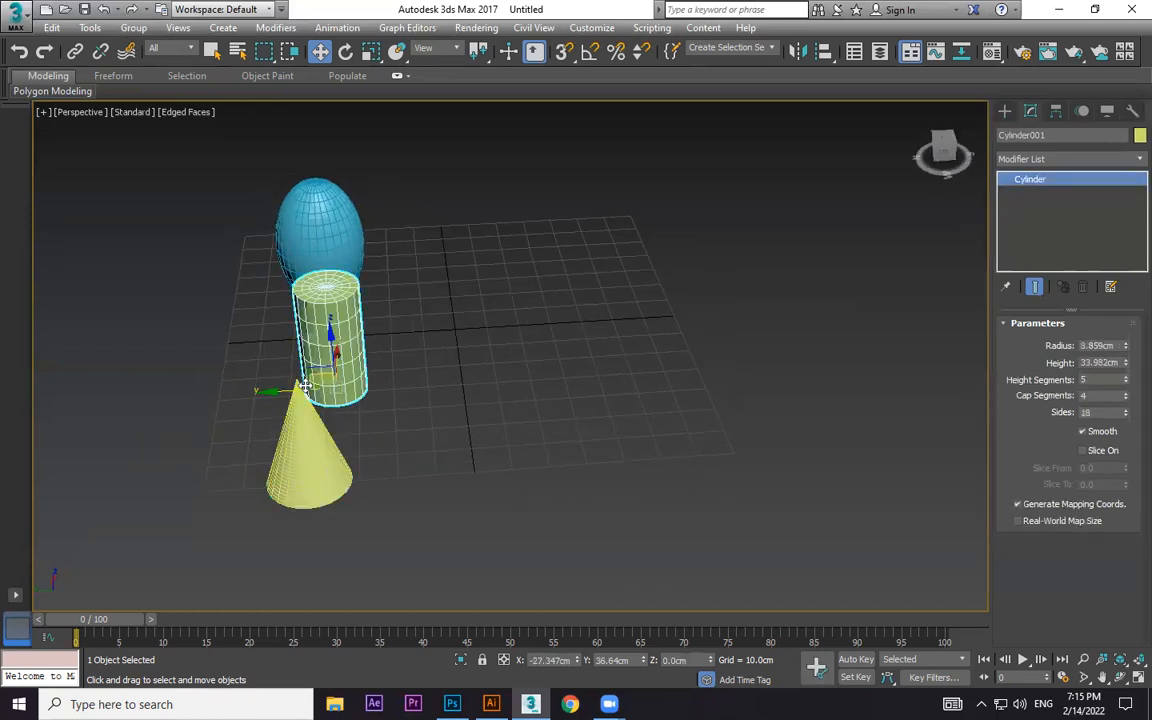
{"action": "left_click_drag", "start_coordinate": [326, 353], "coordinate": [299, 353]}
{"action": "left_click", "coordinate": [279, 279]}
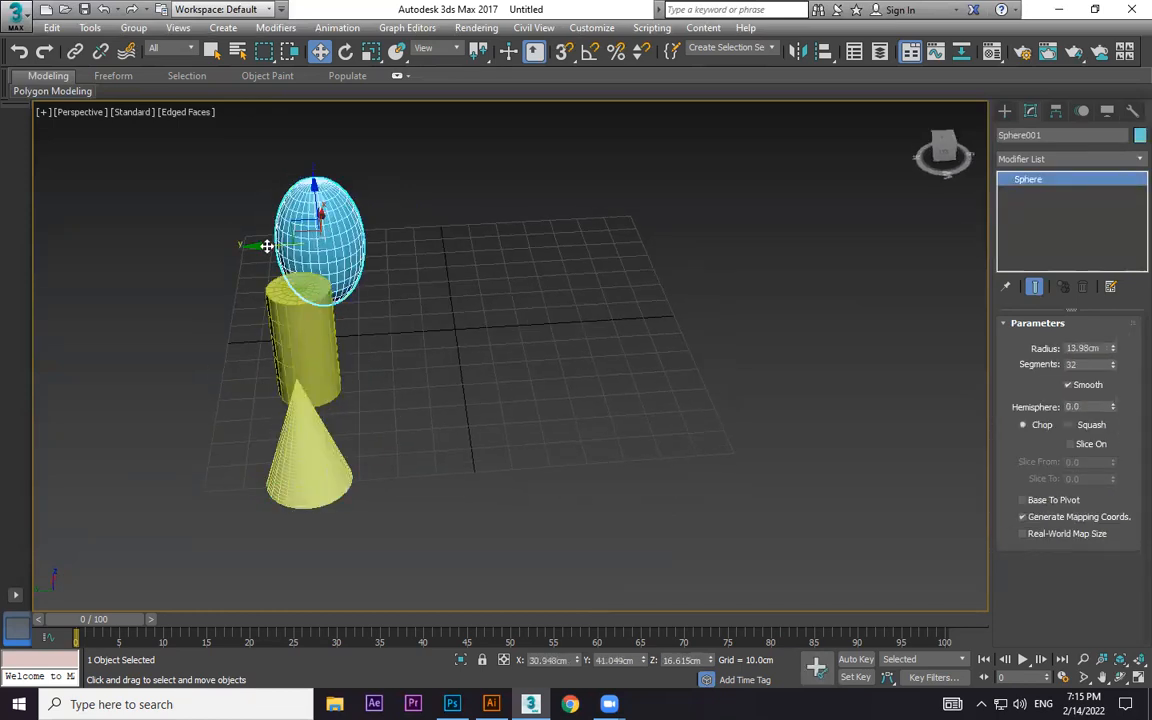
{"action": "left_click_drag", "start_coordinate": [265, 247], "coordinate": [257, 247]}
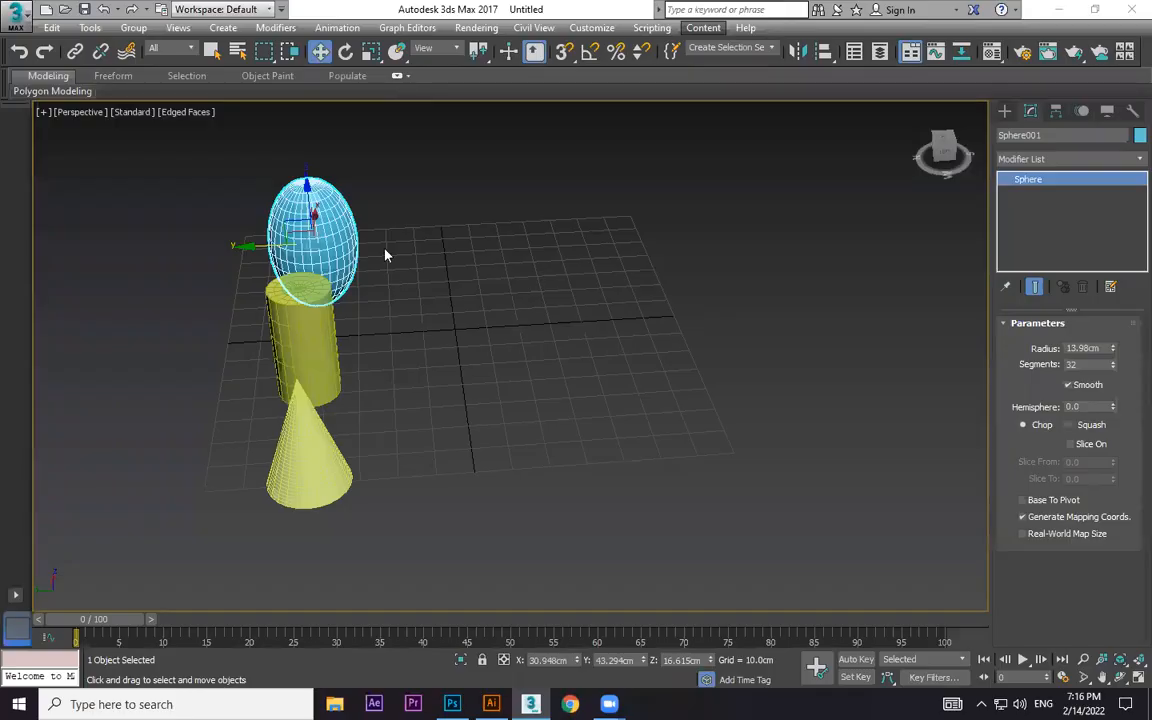
{"action": "left_click", "coordinate": [385, 255]}
Step: Rename the sphere "copy" and clone it along the Y axis to about Y -14.3 cm as a single Copy
{"action": "left_click", "coordinate": [278, 240]}
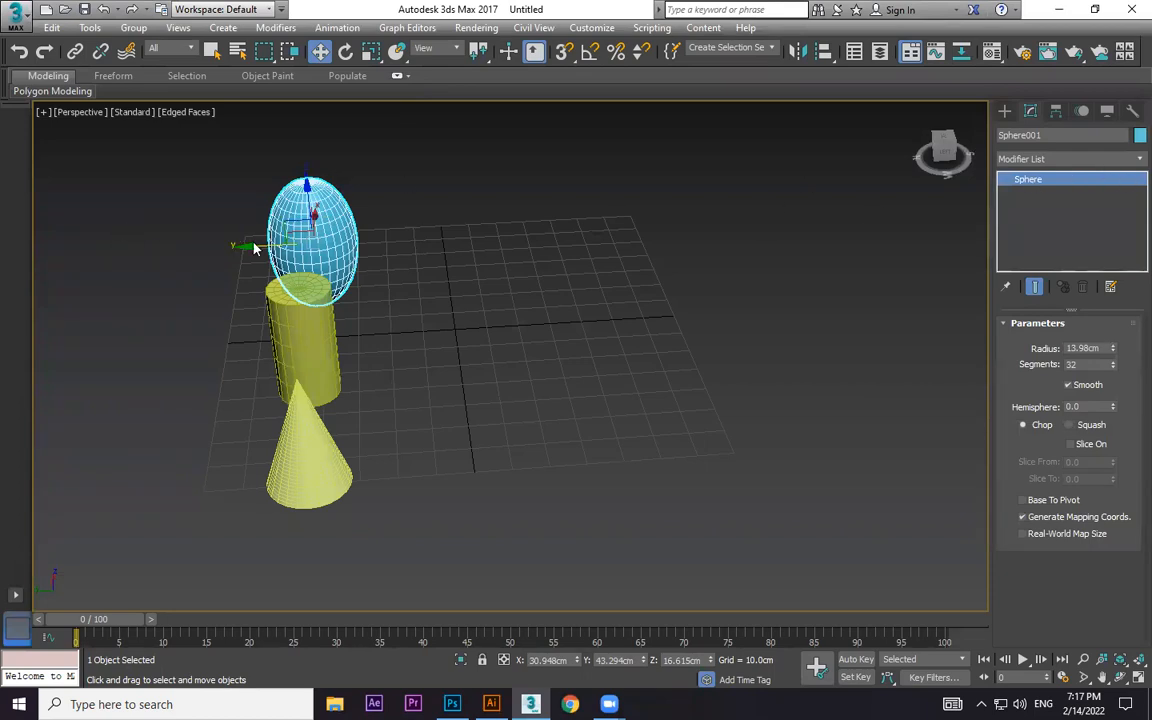
{"action": "left_click", "coordinate": [1046, 135]}
{"action": "type", "text": "copy"}
{"action": "mouse_move", "coordinate": [256, 247]}
{"action": "left_mouse_down", "text": "shift"}
{"action": "mouse_move", "coordinate": [437, 243]}
{"action": "mouse_move", "coordinate": [420, 240]}
{"action": "left_mouse_up", "text": "shift"}
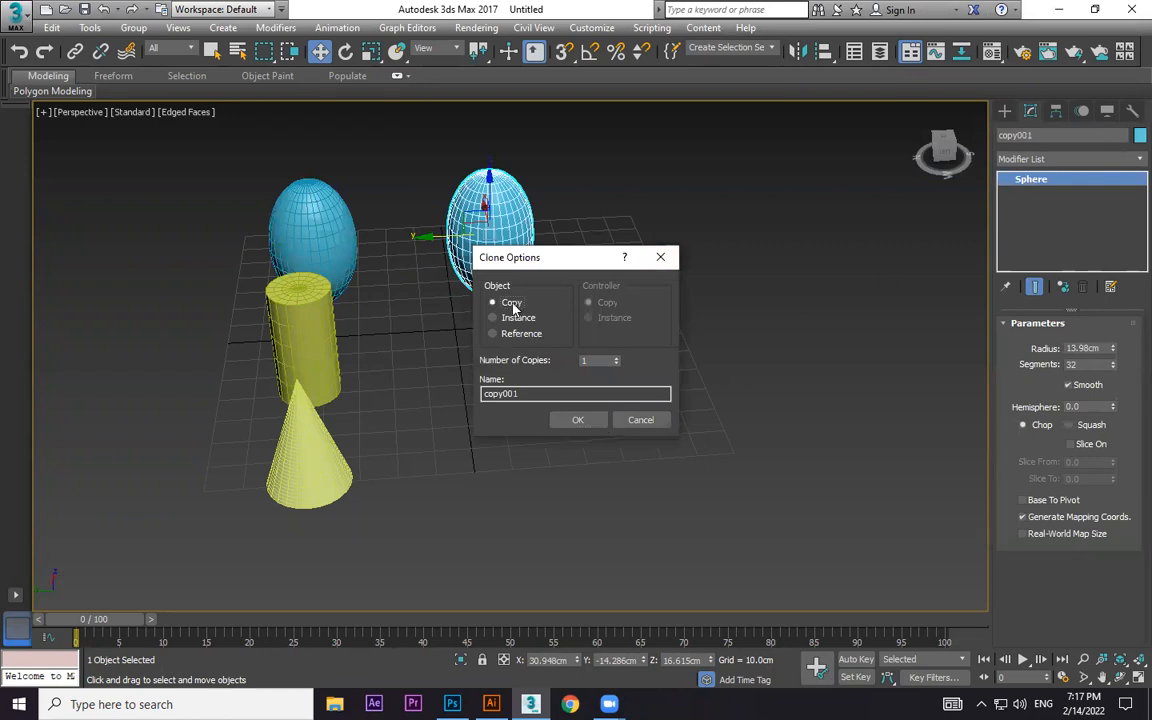
{"action": "left_click", "coordinate": [576, 421]}
Step: Rename the cylinder "instance" and clone it along the Y axis to about Y -13.4 cm as a single Instance
{"action": "left_click", "coordinate": [305, 335]}
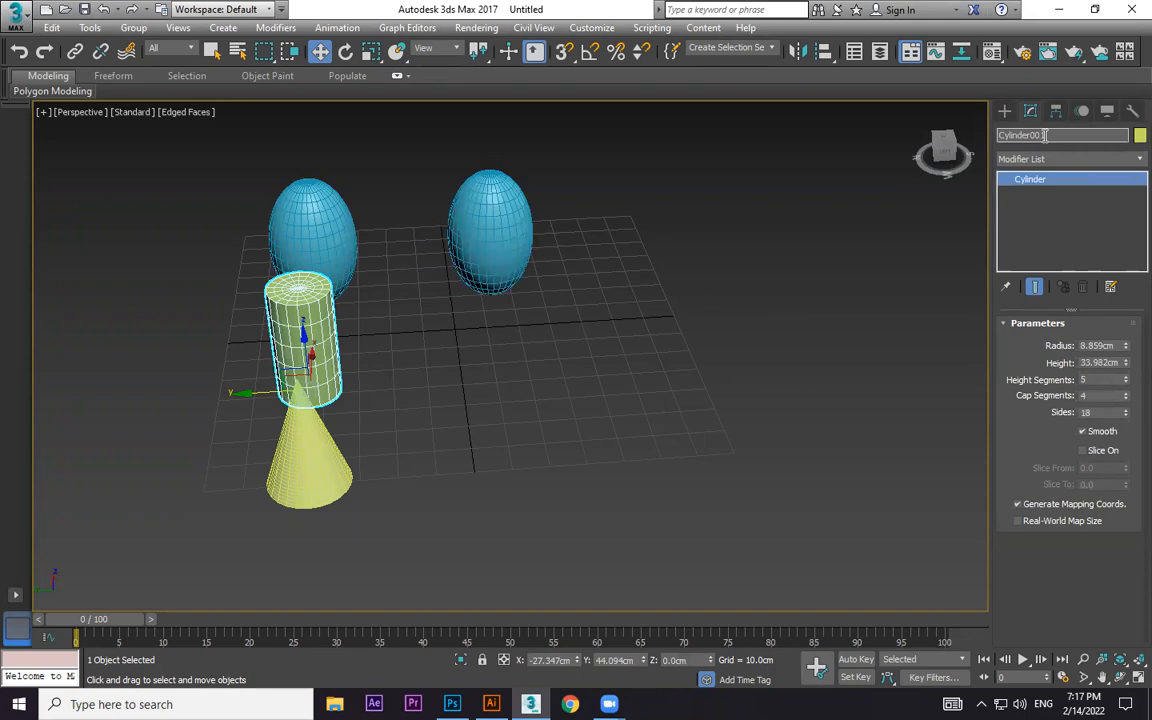
{"action": "type", "text": "in"}
{"action": "left_click", "coordinate": [1066, 206]}
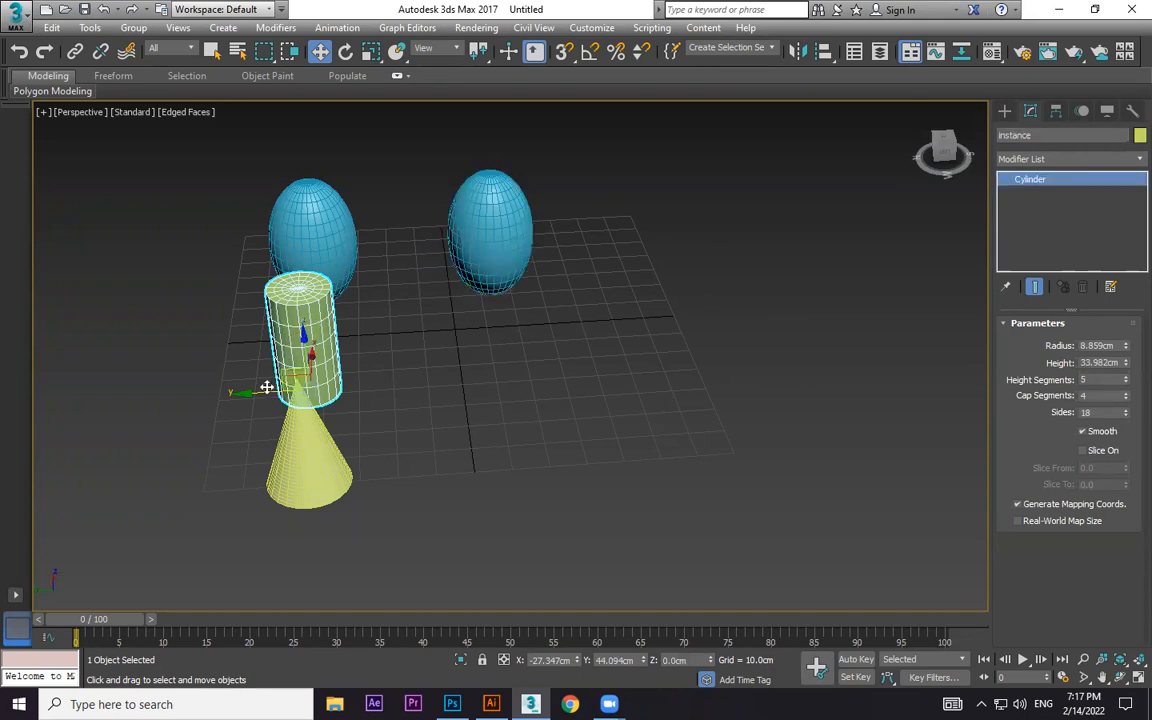
{"action": "left_click_drag", "start_coordinate": [252, 391], "coordinate": [449, 379], "text": "shift"}
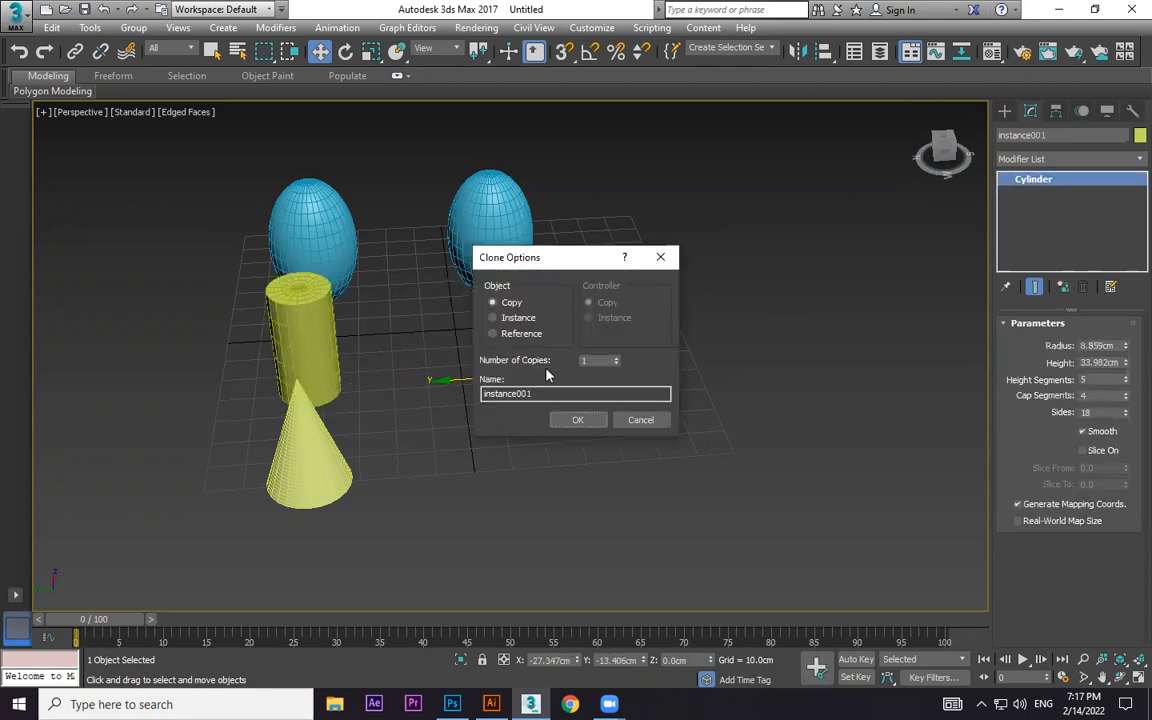
{"action": "left_click", "coordinate": [503, 318]}
{"action": "left_click", "coordinate": [567, 419]}
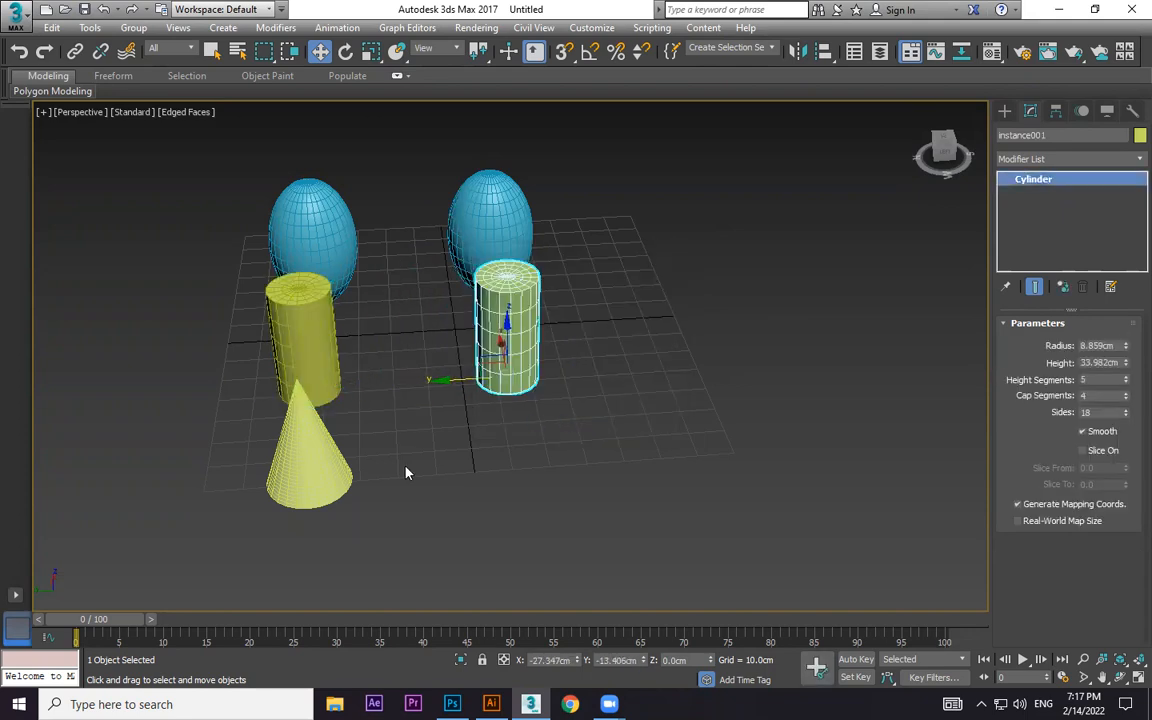
Step: Rename the cone "reference"
{"action": "left_click", "coordinate": [327, 467]}
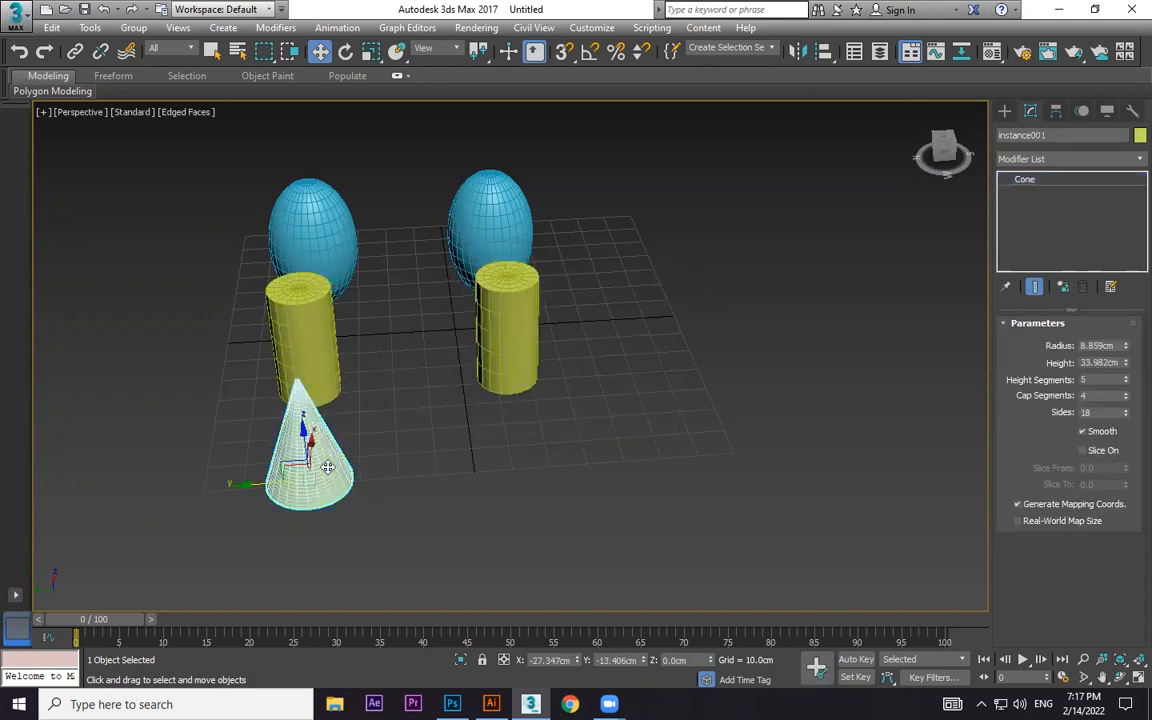
{"action": "left_click", "coordinate": [1043, 133]}
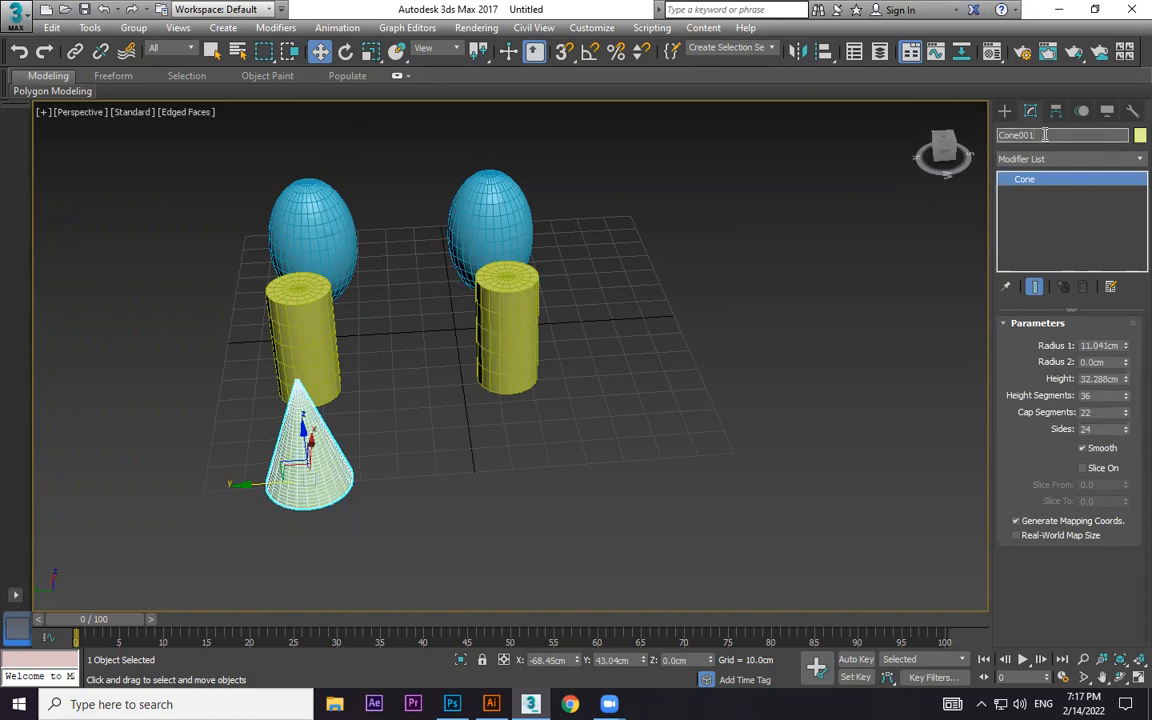
{"action": "type", "text": "reference"}
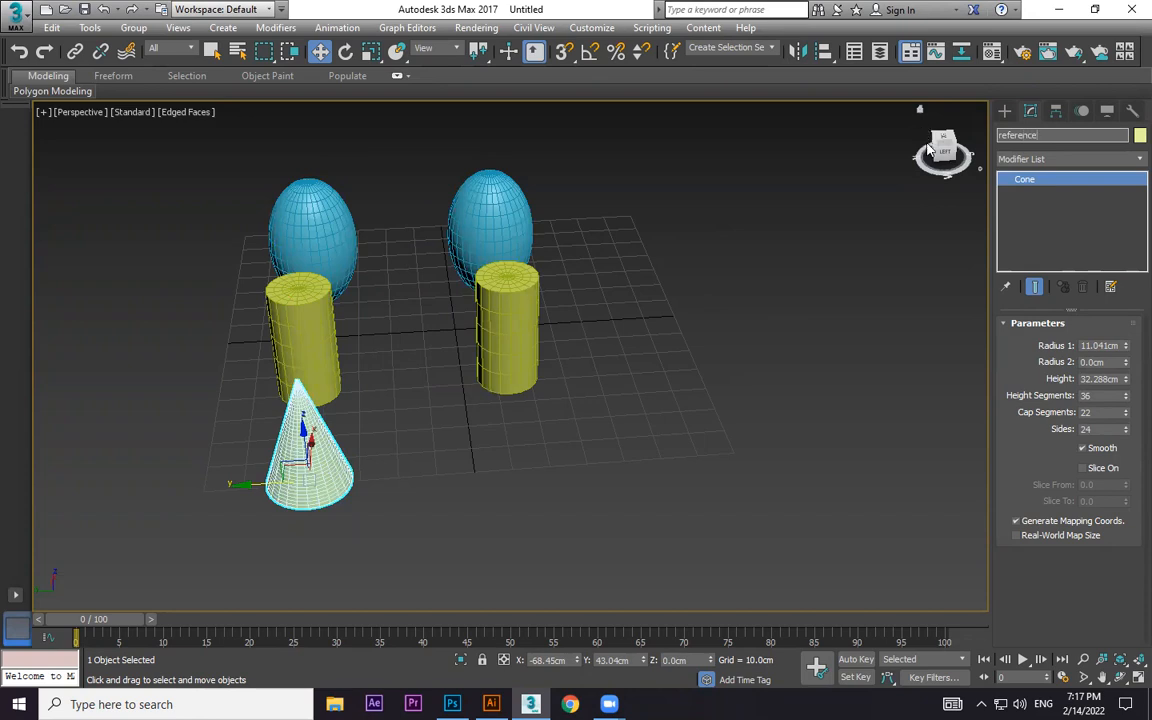
{"action": "left_click", "coordinate": [1062, 234]}
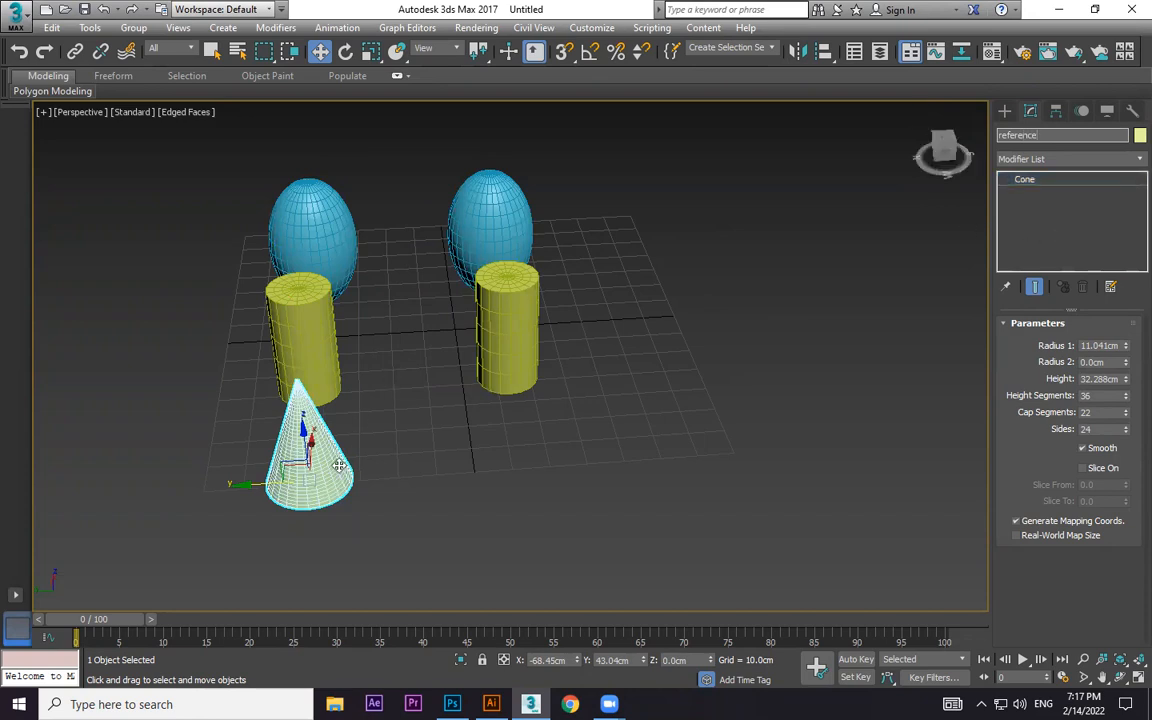
Step: Clone the cone along the Y axis to about Y -10.6 cm as a single Reference
{"action": "left_click_drag", "start_coordinate": [340, 466], "coordinate": [545, 470], "text": "shift"}
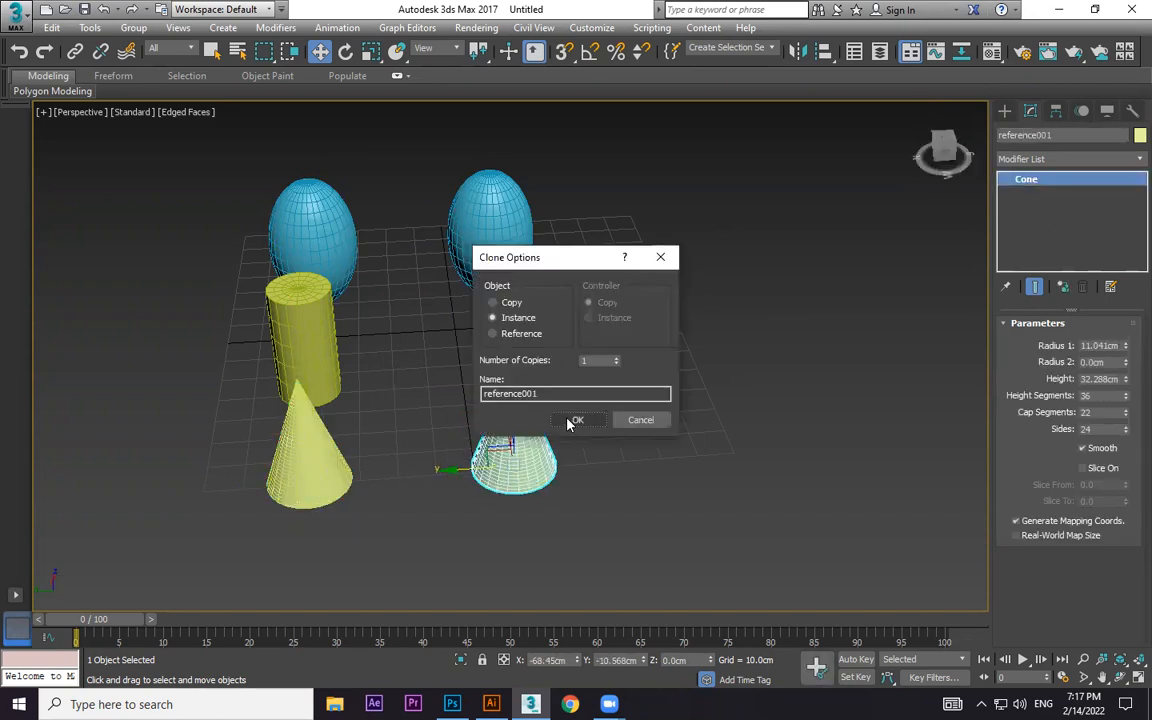
{"action": "left_click", "coordinate": [522, 333]}
{"action": "left_click", "coordinate": [577, 420]}
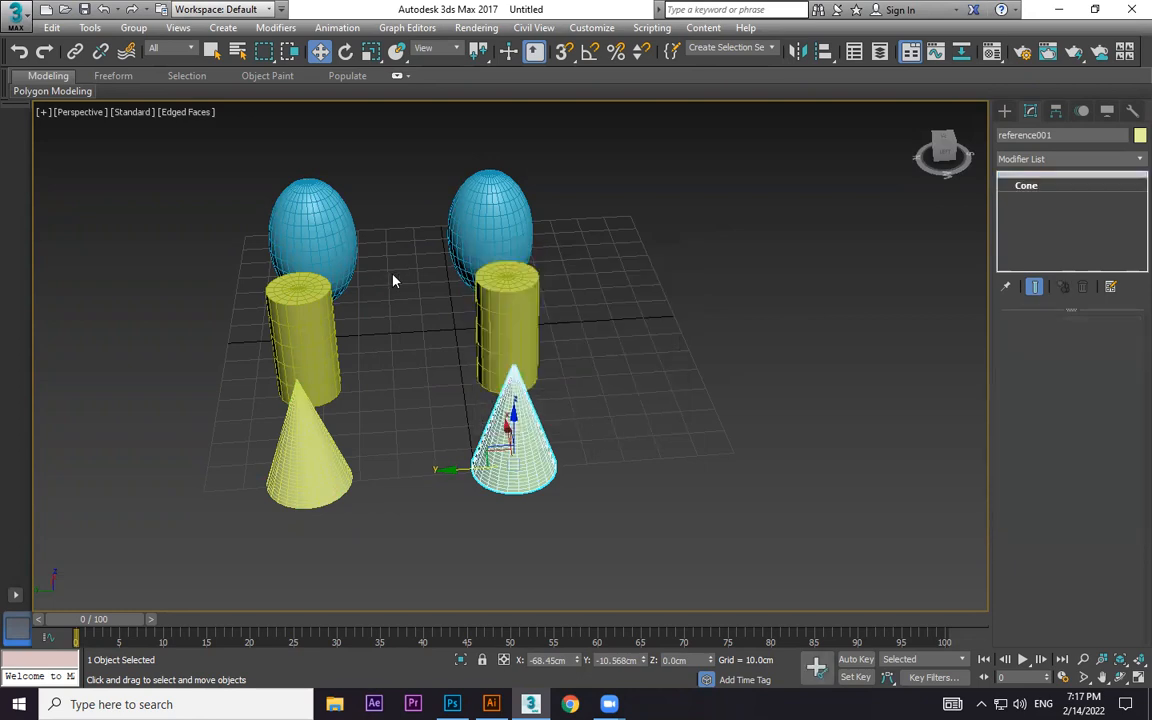
Step: Select the original sphere, cylinder and cone in turn to examine their modifier stacks, and clear the selection
{"action": "left_click", "coordinate": [336, 224]}
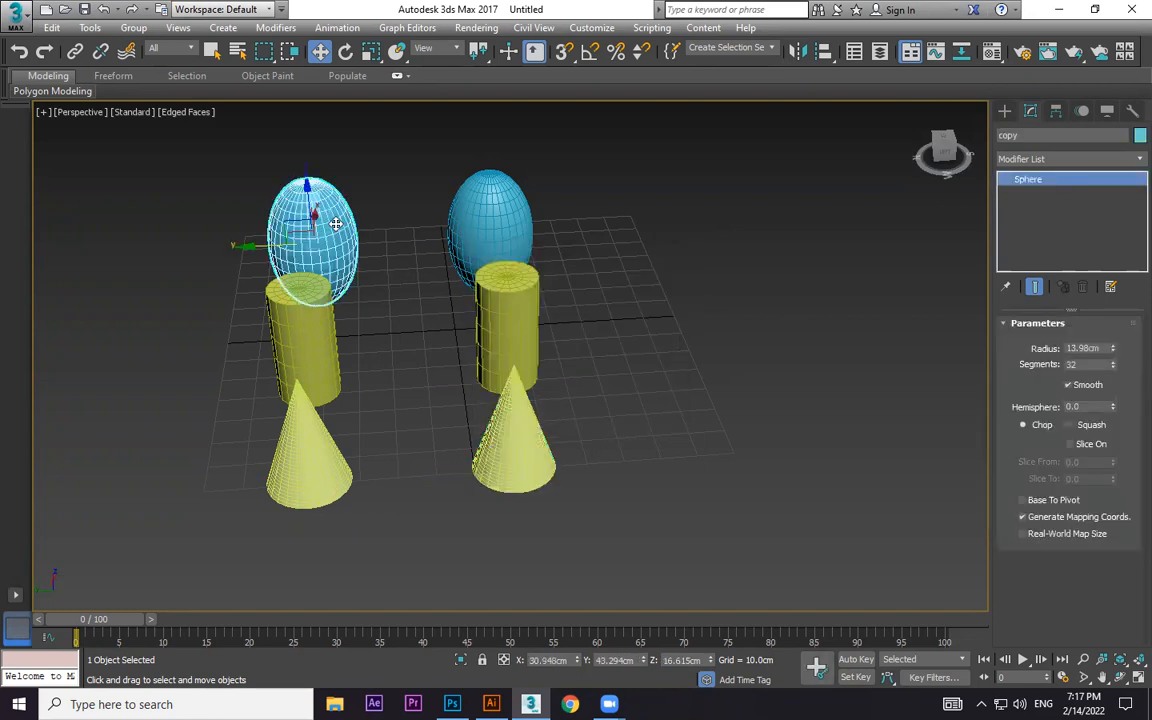
{"action": "left_click", "coordinate": [303, 337]}
{"action": "left_click", "coordinate": [299, 416]}
{"action": "left_click", "coordinate": [1061, 181]}
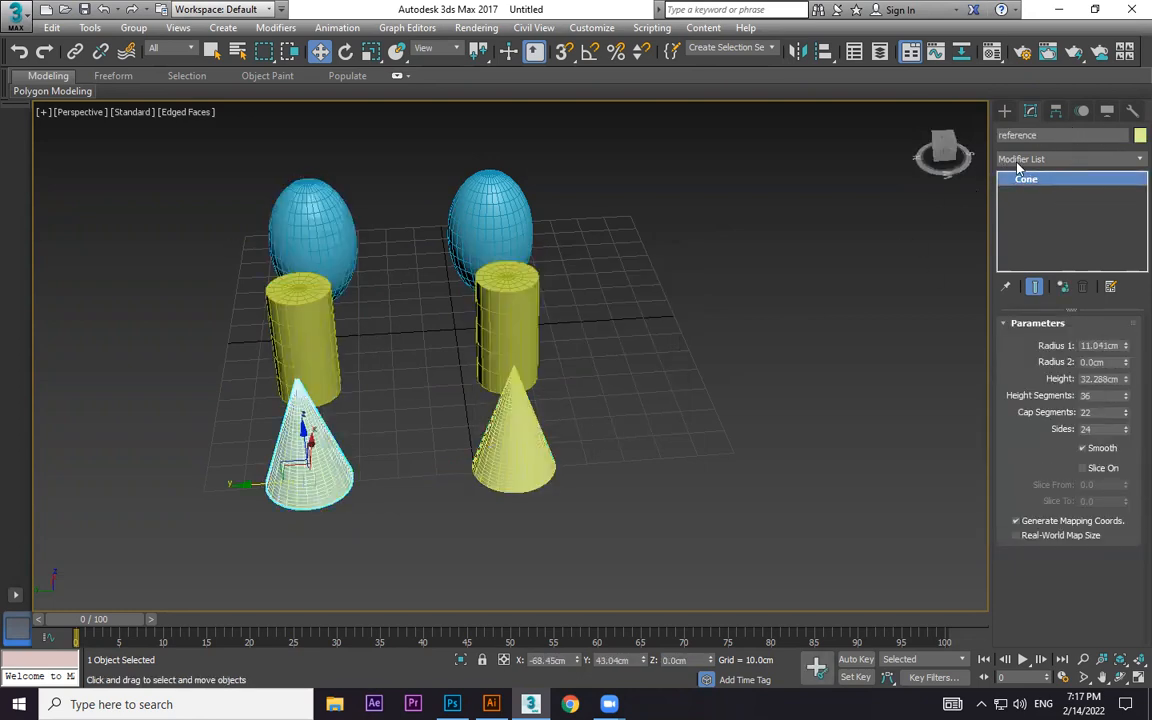
{"action": "left_click", "coordinate": [599, 255]}
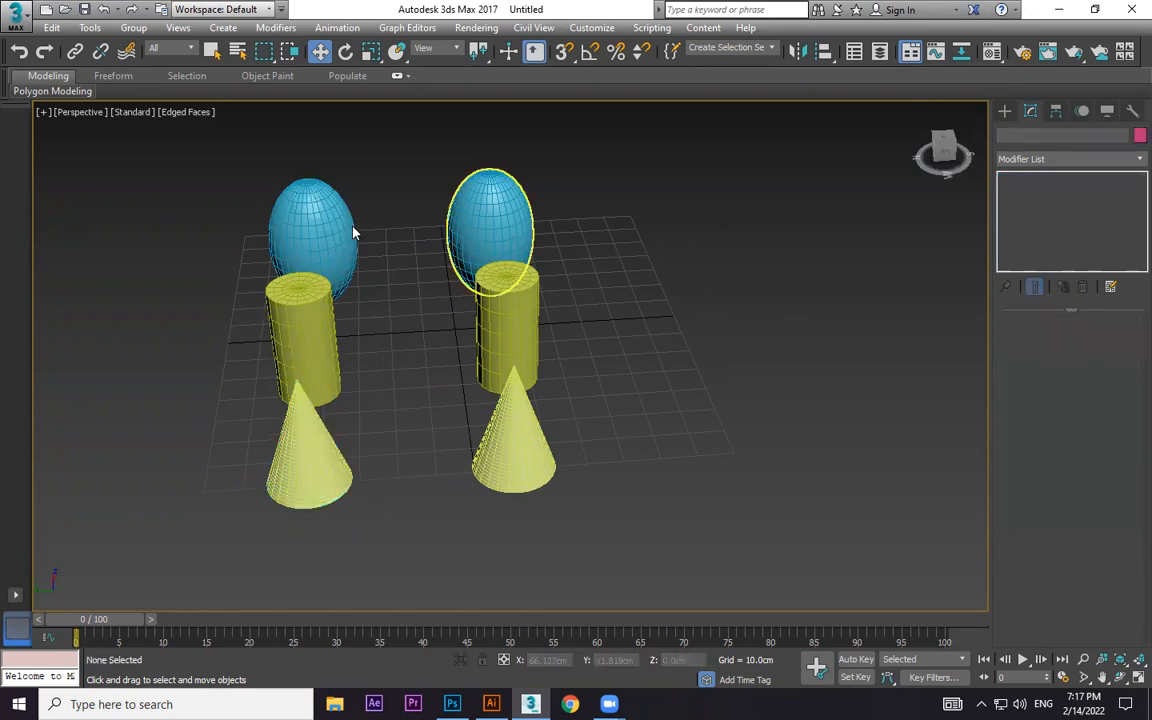
Step: Try changing the segments of the original sphere and undo the change
{"action": "left_click", "coordinate": [311, 235]}
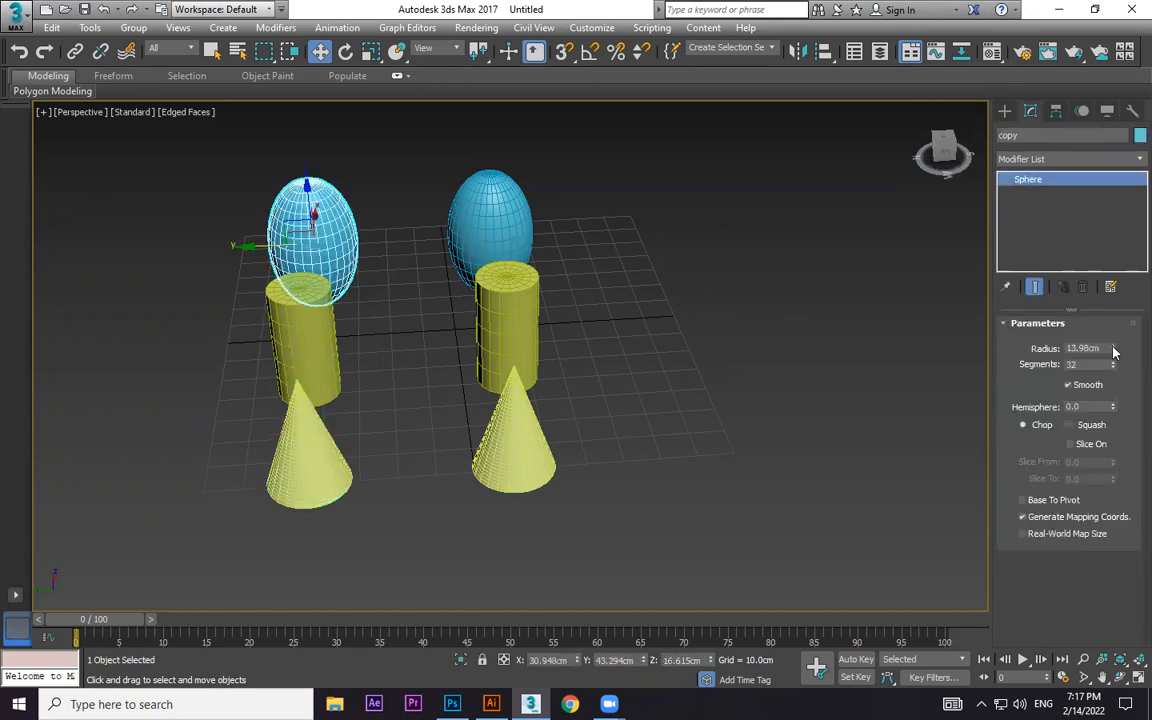
{"action": "left_click_drag", "start_coordinate": [1113, 362], "coordinate": [1116, 372]}
{"action": "key", "text": "ctrl+z"}
Step: Try other radius and height segment values on the original cylinder, undoing the radius change
{"action": "left_click", "coordinate": [301, 329]}
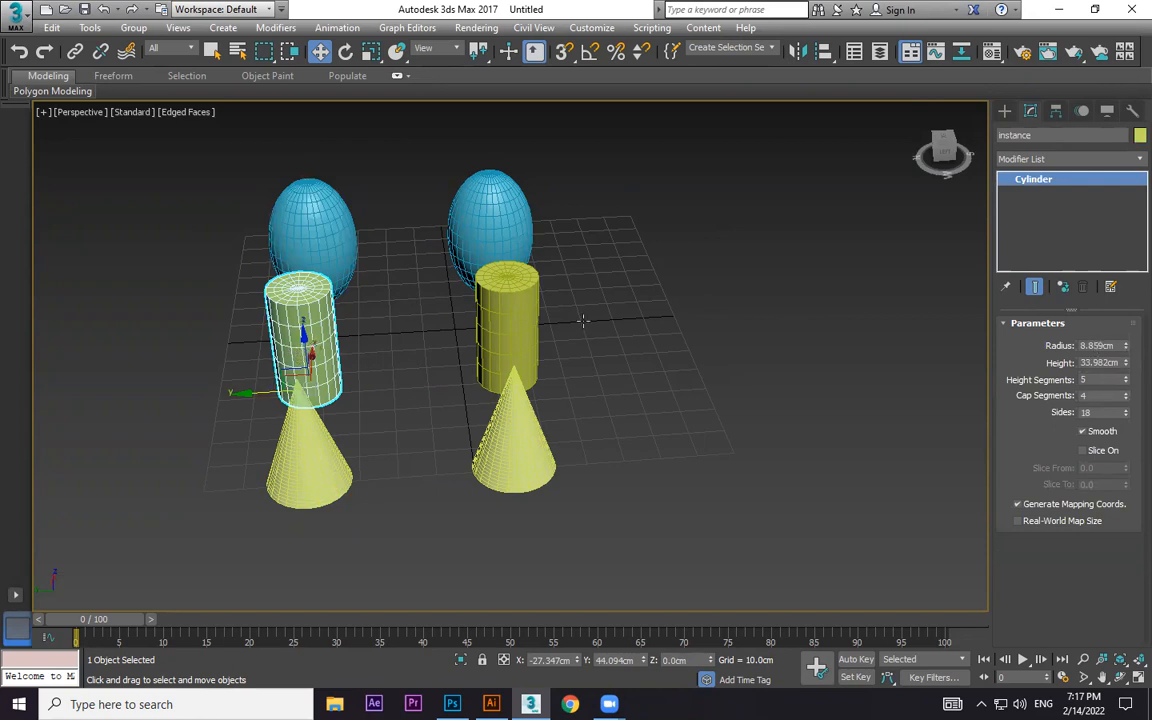
{"action": "left_click_drag", "start_coordinate": [1126, 347], "coordinate": [1137, 320]}
{"action": "key", "text": "ctrl+z"}
{"action": "mouse_move", "coordinate": [1126, 381]}
{"action": "left_mouse_down"}
{"action": "mouse_move", "coordinate": [1124, 345]}
{"action": "mouse_move", "coordinate": [1125, 398]}
{"action": "left_mouse_up"}
Step: Set the original cylinder's radius to about 8.59 cm
{"action": "scroll", "coordinate": [689, 301], "scroll_direction": "up", "scroll_amount": 5}
{"action": "scroll", "coordinate": [730, 298], "scroll_direction": "down", "scroll_amount": 2}
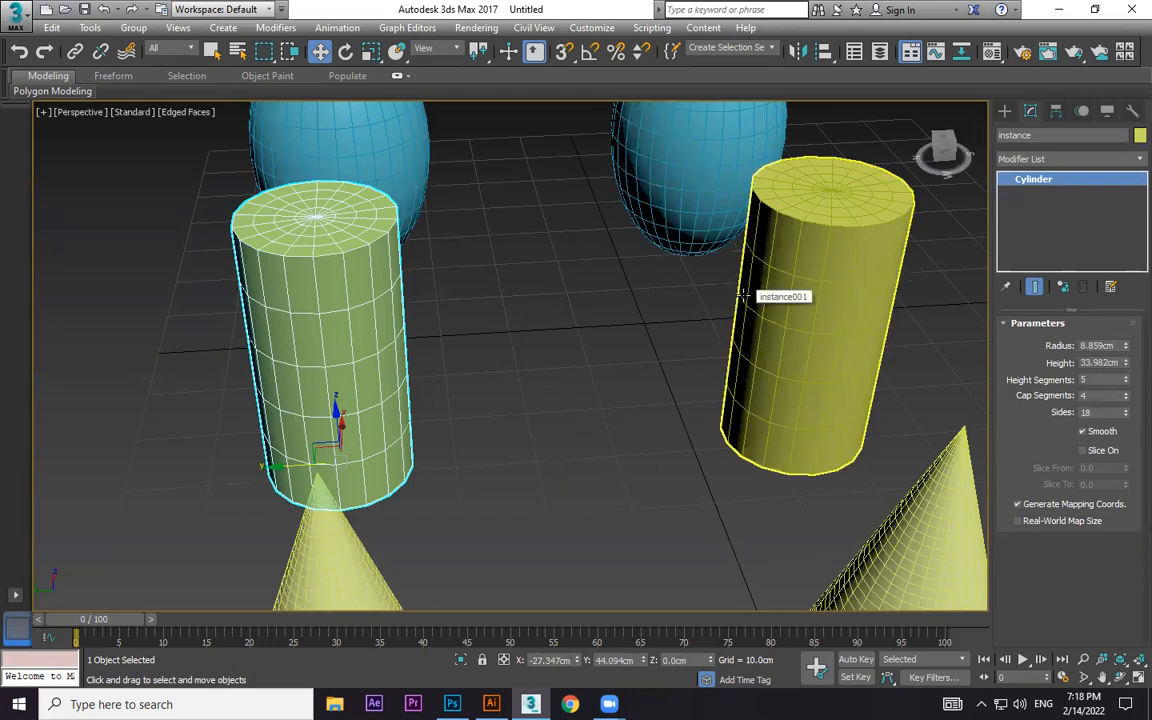
{"action": "left_click_drag", "start_coordinate": [1124, 352], "coordinate": [1124, 372]}
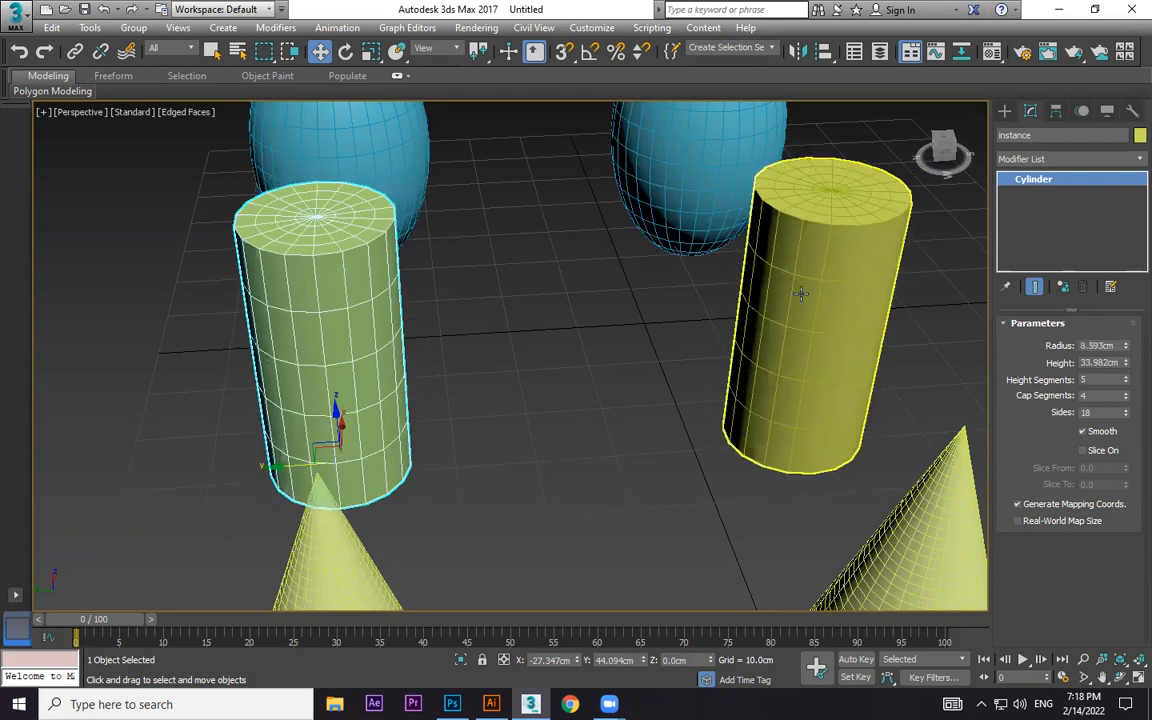
{"action": "scroll", "coordinate": [804, 293], "scroll_direction": "down", "scroll_amount": 2}
{"action": "middle_click_drag", "start_coordinate": [810, 294], "coordinate": [727, 313]}
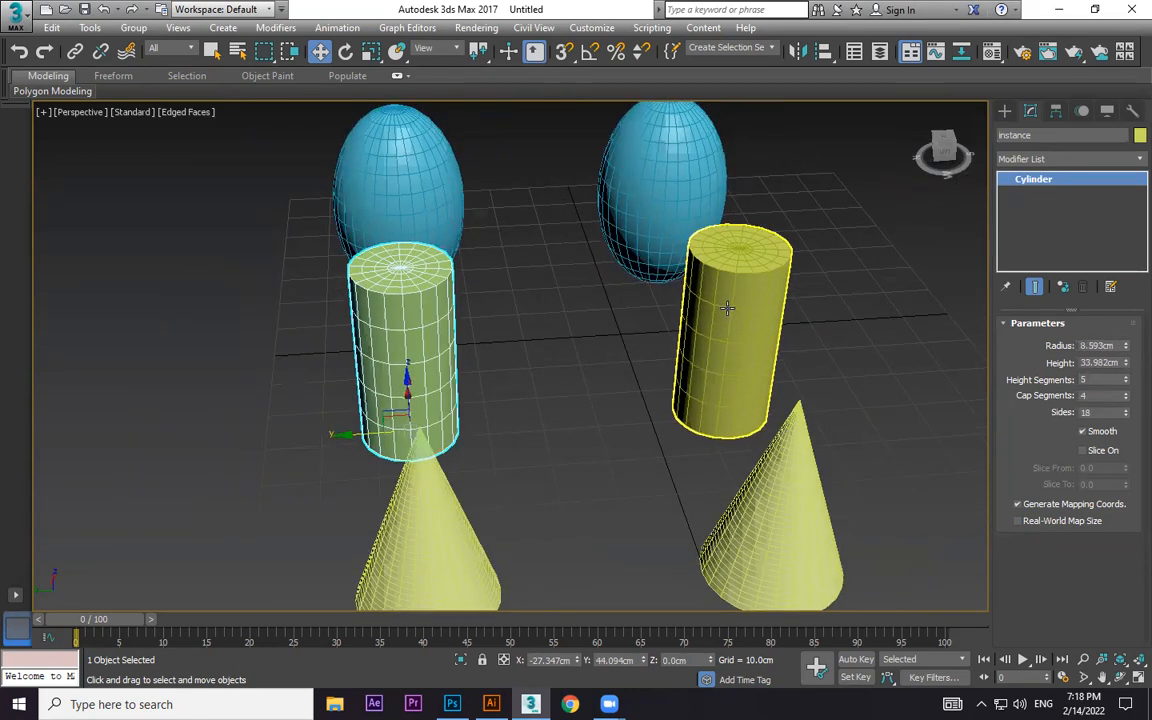
Step: Try changing the radius of the original sphere named "copy"
{"action": "middle_click_drag", "start_coordinate": [545, 325], "coordinate": [455, 280], "text": "alt"}
{"action": "left_click", "coordinate": [450, 278]}
{"action": "left_click_drag", "start_coordinate": [1112, 338], "coordinate": [1112, 344]}
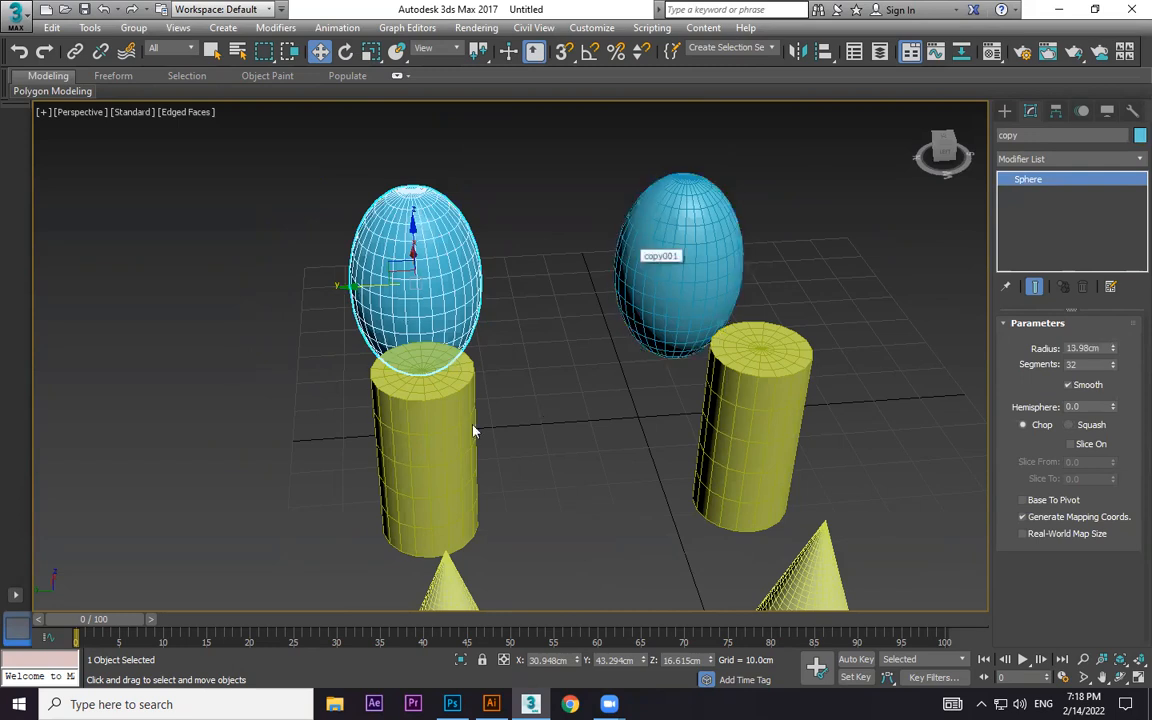
Step: Select the original and cloned cylinders and spheres in turn to compare how their names appear in the modifier stack
{"action": "left_click", "coordinate": [424, 425]}
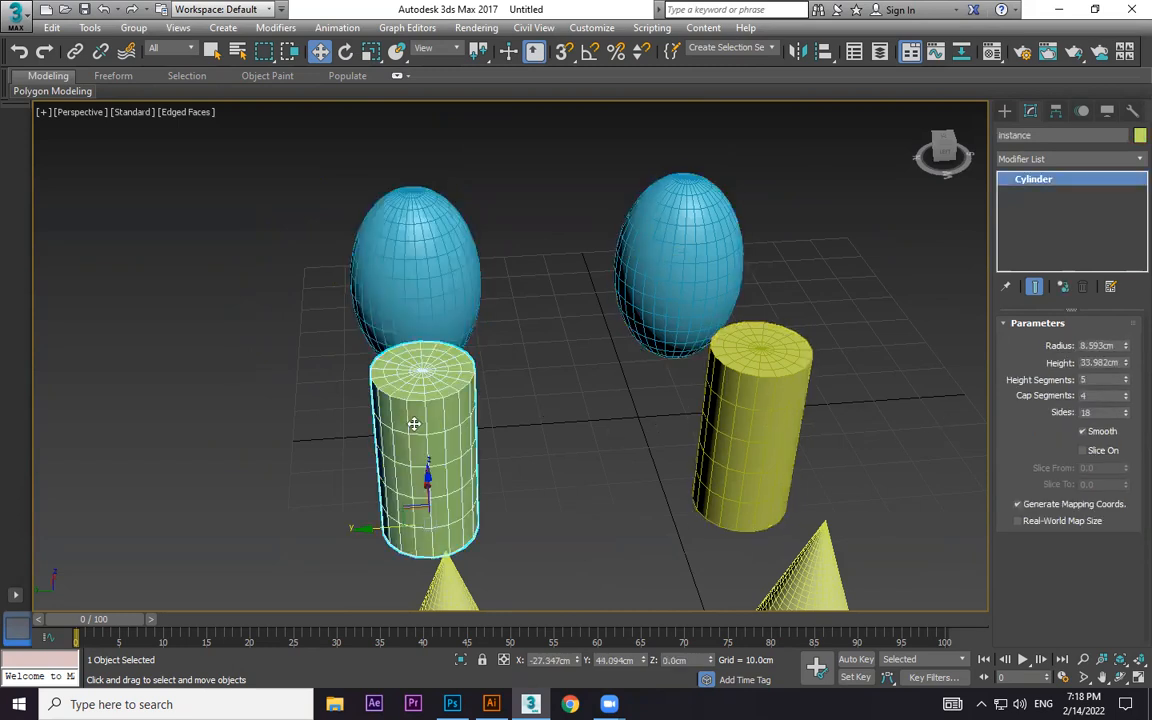
{"action": "left_click", "coordinate": [444, 292]}
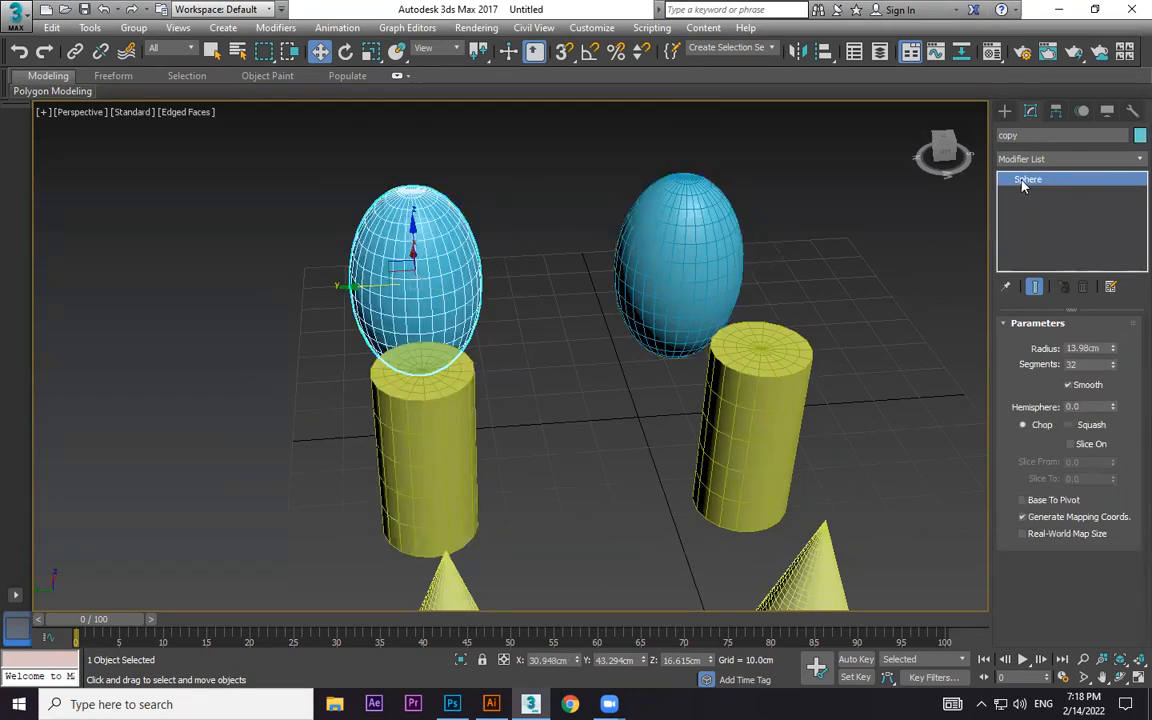
{"action": "left_click", "coordinate": [450, 445]}
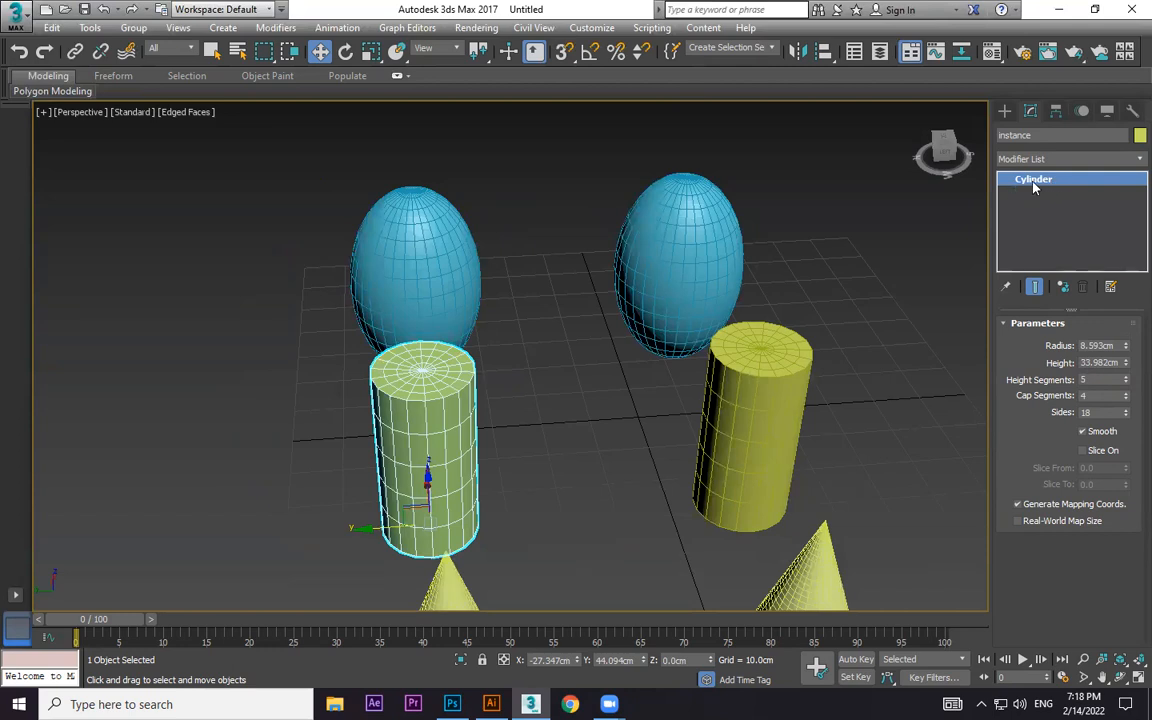
{"action": "left_click", "coordinate": [772, 416]}
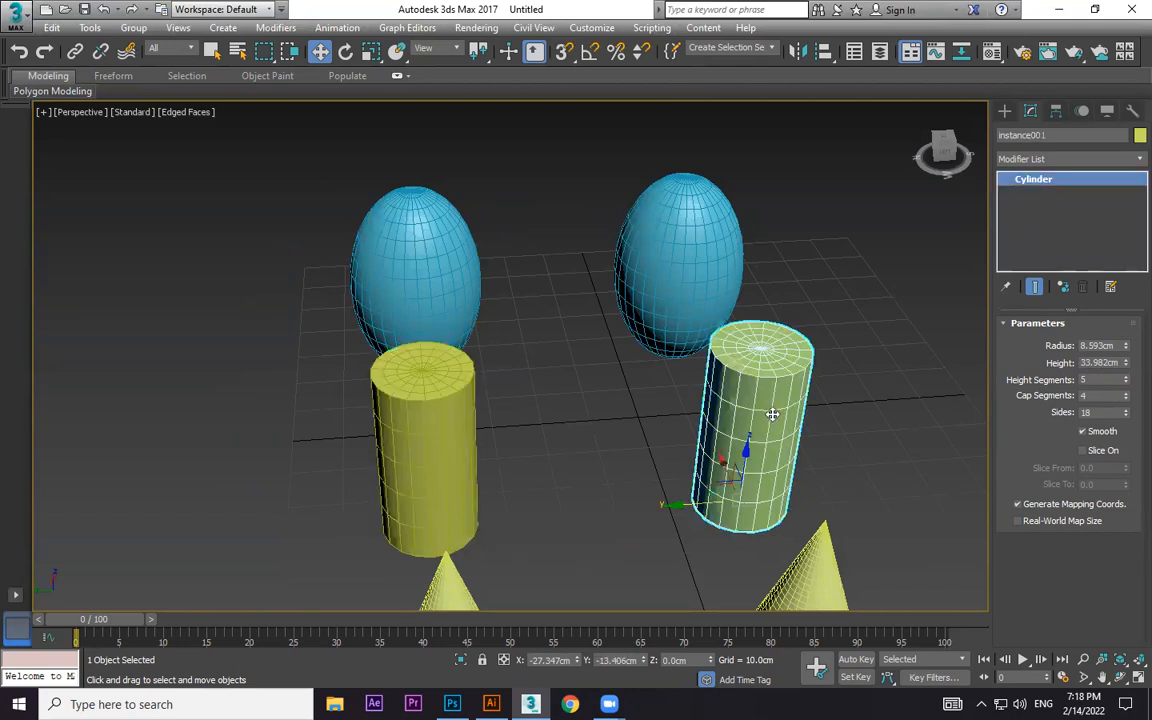
{"action": "left_click", "coordinate": [725, 230]}
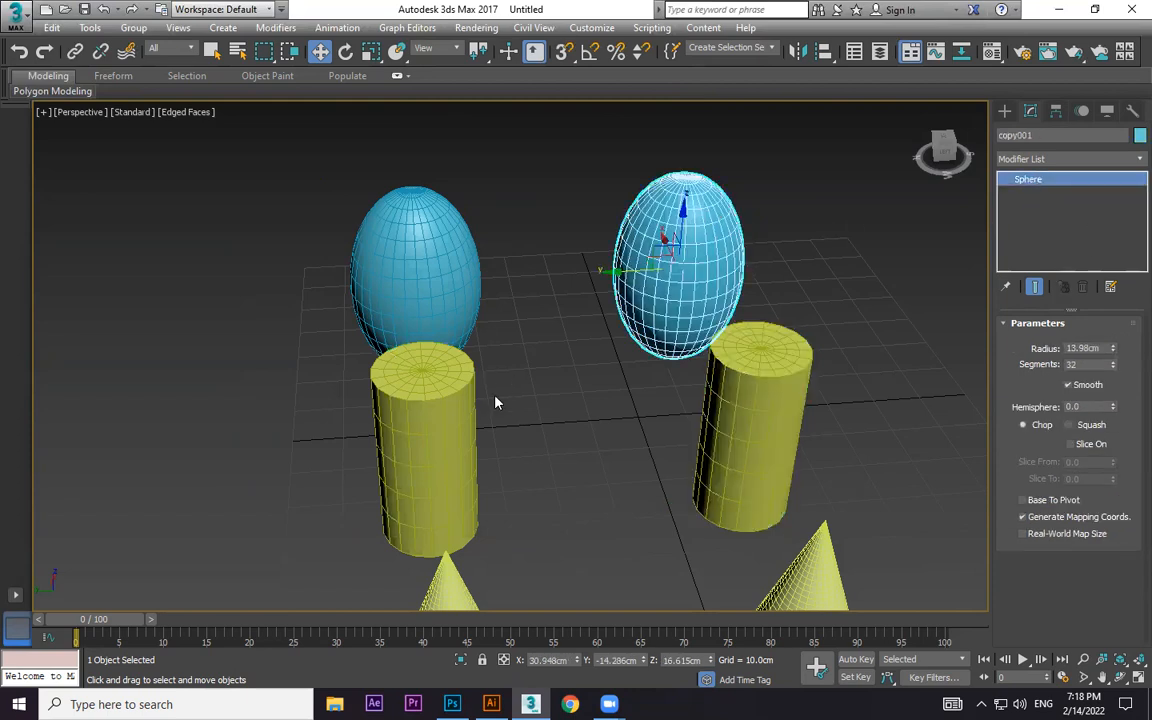
Step: Try changing the number of height segments on the original cylinder
{"action": "left_click", "coordinate": [438, 441]}
{"action": "middle_click_drag", "start_coordinate": [571, 455], "coordinate": [499, 435]}
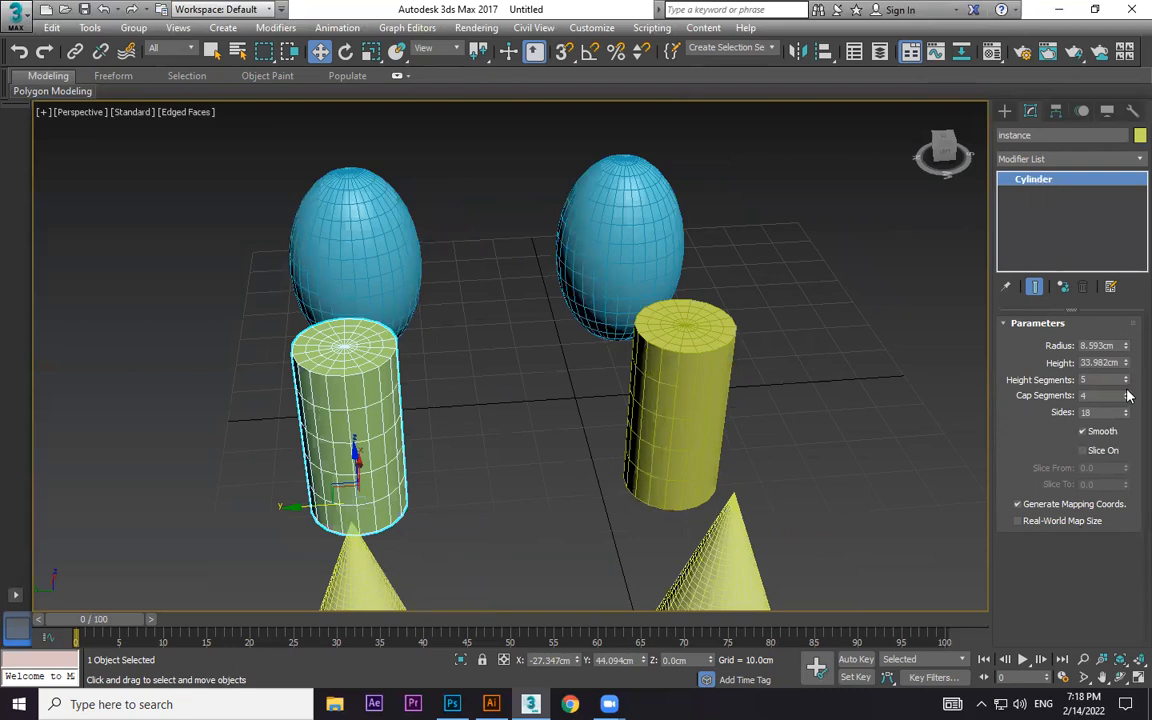
{"action": "left_click_drag", "start_coordinate": [1126, 381], "coordinate": [1128, 321]}
Step: Apply Make Unique to the original cylinder, try another radius and undo it, and recheck the Make Unique option
{"action": "right_click", "coordinate": [1064, 180]}
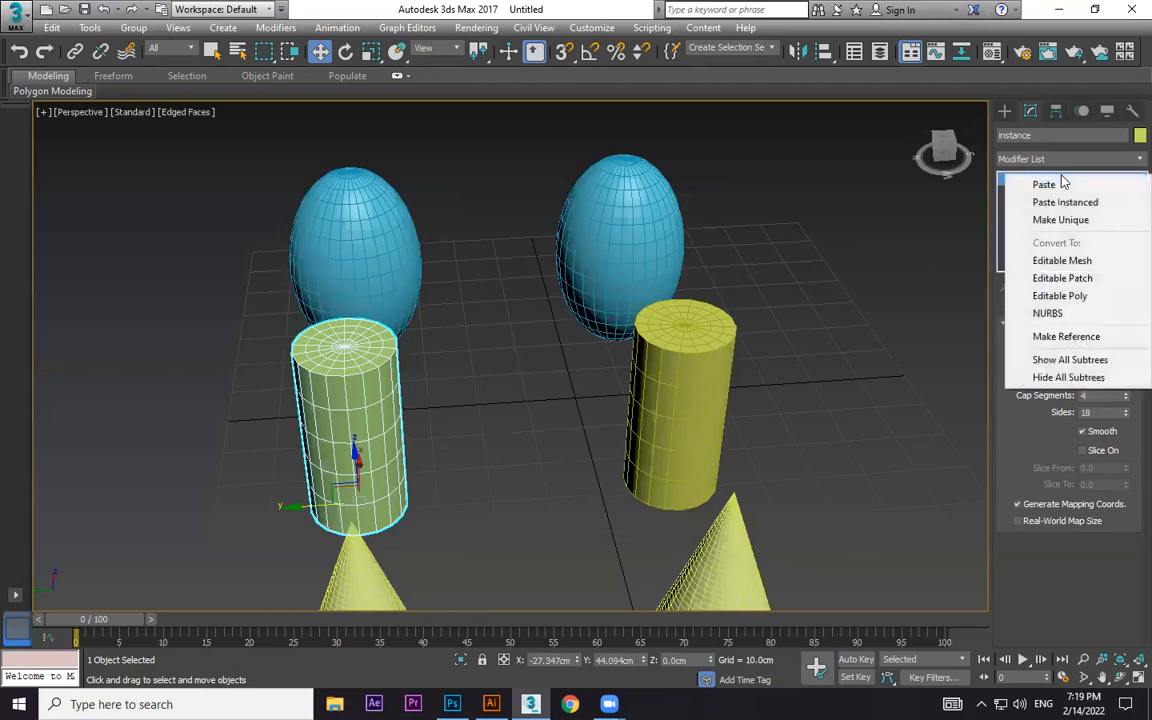
{"action": "left_click", "coordinate": [1095, 222]}
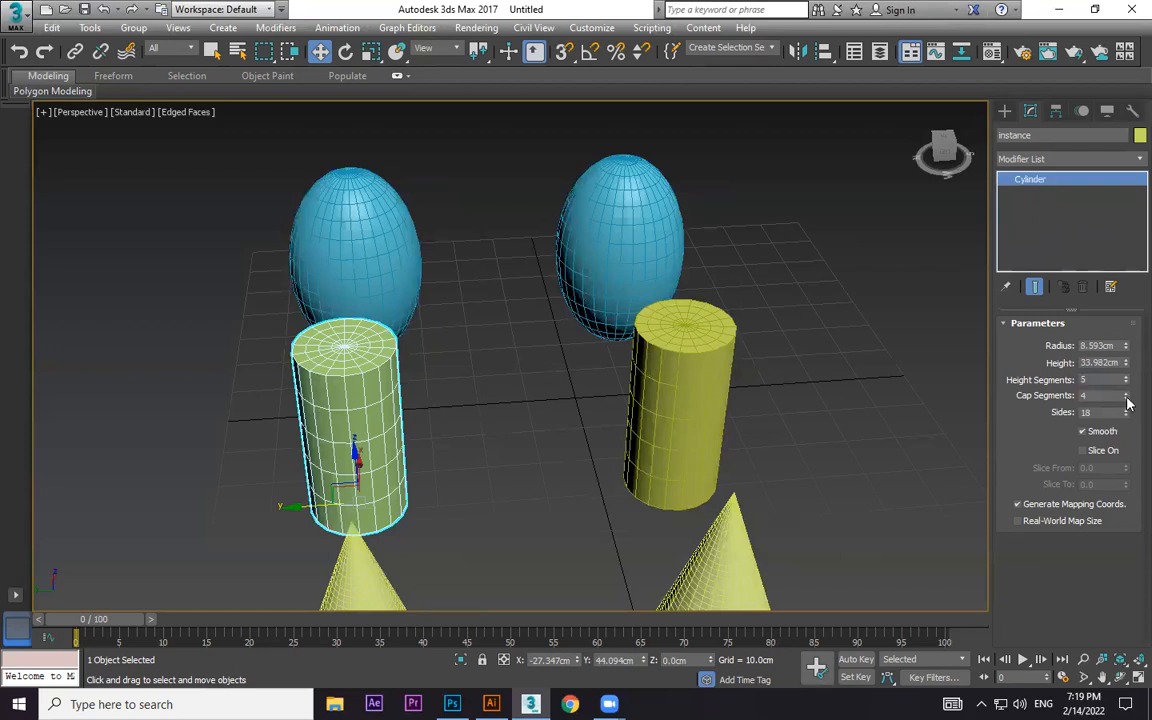
{"action": "left_click_drag", "start_coordinate": [1125, 346], "coordinate": [1129, 318]}
{"action": "left_click", "coordinate": [788, 405]}
{"action": "key", "text": "ctrl+z"}
{"action": "key", "text": "ctrl+z"}
{"action": "right_click", "coordinate": [1040, 205]}
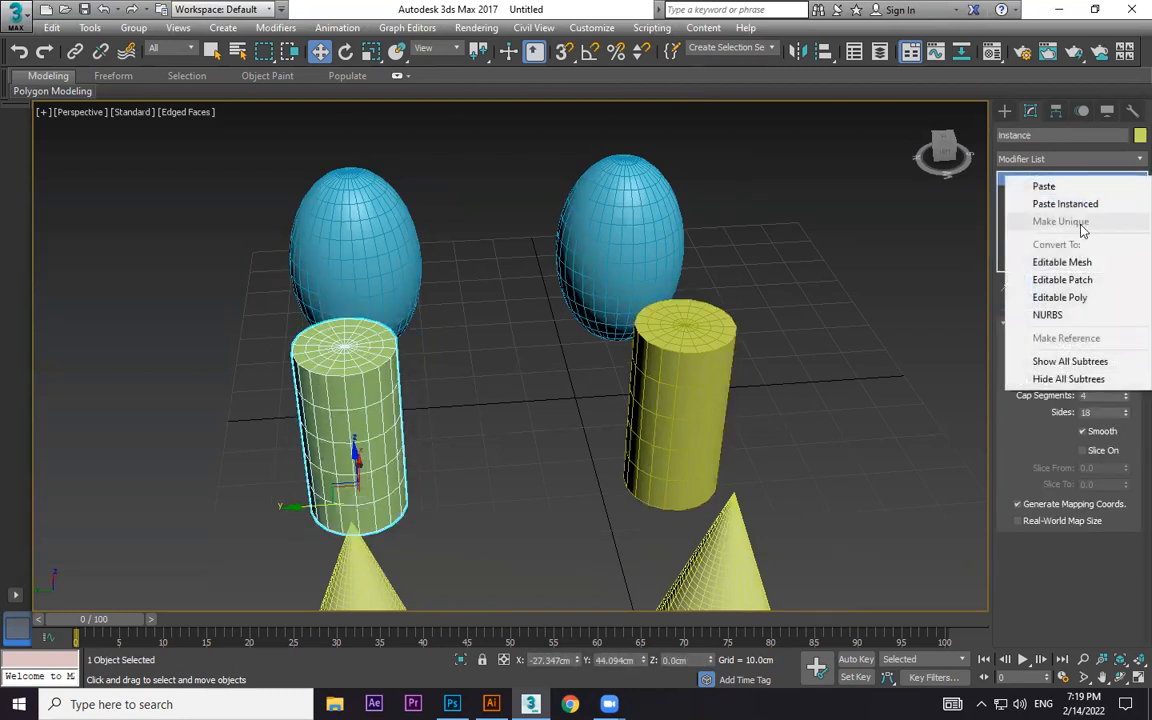
{"action": "left_click", "coordinate": [780, 355]}
Step: Replace the cloned cylinder with a new single Instance of the original, placed along the Y axis at about Y -15.7 cm
{"action": "left_click", "coordinate": [681, 391]}
{"action": "left_click", "coordinate": [510, 415]}
{"action": "left_click", "coordinate": [369, 428]}
{"action": "left_click_drag", "start_coordinate": [300, 507], "coordinate": [626, 458], "text": "shift"}
{"action": "left_click", "coordinate": [519, 318]}
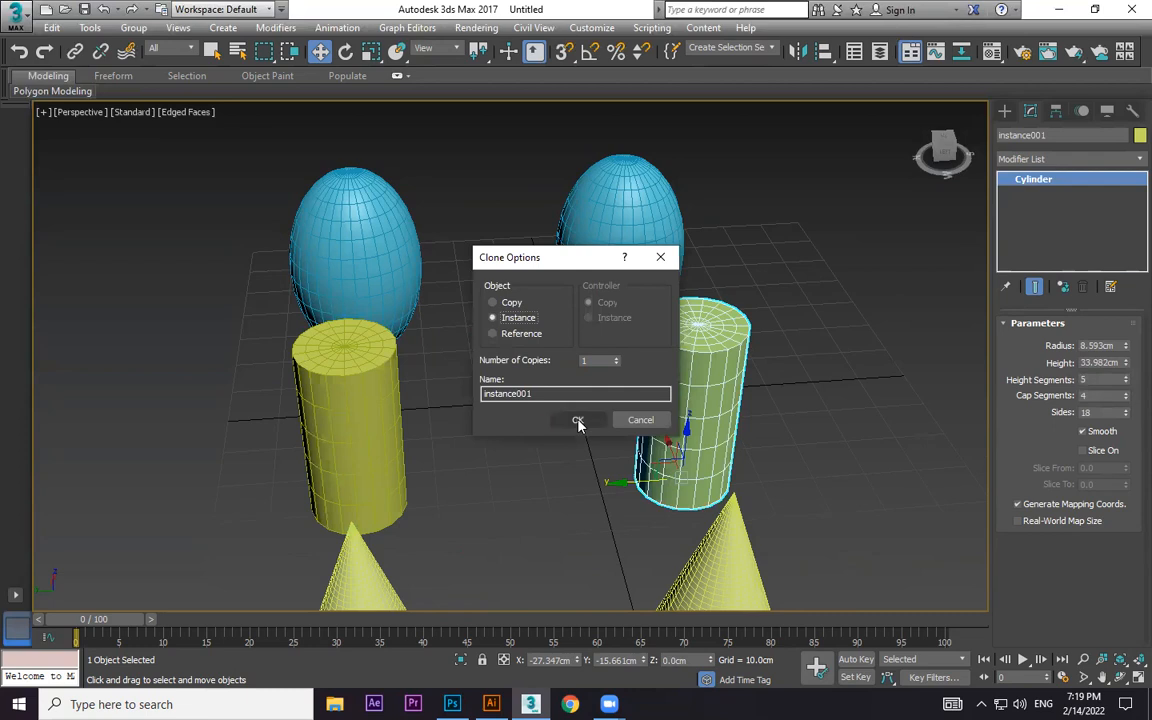
{"action": "left_click", "coordinate": [578, 419]}
{"action": "left_click", "coordinate": [785, 370]}
Step: Try a radius of about 10.5 cm on the original cylinder, undo it, and try changing its height
{"action": "middle_click_drag", "start_coordinate": [785, 370], "coordinate": [780, 310], "text": "alt"}
{"action": "left_click", "coordinate": [402, 333]}
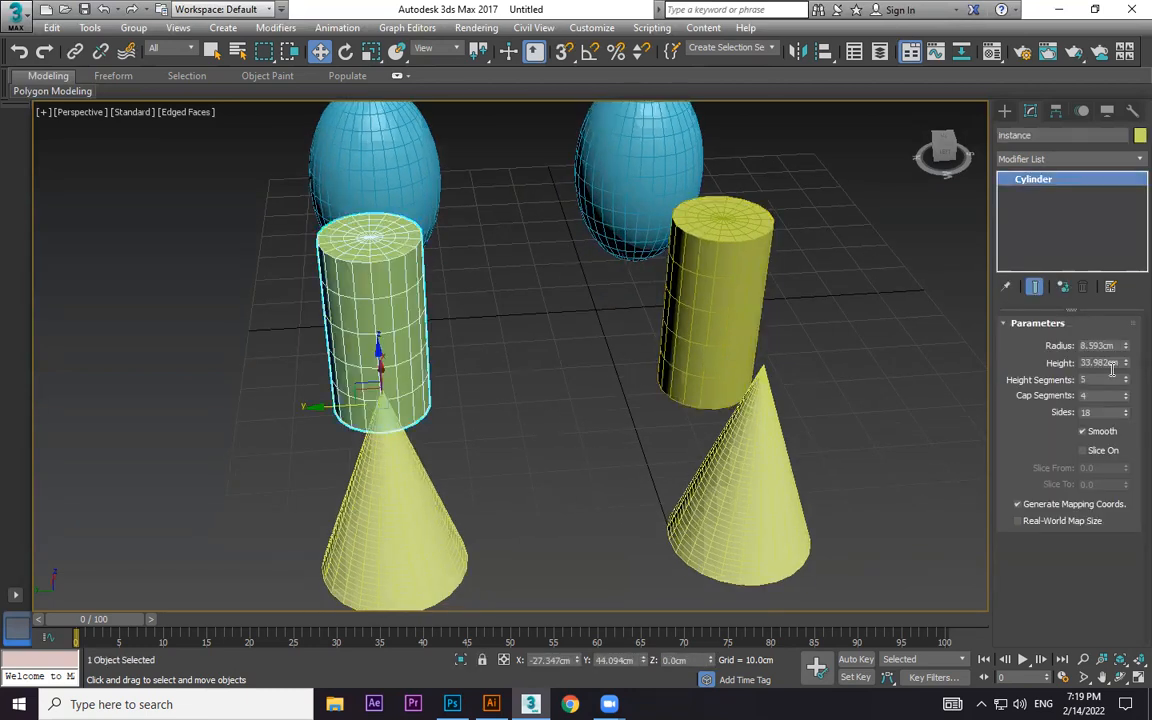
{"action": "left_click_drag", "start_coordinate": [1125, 347], "coordinate": [1126, 317]}
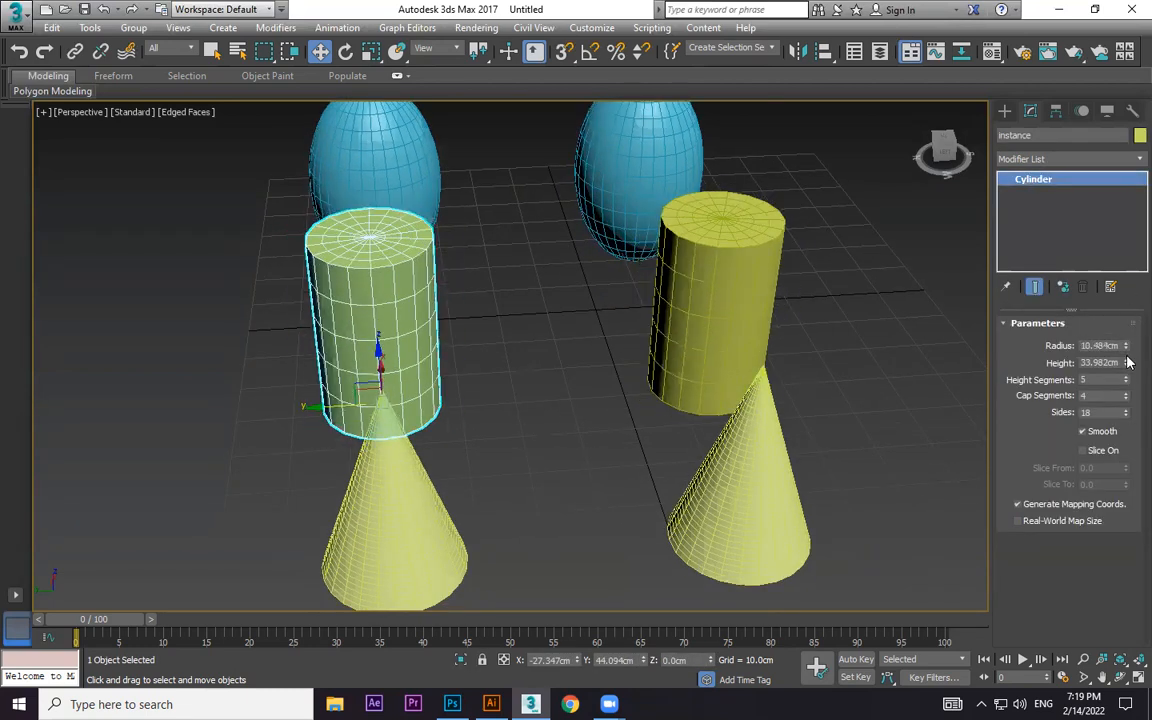
{"action": "key", "text": "ctrl+z"}
{"action": "mouse_move", "coordinate": [1125, 363]}
{"action": "left_mouse_down"}
{"action": "mouse_move", "coordinate": [1126, 330]}
{"action": "mouse_move", "coordinate": [1126, 363]}
{"action": "left_mouse_up"}
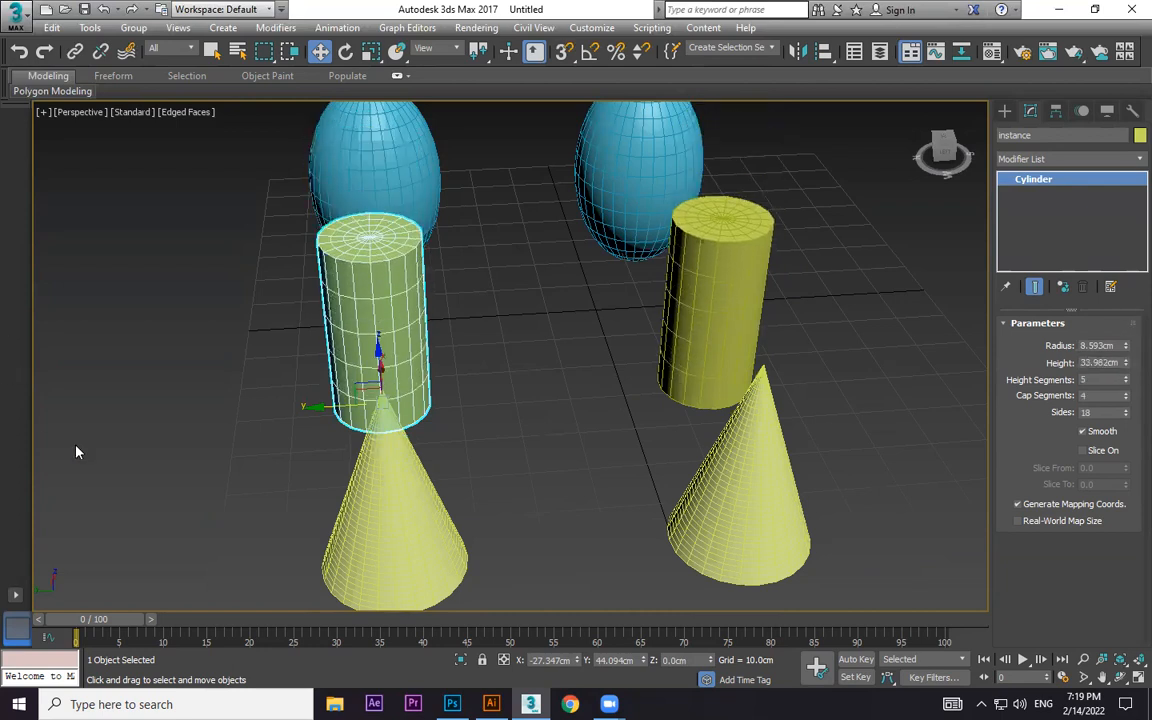
Step: Try changing Radius 2 of the original cone named "reference"
{"action": "left_click", "coordinate": [375, 537]}
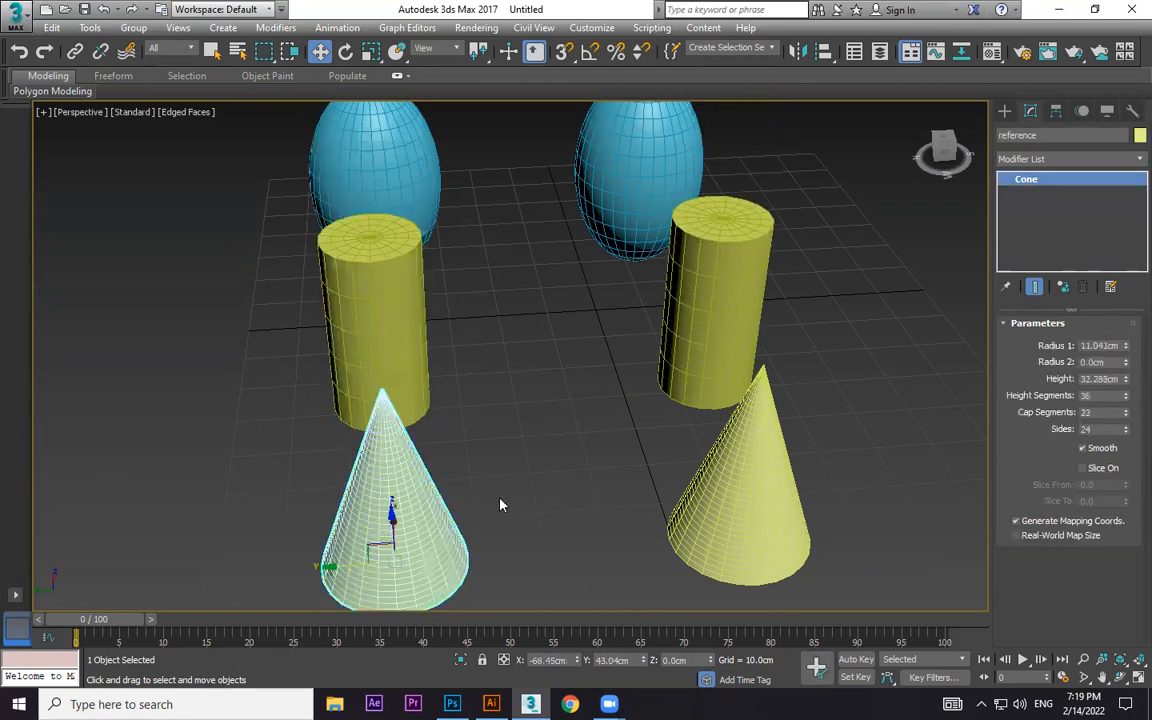
{"action": "middle_click_drag", "start_coordinate": [501, 504], "coordinate": [504, 451]}
{"action": "scroll", "coordinate": [503, 451], "scroll_direction": "down", "scroll_amount": 3}
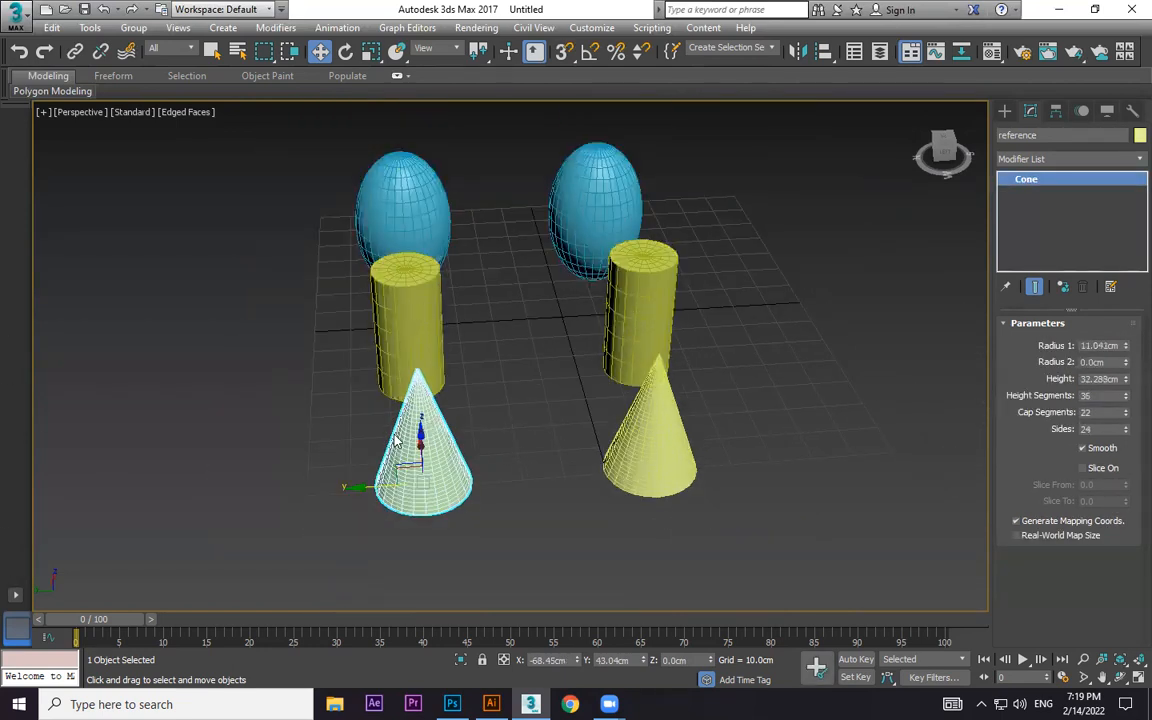
{"action": "mouse_move", "coordinate": [1128, 362]}
{"action": "left_mouse_down"}
{"action": "mouse_move", "coordinate": [1128, 325]}
{"action": "mouse_move", "coordinate": [1124, 368]}
{"action": "left_mouse_up"}
{"action": "left_click_drag", "start_coordinate": [1136, 322], "coordinate": [50, 365]}
Step: Compare the cloned cylinder's and cloned cone's parameters, and try another radius on the cloned cylinder, undoing it
{"action": "left_click", "coordinate": [625, 291]}
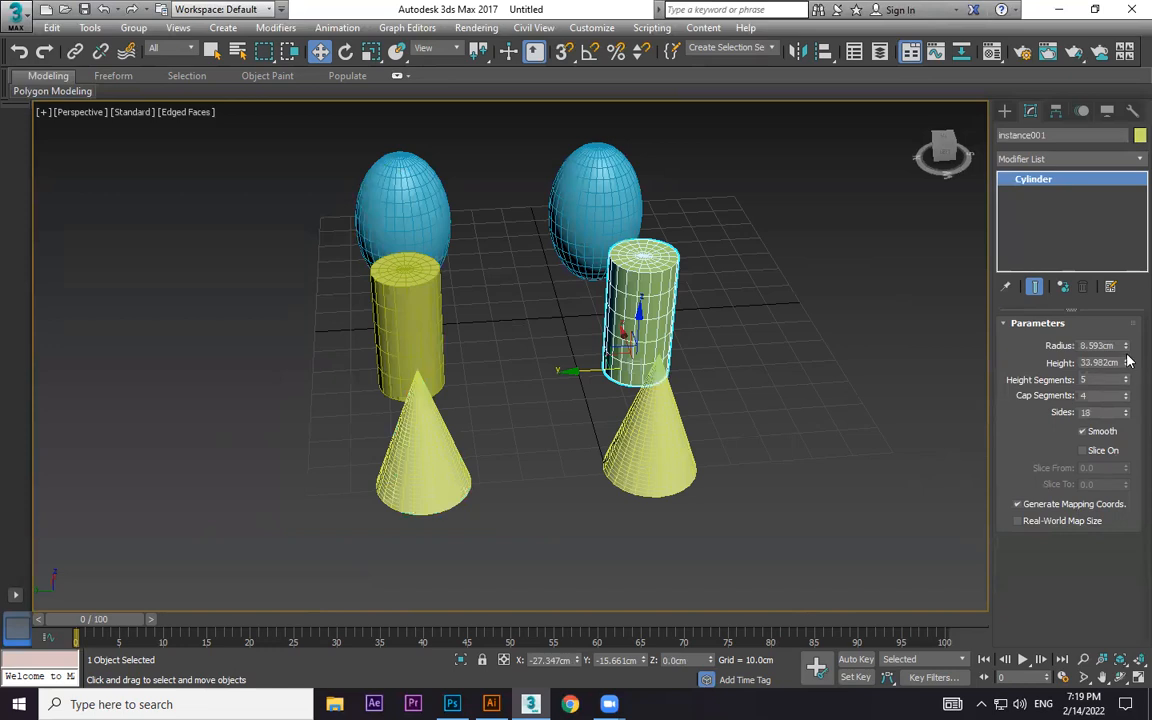
{"action": "left_click", "coordinate": [675, 468]}
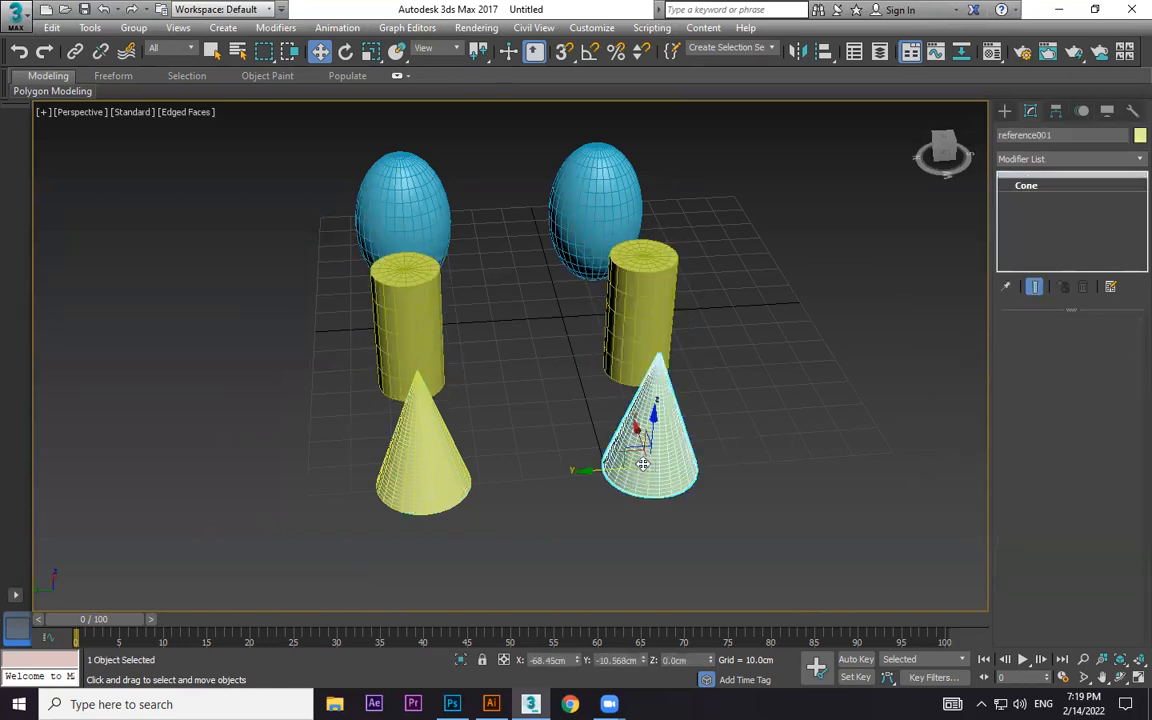
{"action": "left_click", "coordinate": [660, 279]}
{"action": "mouse_move", "coordinate": [1124, 347]}
{"action": "left_mouse_down"}
{"action": "mouse_move", "coordinate": [1130, 311]}
{"action": "mouse_move", "coordinate": [1128, 344]}
{"action": "mouse_move", "coordinate": [1126, 325]}
{"action": "left_mouse_up"}
{"action": "key", "text": "ctrl+z"}
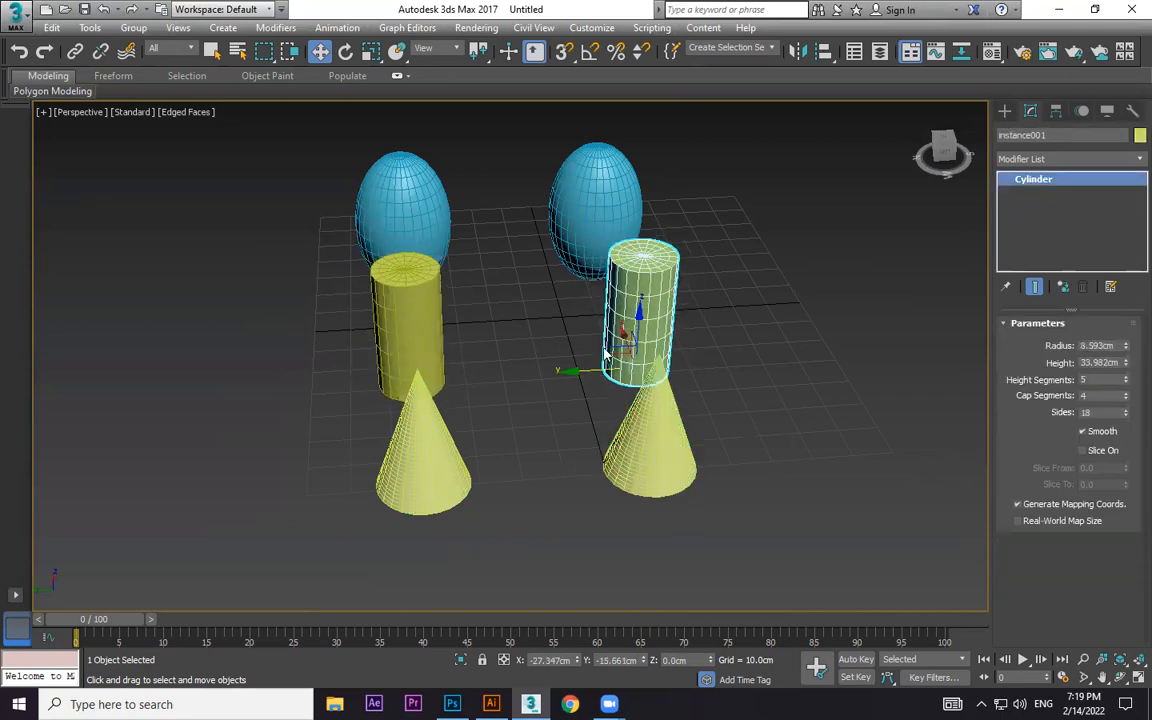
Step: Try changing Radius 1 of the original cone and undo the change
{"action": "left_click", "coordinate": [420, 470]}
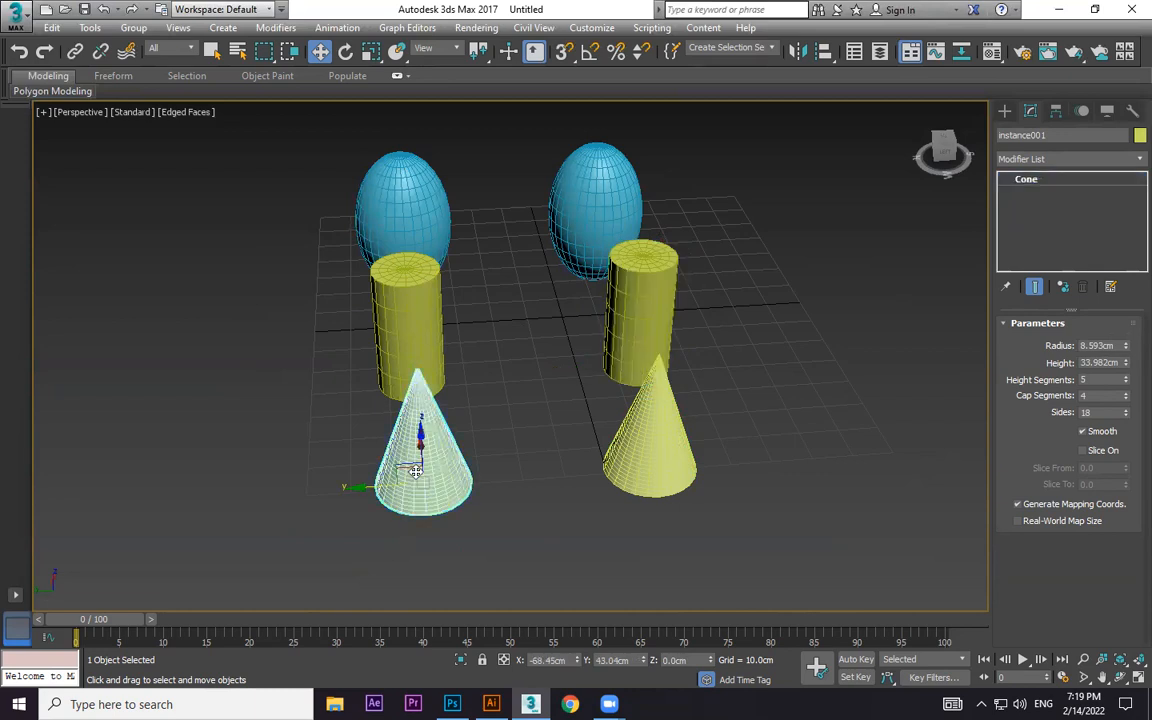
{"action": "left_click_drag", "start_coordinate": [1127, 346], "coordinate": [1127, 330]}
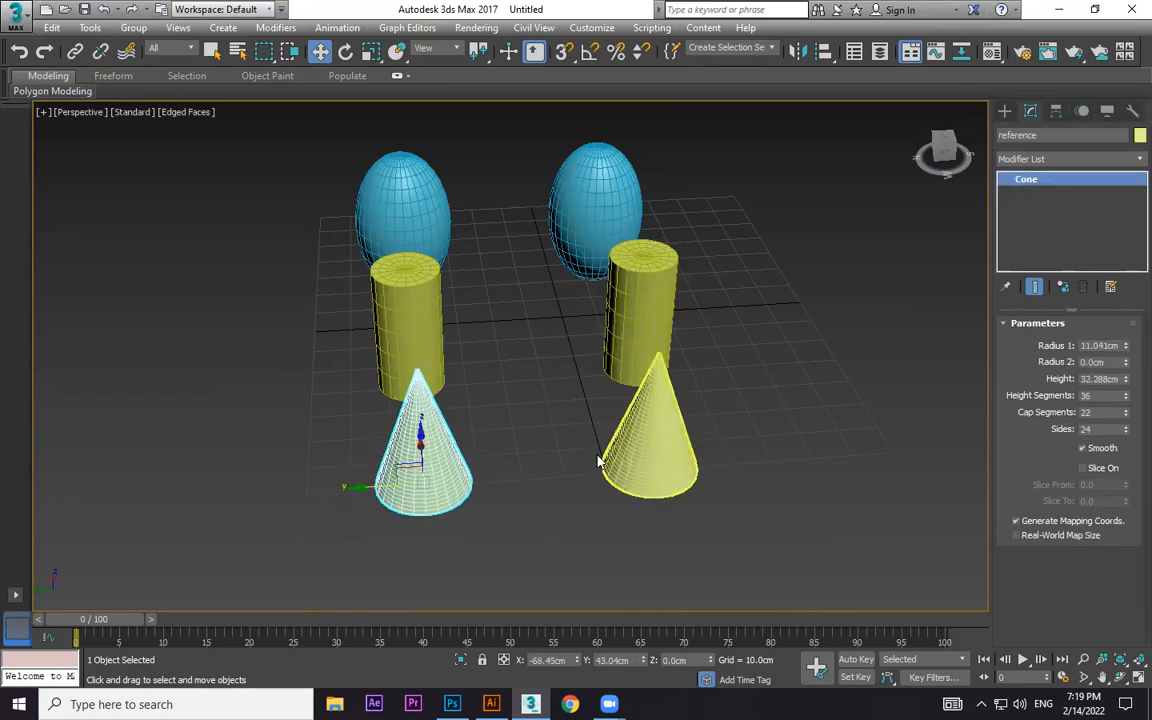
{"action": "key", "text": "ctrl+z"}
Step: Examine the modifier stack and parameters of the Reference cone, the Instance cylinder and the original cylinder
{"action": "left_click", "coordinate": [680, 443]}
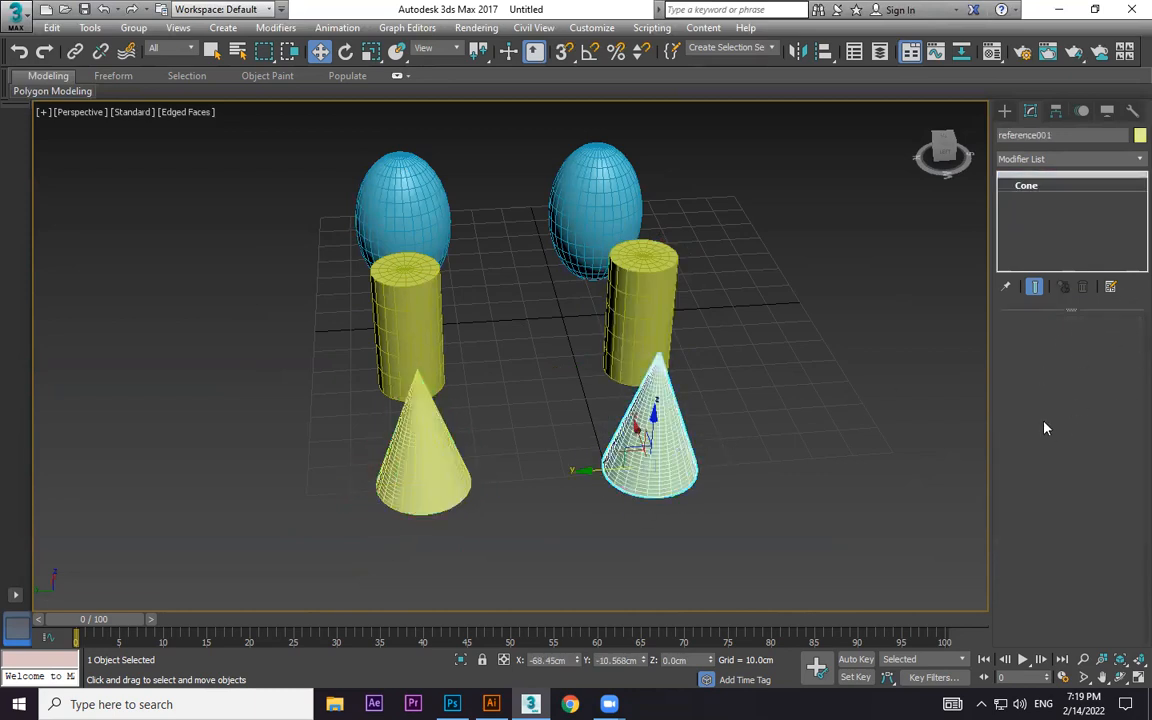
{"action": "left_click_drag", "start_coordinate": [1069, 307], "coordinate": [1078, 289]}
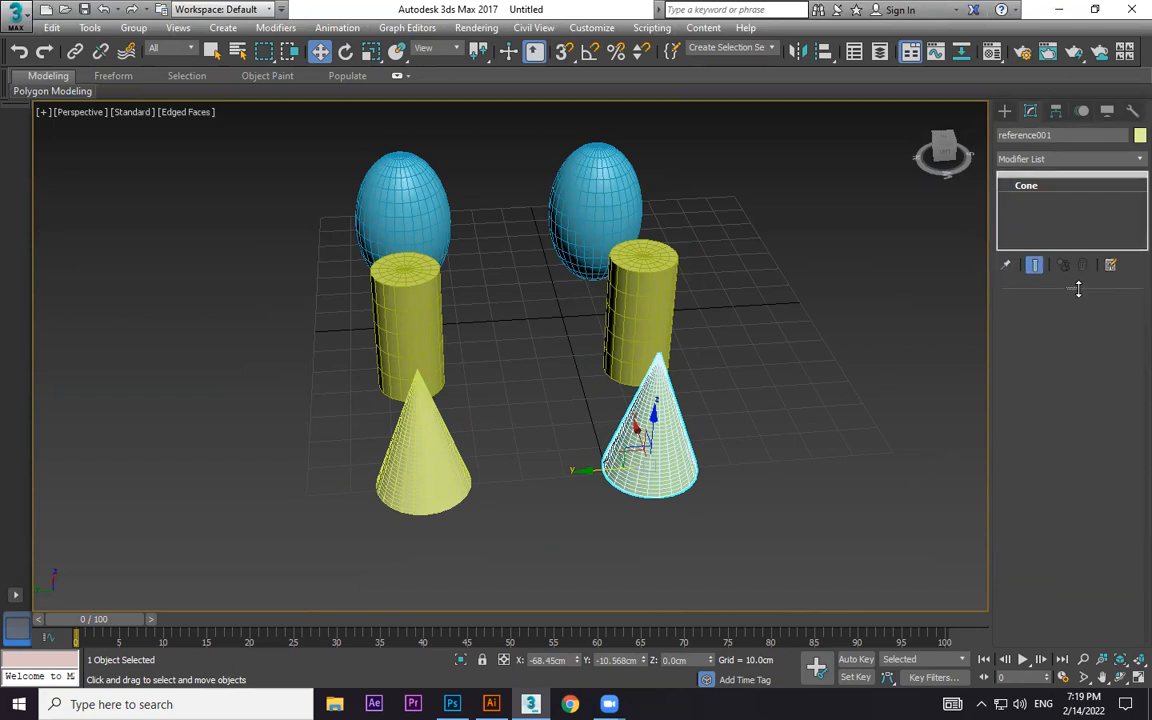
{"action": "left_click", "coordinate": [658, 323]}
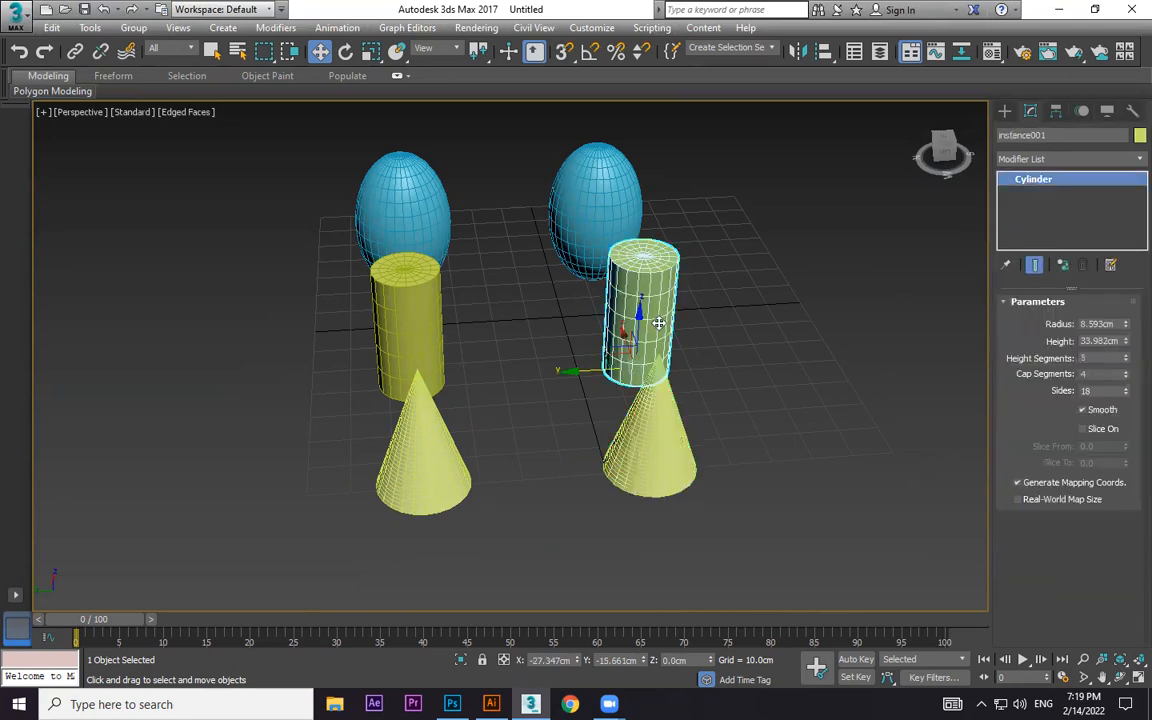
{"action": "left_click", "coordinate": [388, 303]}
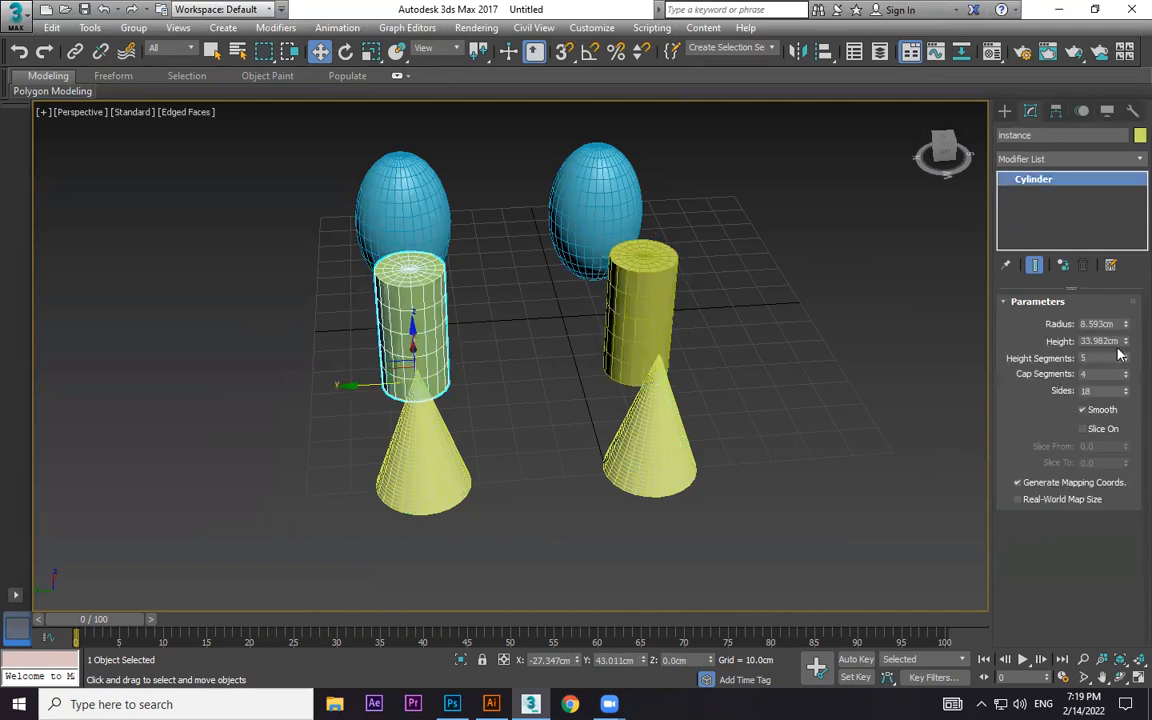
Step: Compare the modifier stacks and parameters of the original and cloned Reference cones with the original Instance cylinder
{"action": "left_click", "coordinate": [653, 437]}
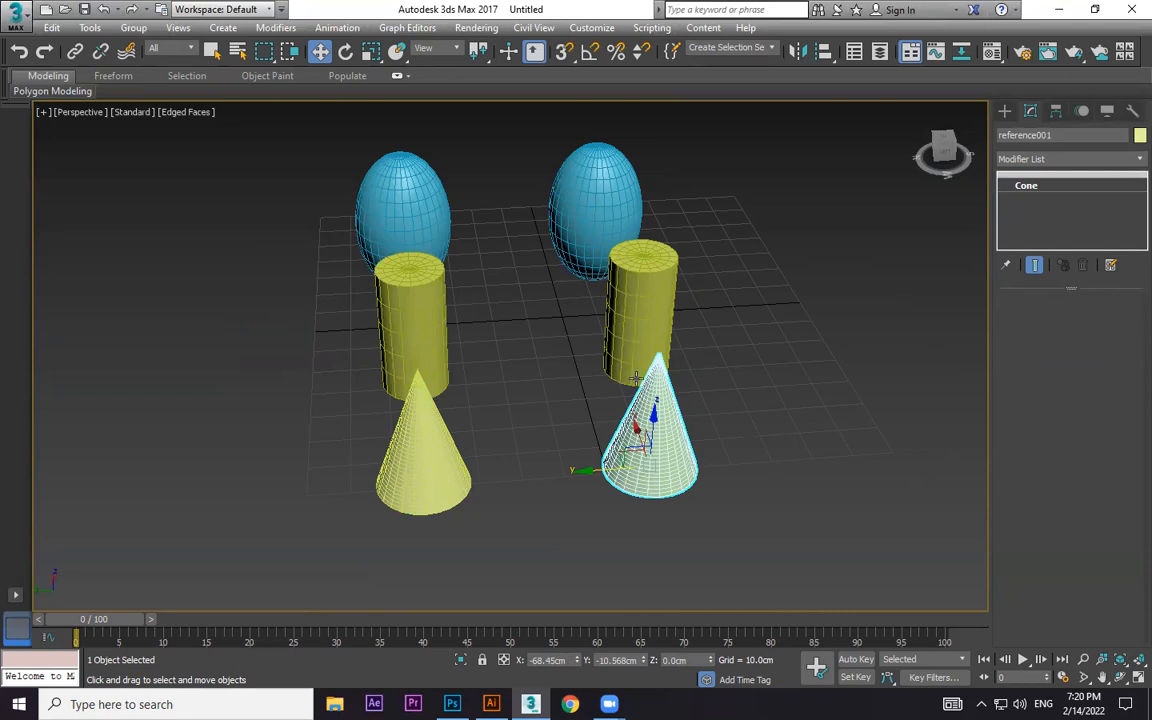
{"action": "left_click", "coordinate": [402, 425]}
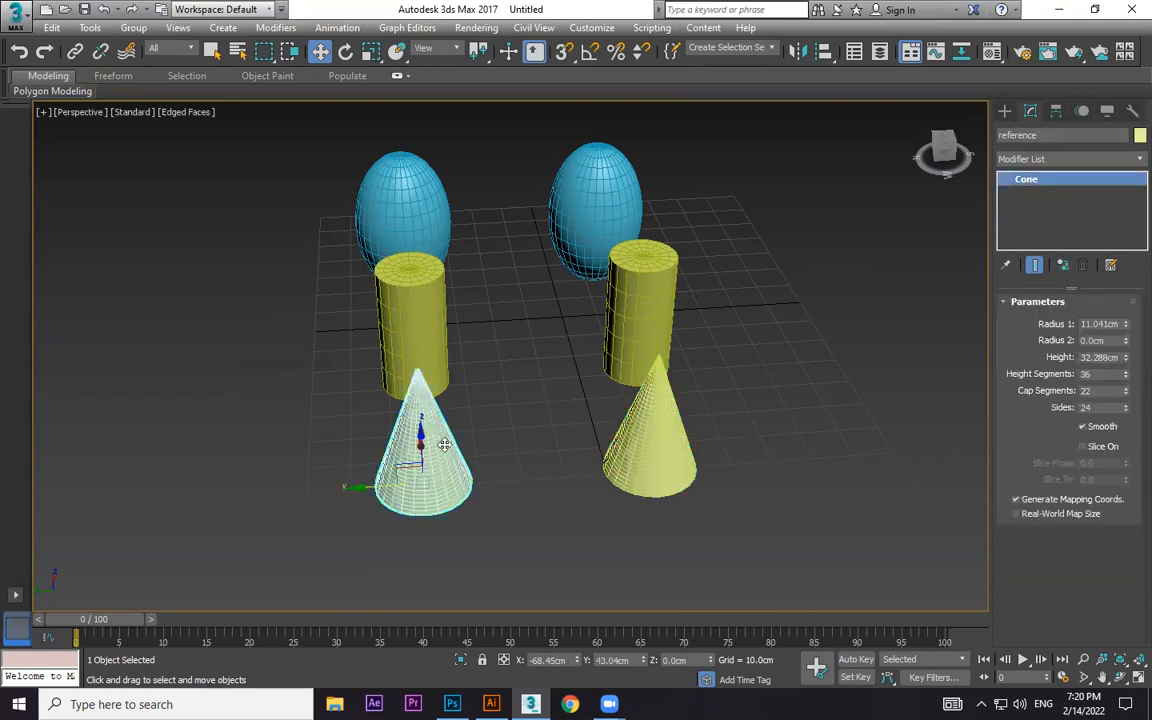
{"action": "left_click", "coordinate": [427, 345]}
{"action": "left_click", "coordinate": [424, 435]}
{"action": "left_click", "coordinate": [426, 345]}
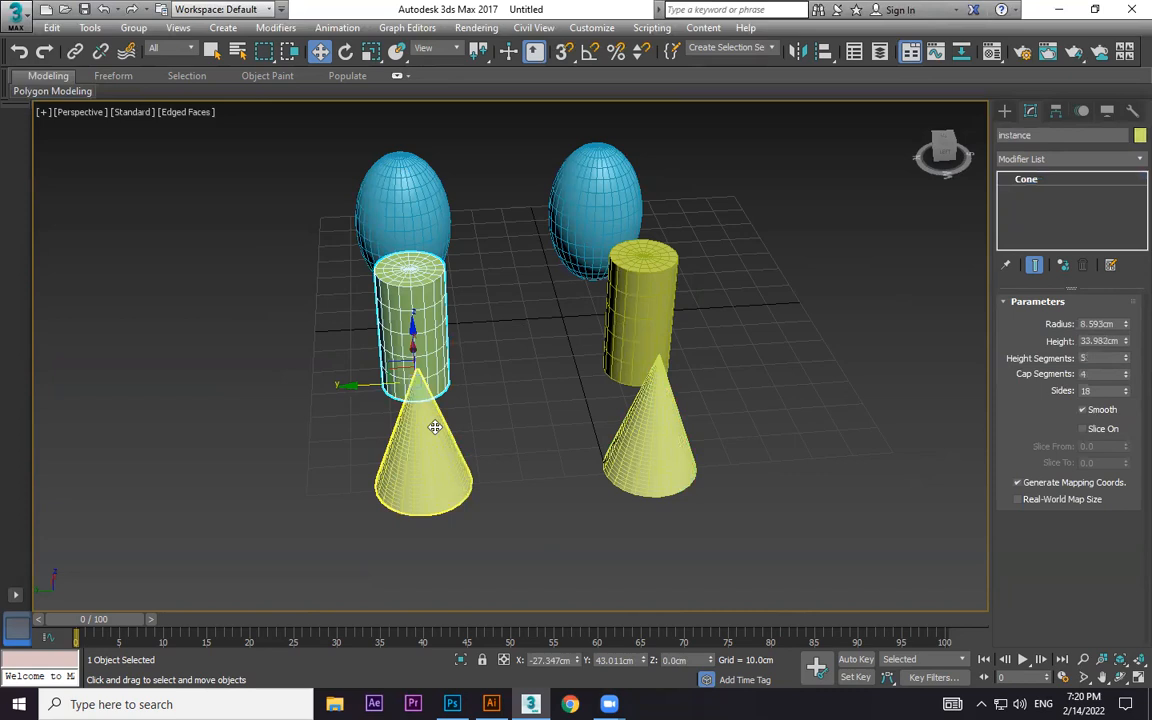
{"action": "left_click", "coordinate": [434, 427]}
{"action": "left_click", "coordinate": [429, 334]}
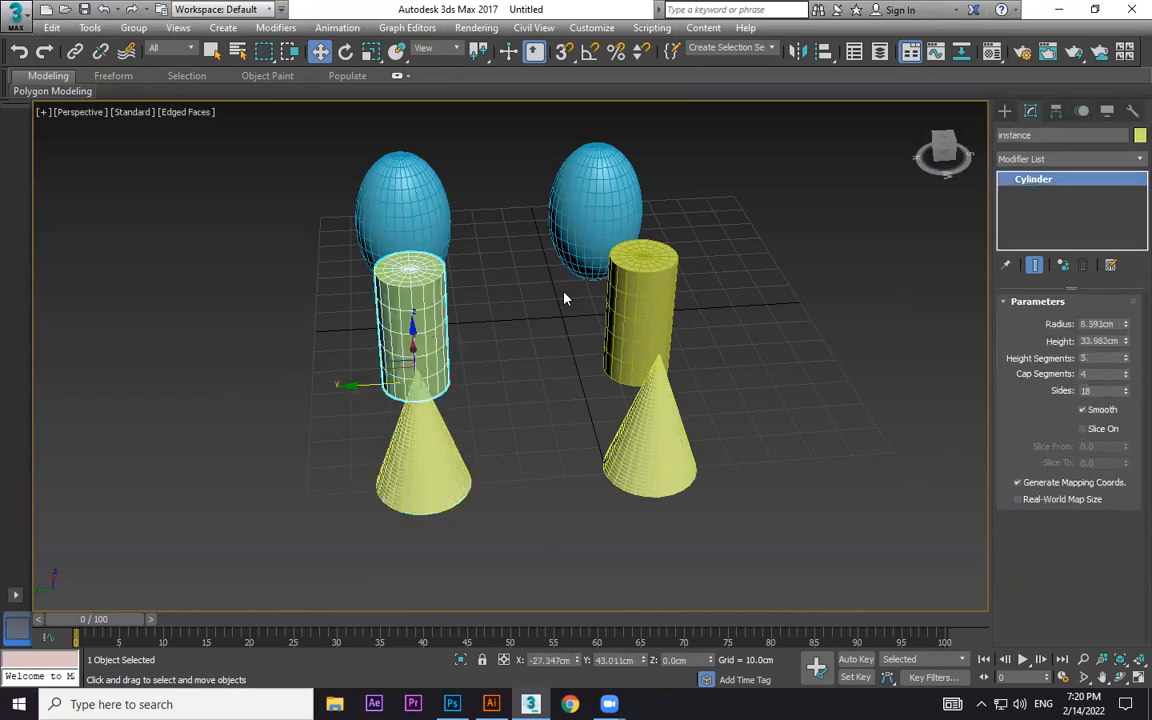
{"action": "left_click_drag", "start_coordinate": [363, 137], "coordinate": [545, 152]}
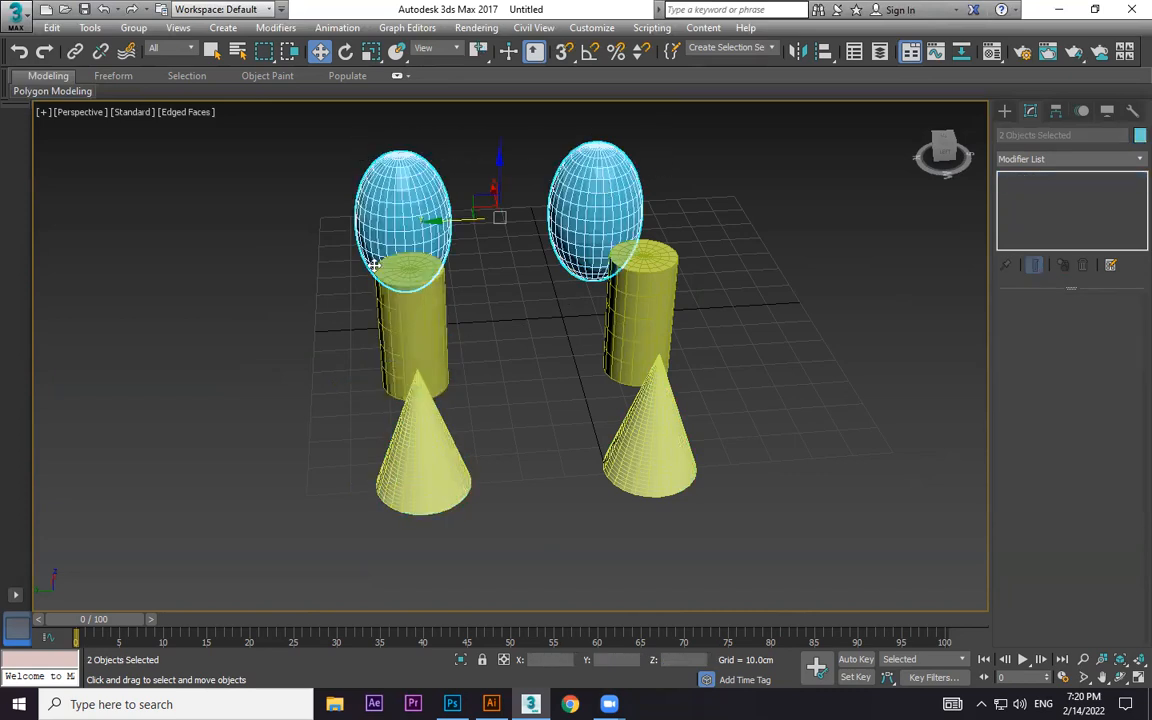
{"action": "left_click", "coordinate": [400, 318]}
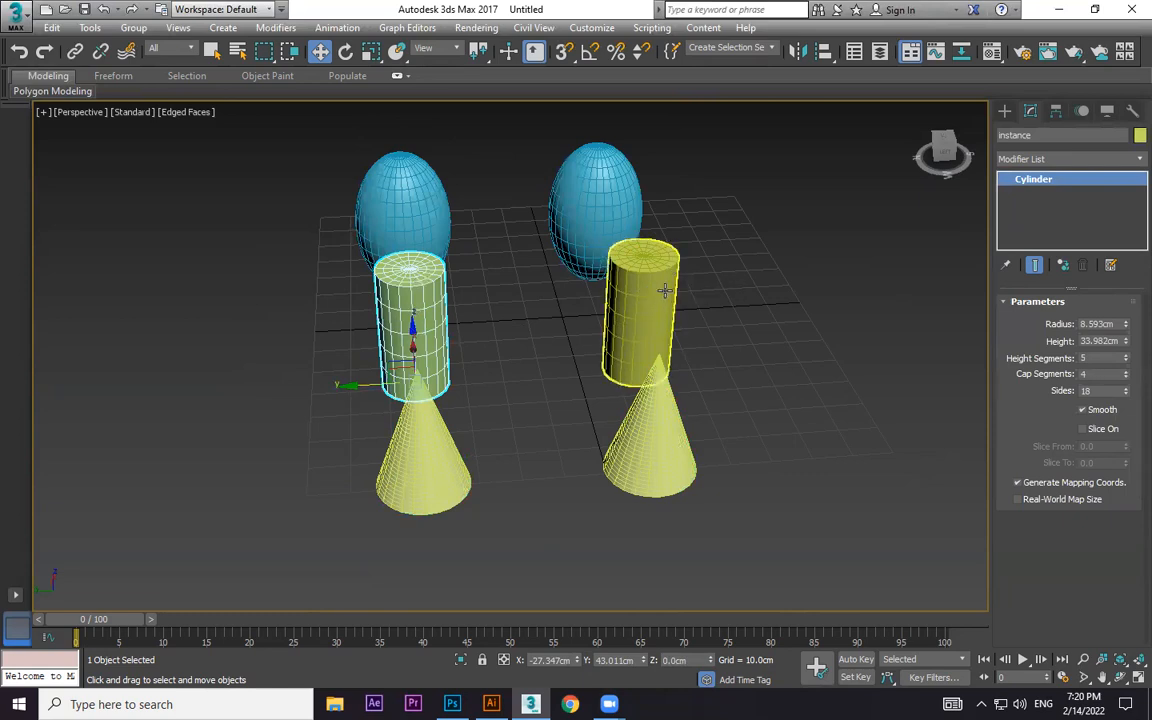
{"action": "left_click", "coordinate": [440, 468]}
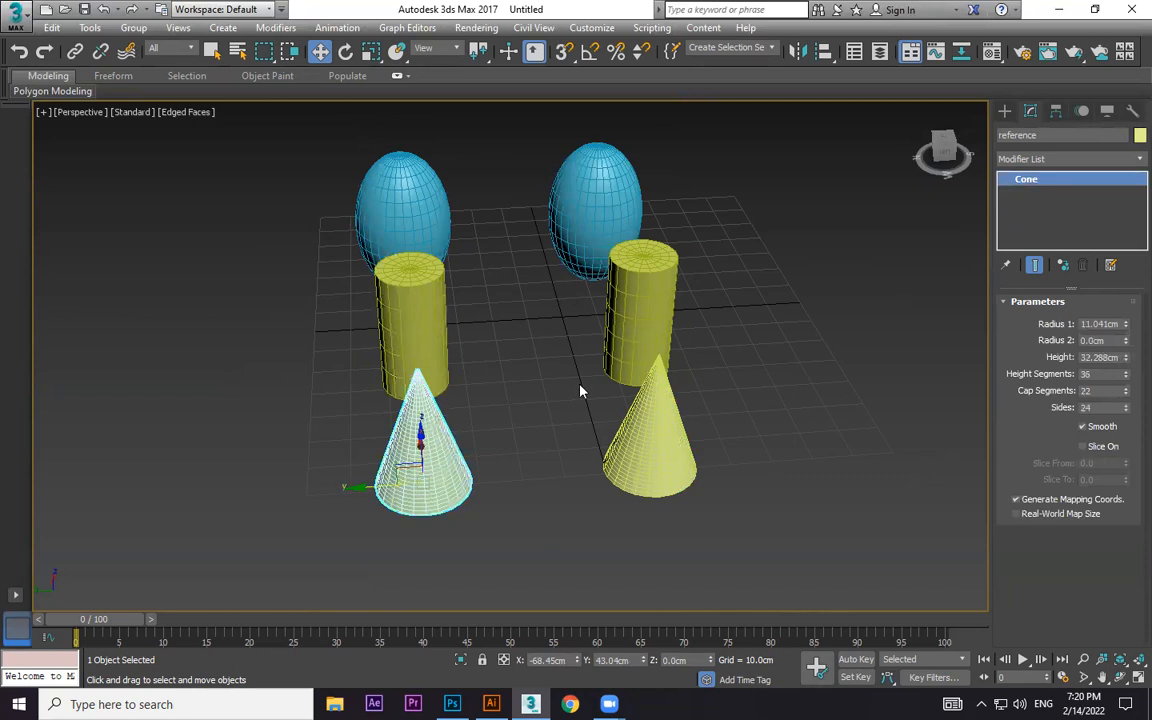
{"action": "left_click", "coordinate": [660, 440]}
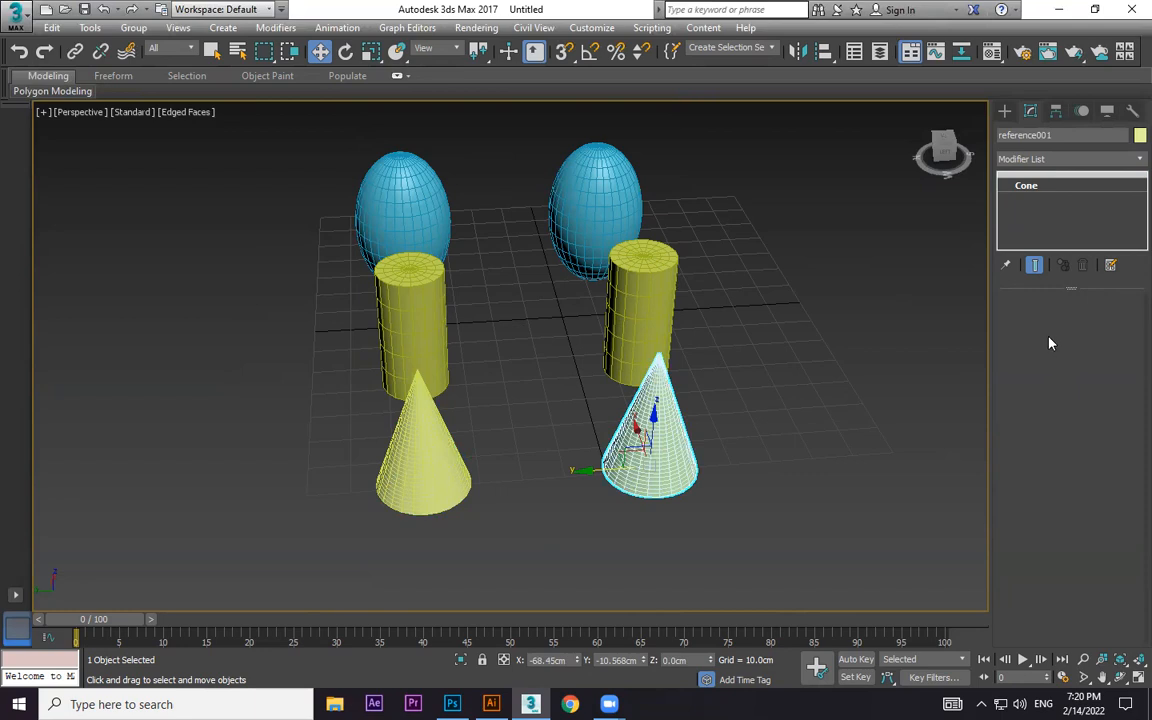
{"action": "left_click", "coordinate": [410, 445]}
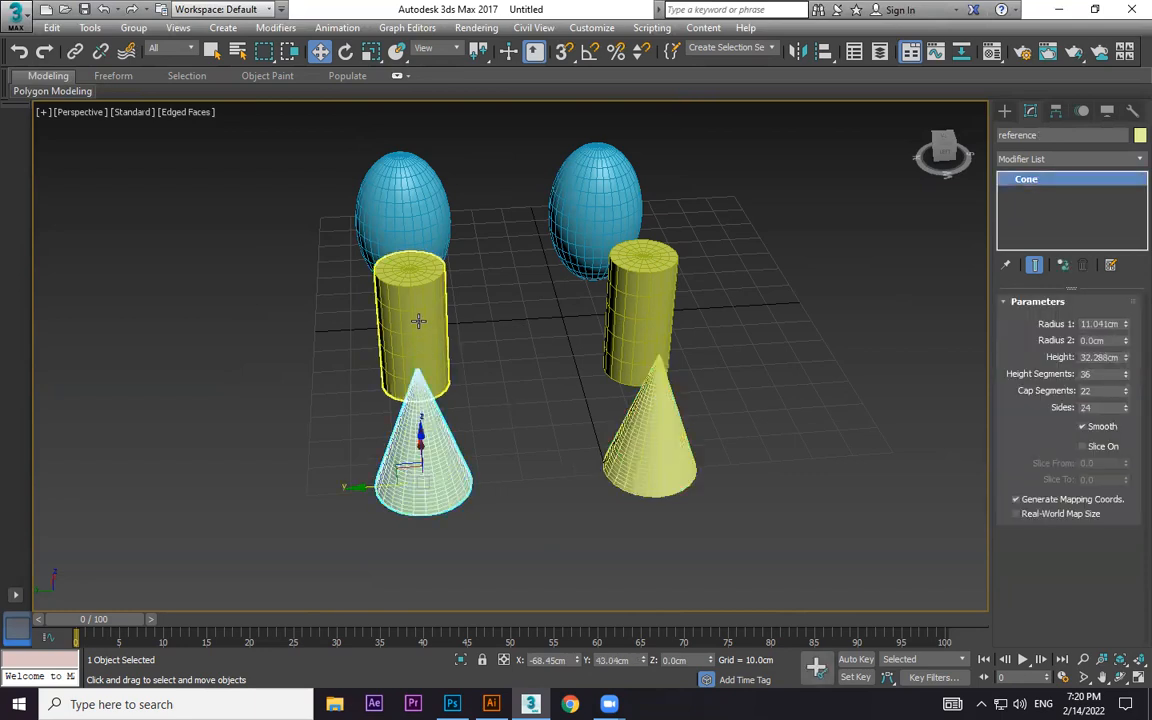
Step: Add a Bend modifier to the original sphere named "copy" and try a bend angle on the Z axis
{"action": "left_click", "coordinate": [374, 172]}
{"action": "left_click", "coordinate": [1130, 160]}
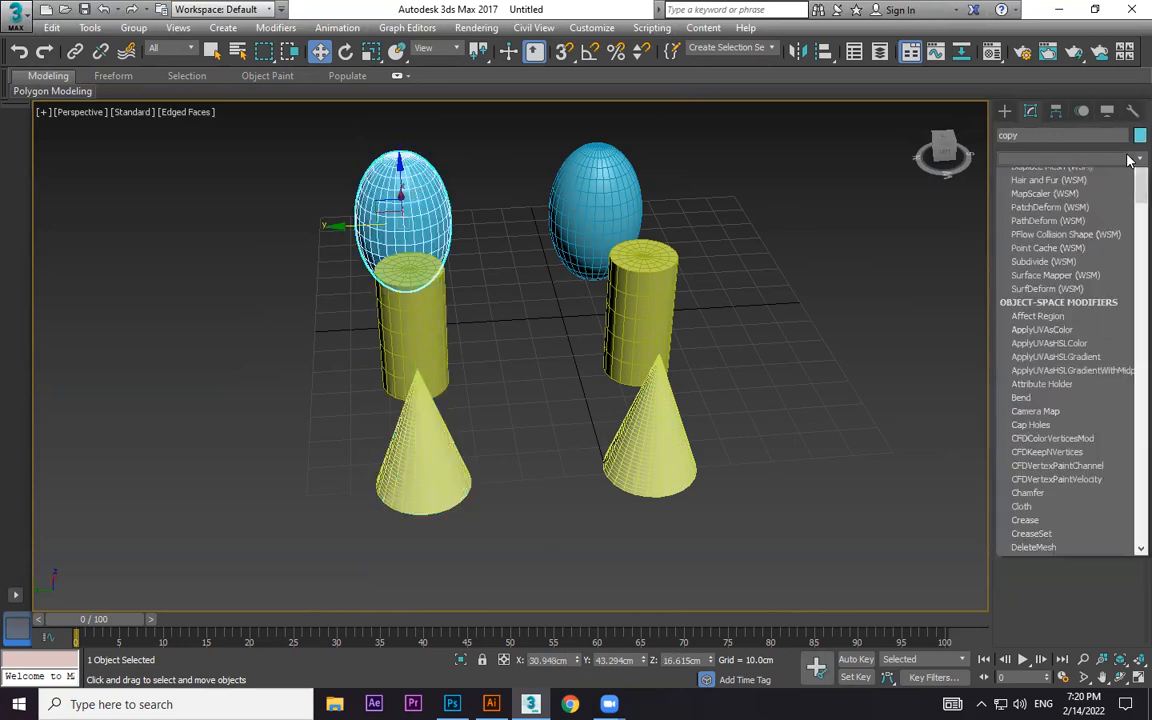
{"action": "key", "text": "b"}
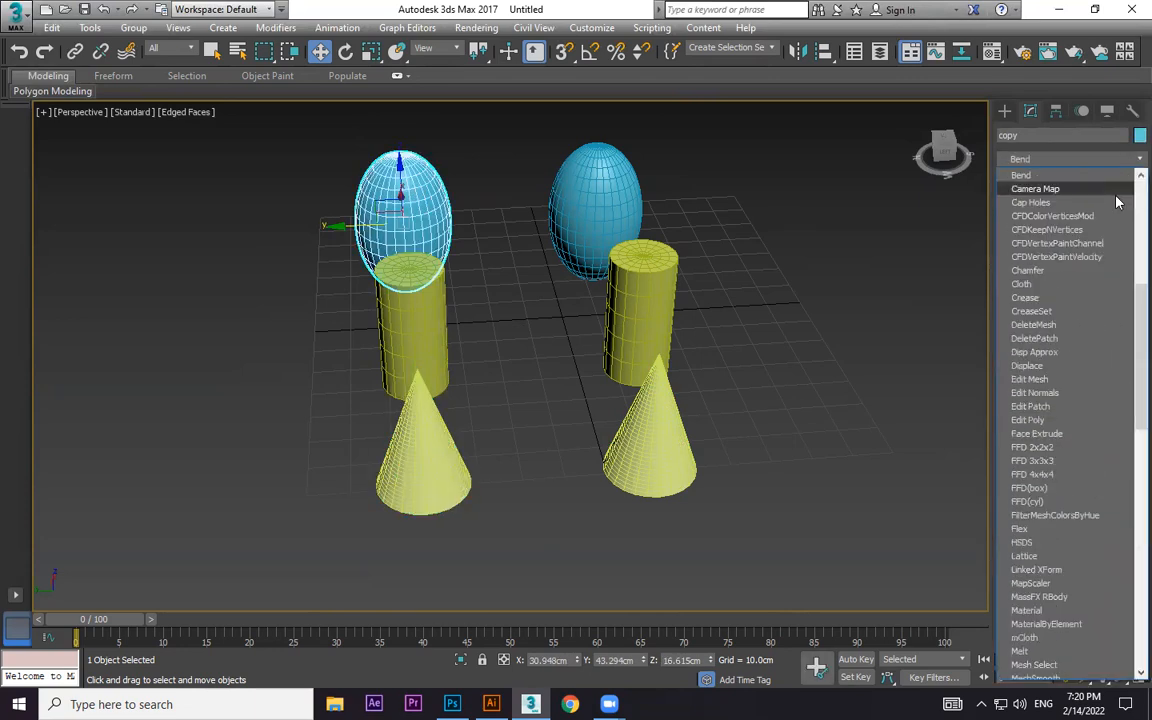
{"action": "left_click", "coordinate": [1021, 175]}
{"action": "left_click_drag", "start_coordinate": [1111, 333], "coordinate": [3, 389]}
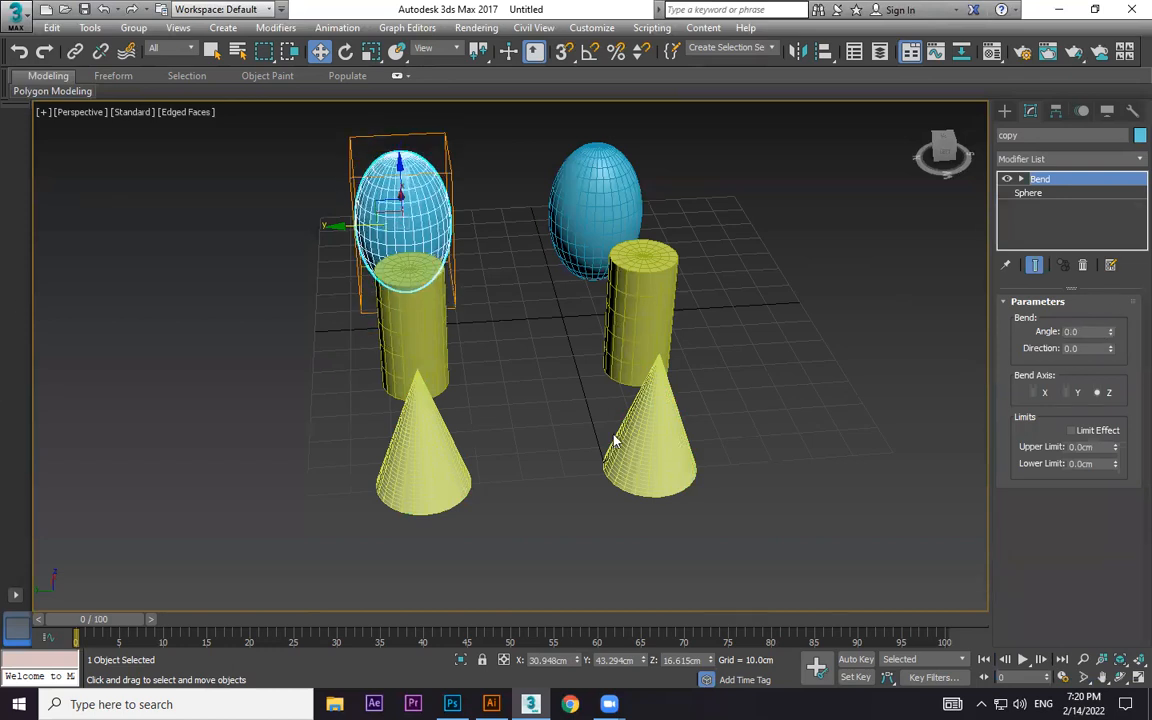
Step: Try bending the original sphere about the X and Y axes, and leave it bent about Z with an angle of 97
{"action": "left_click", "coordinate": [1035, 391]}
{"action": "left_click_drag", "start_coordinate": [1112, 332], "coordinate": [1116, 168]}
{"action": "right_click", "coordinate": [1116, 168]}
{"action": "left_click", "coordinate": [1074, 393]}
{"action": "left_click_drag", "start_coordinate": [1112, 332], "coordinate": [1088, 140]}
{"action": "right_click", "coordinate": [1112, 300]}
{"action": "left_click", "coordinate": [1097, 392]}
{"action": "middle_click_drag", "start_coordinate": [640, 255], "coordinate": [472, 285], "text": "alt"}
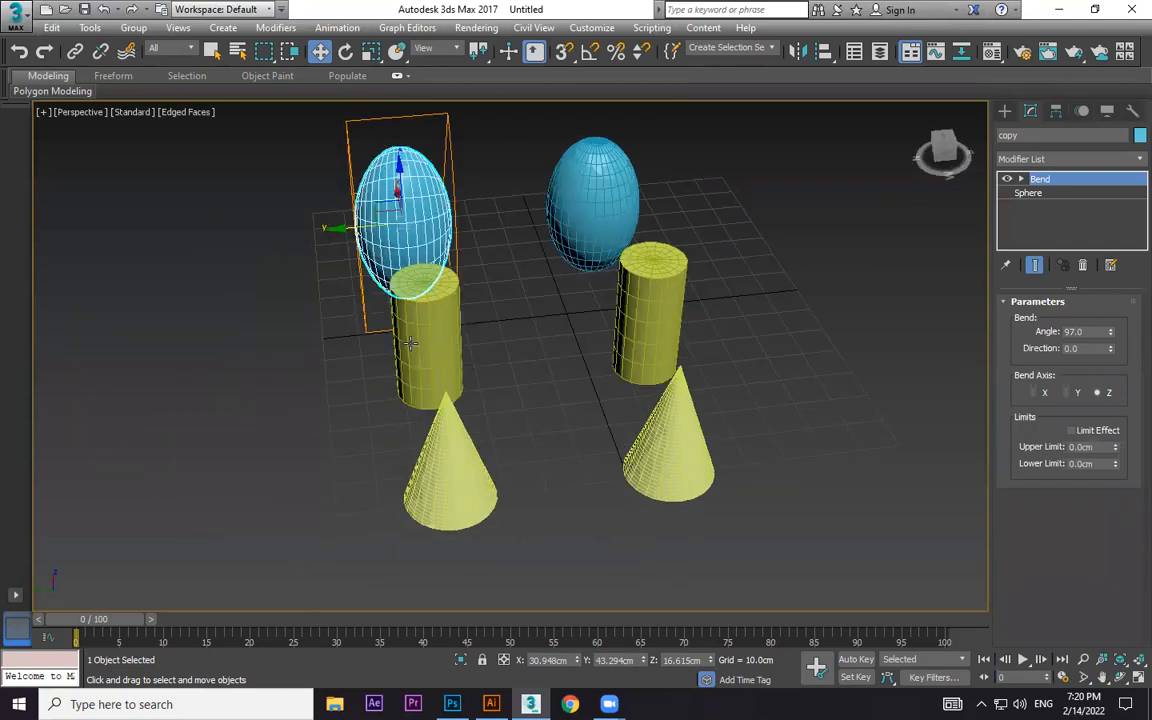
Step: Add a Bend modifier to the original cylinder named "instance" and set its angle to about 80.5
{"action": "left_click", "coordinate": [425, 340]}
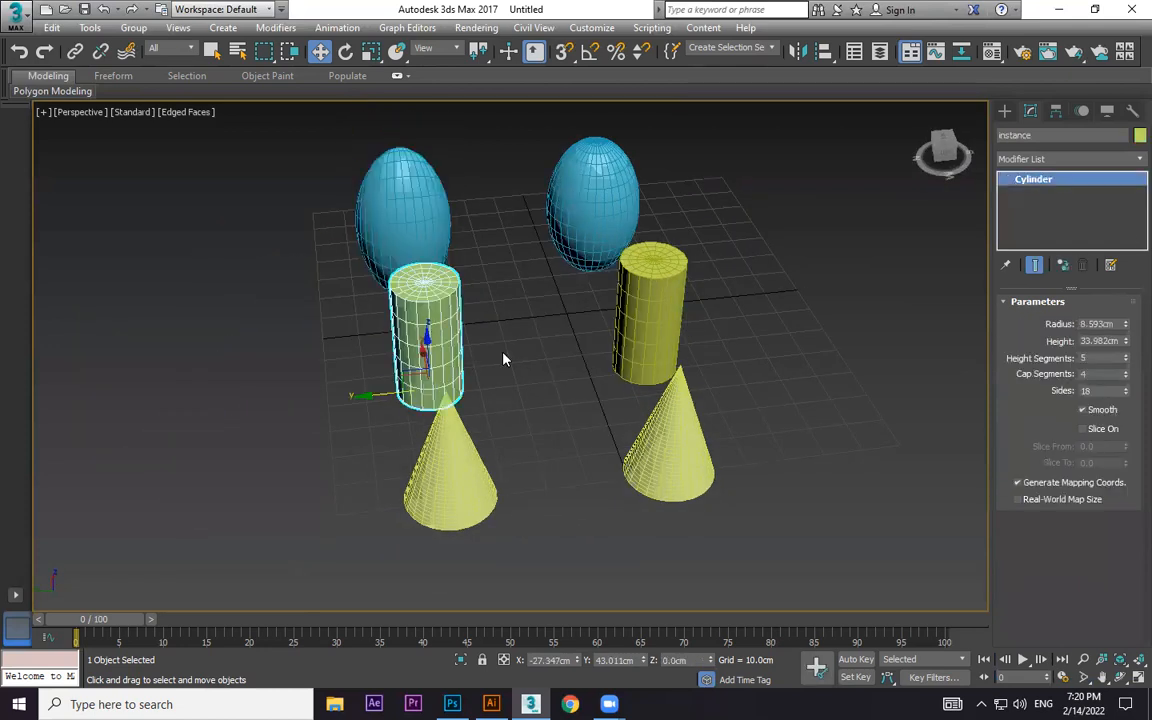
{"action": "left_click", "coordinate": [1130, 163]}
{"action": "scroll", "coordinate": [977, 188], "scroll_direction": "down", "scroll_amount": 10}
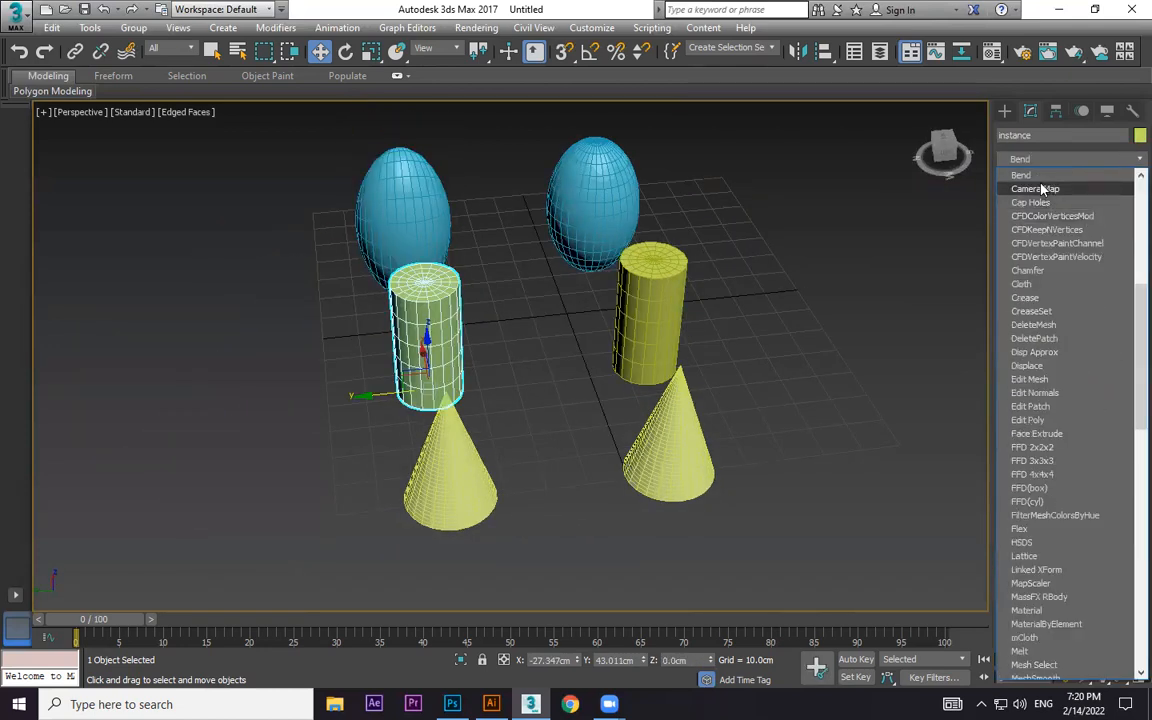
{"action": "left_click", "coordinate": [1015, 160]}
{"action": "left_click_drag", "start_coordinate": [1115, 332], "coordinate": [1115, 285]}
{"action": "middle_click_drag", "start_coordinate": [735, 375], "coordinate": [638, 370], "text": "alt"}
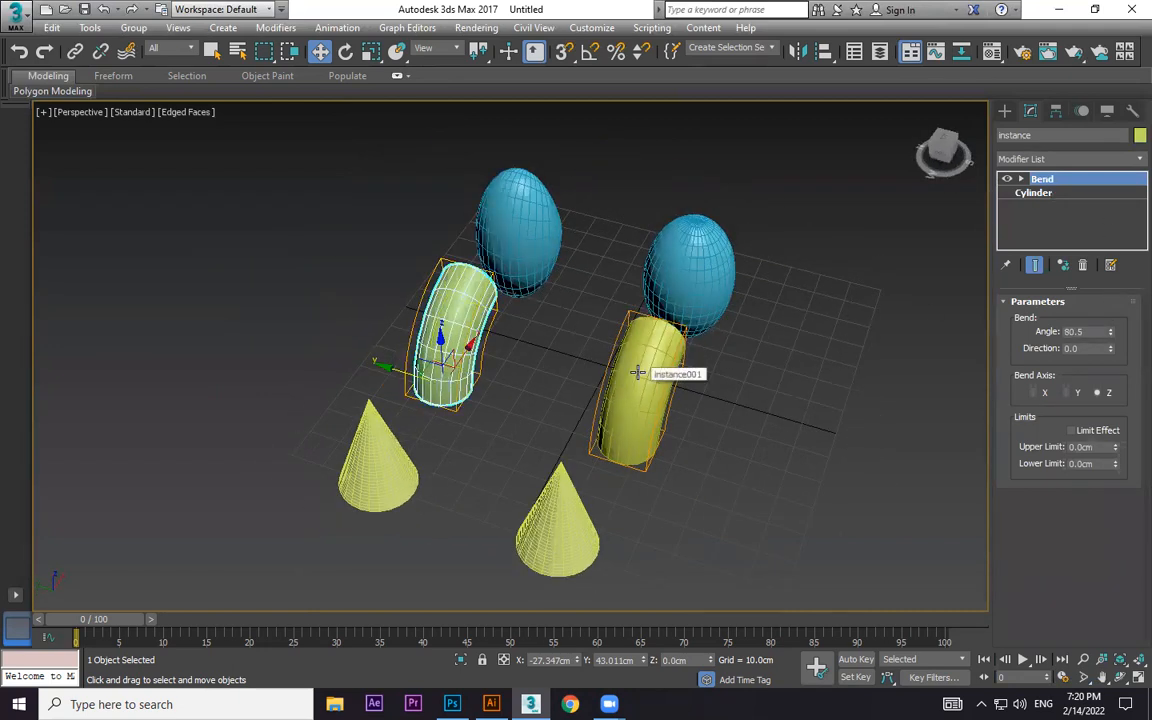
Step: Add a Bend modifier to the original cone named "reference" and set its angle to about 98
{"action": "middle_click_drag", "start_coordinate": [500, 470], "coordinate": [440, 375], "text": "alt"}
{"action": "left_click", "coordinate": [440, 375]}
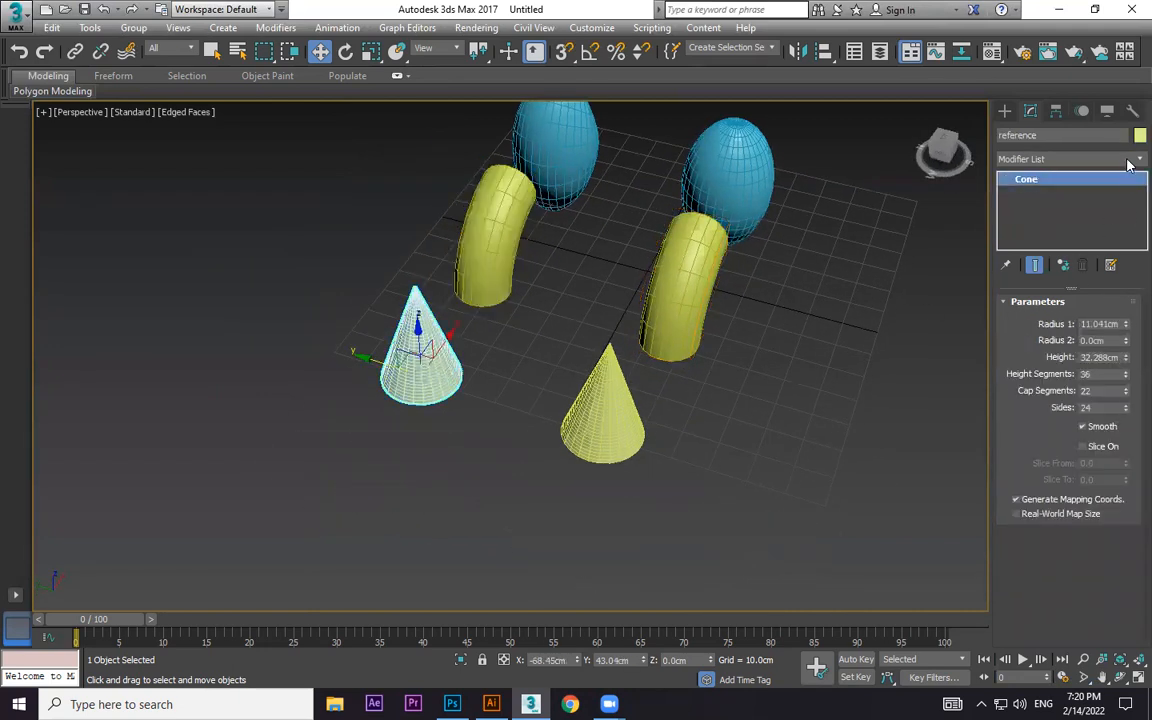
{"action": "left_click", "coordinate": [1130, 163]}
{"action": "scroll", "coordinate": [1070, 250], "scroll_direction": "down", "scroll_amount": 5}
{"action": "left_click", "coordinate": [1070, 174]}
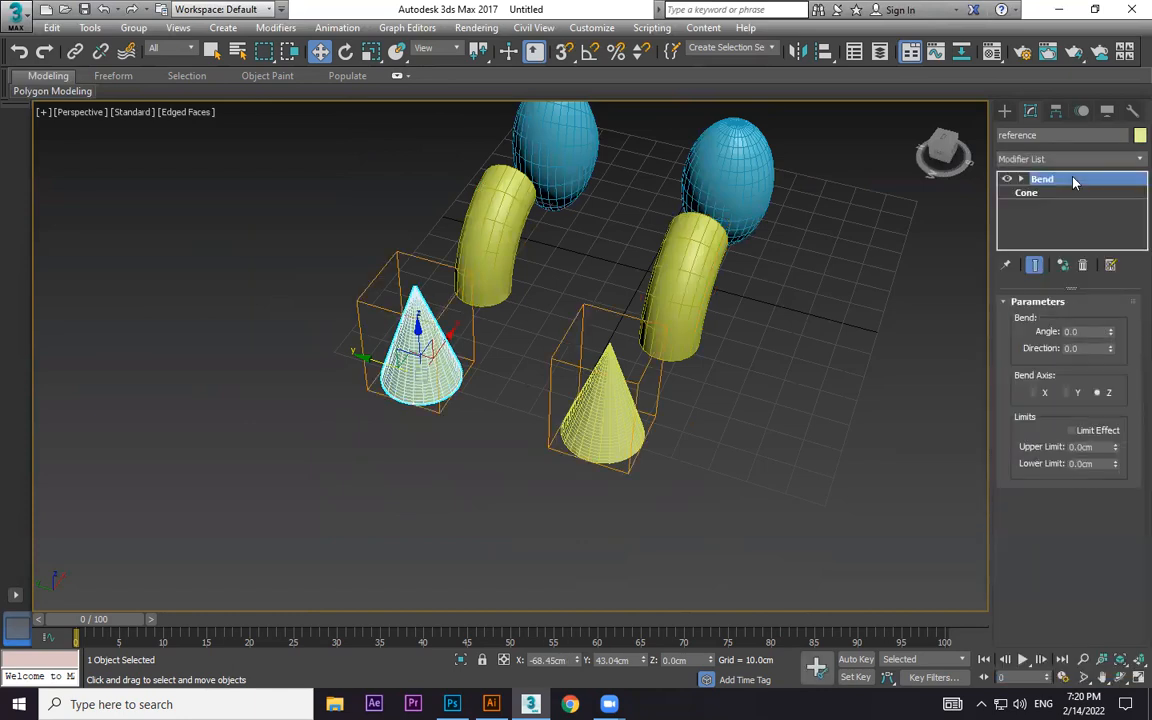
{"action": "left_click_drag", "start_coordinate": [1110, 331], "coordinate": [1128, 178]}
{"action": "middle_click_drag", "start_coordinate": [501, 441], "coordinate": [951, 256], "text": "alt"}
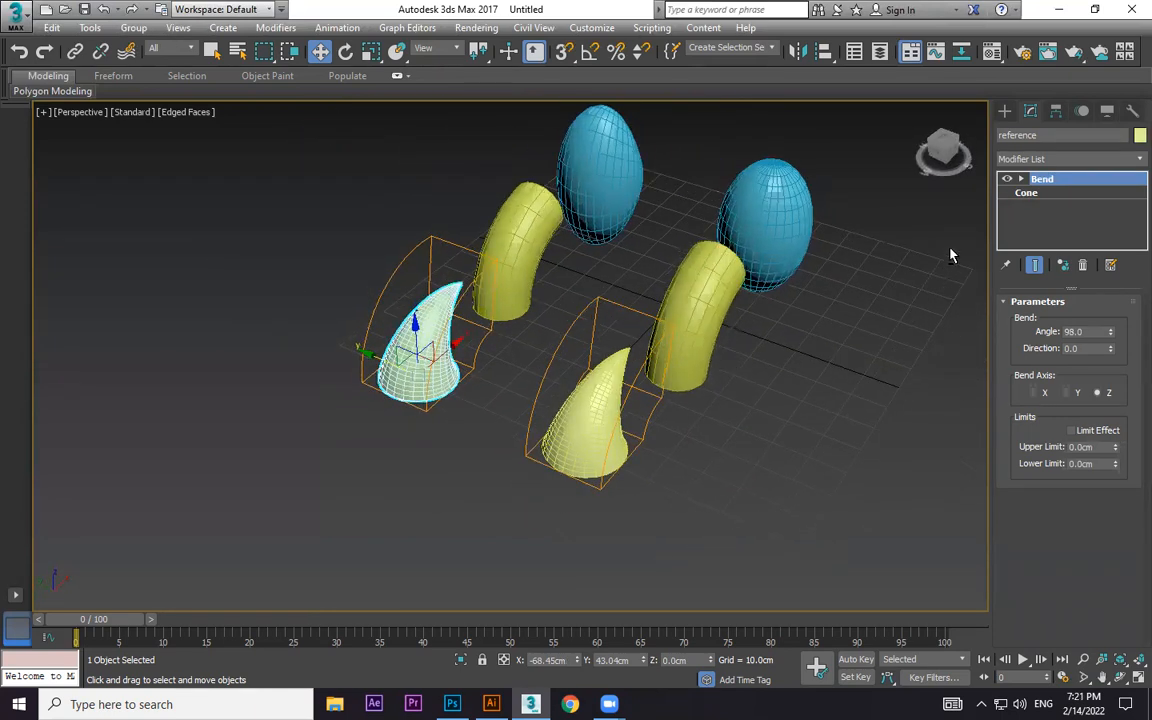
Step: Compare the modifier stacks of the two bent cones and add a Taper modifier to the cloned cone "reference001"
{"action": "left_click", "coordinate": [586, 414]}
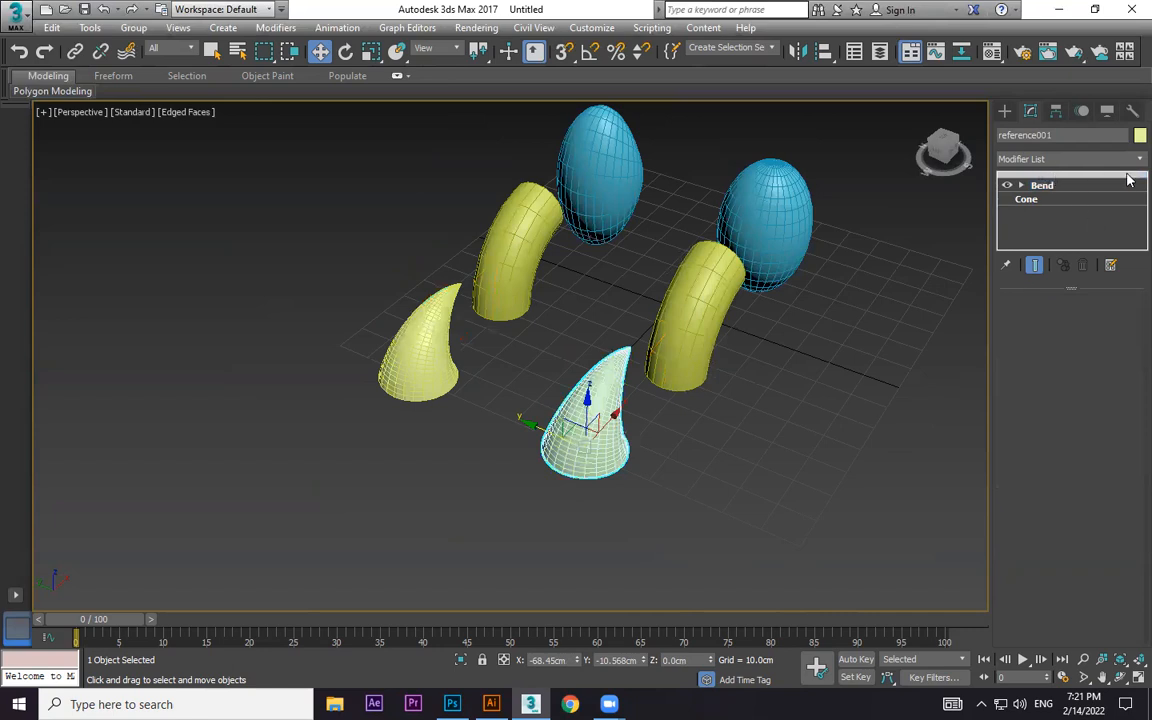
{"action": "left_click", "coordinate": [730, 315]}
{"action": "left_click", "coordinate": [594, 437]}
{"action": "left_click", "coordinate": [439, 366]}
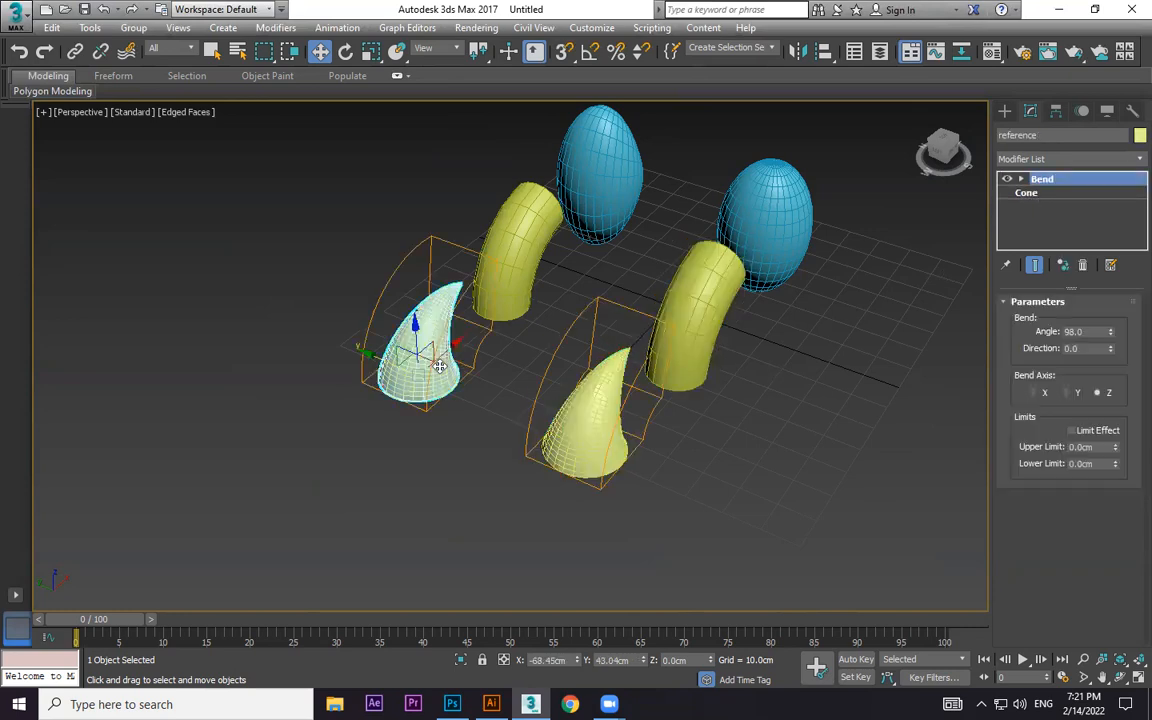
{"action": "left_click", "coordinate": [565, 430]}
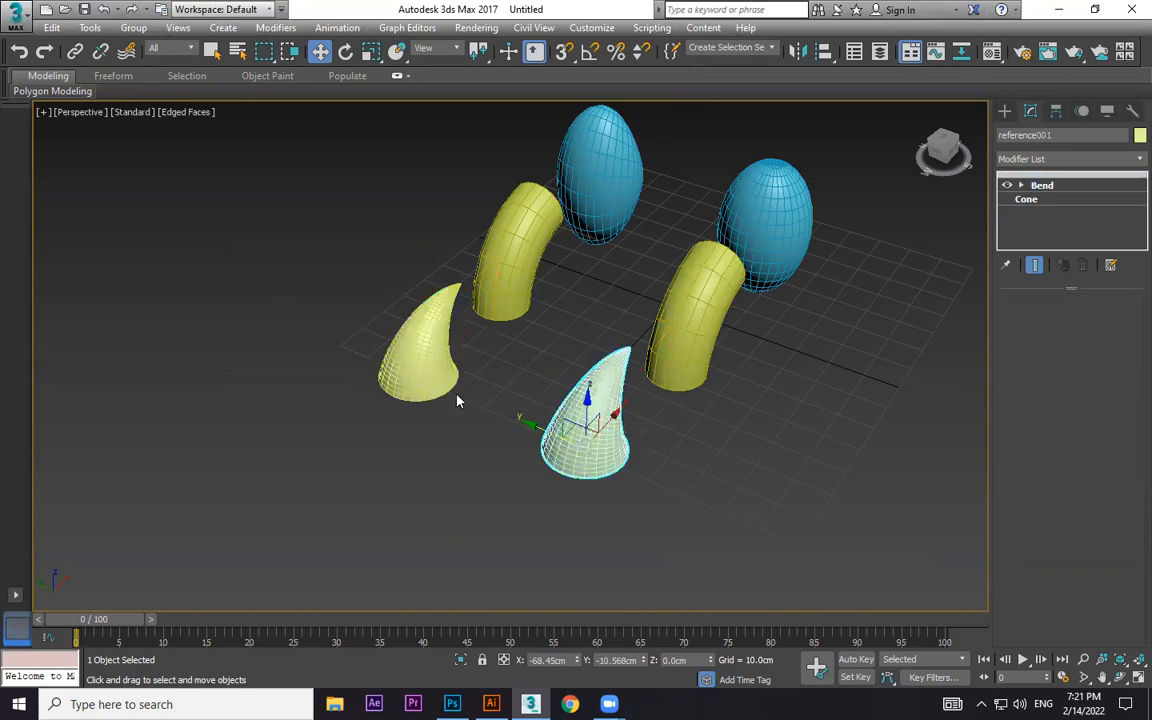
{"action": "left_click", "coordinate": [1128, 158]}
{"action": "key", "text": "t"}
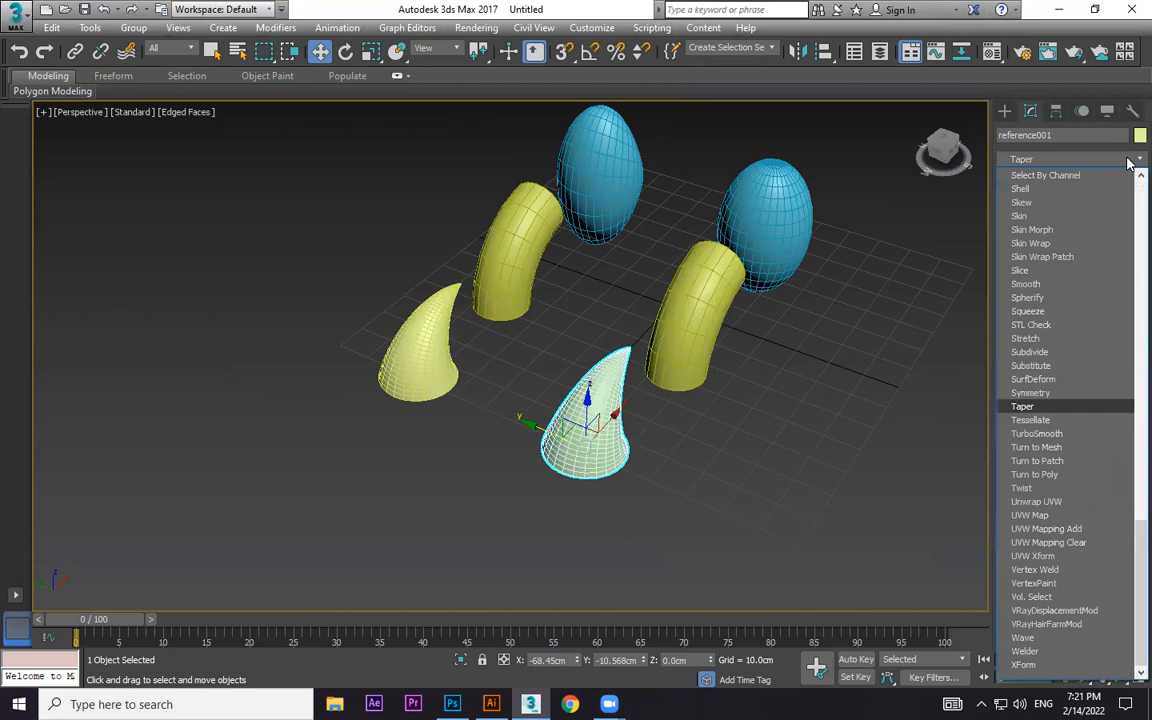
{"action": "left_click", "coordinate": [1040, 407]}
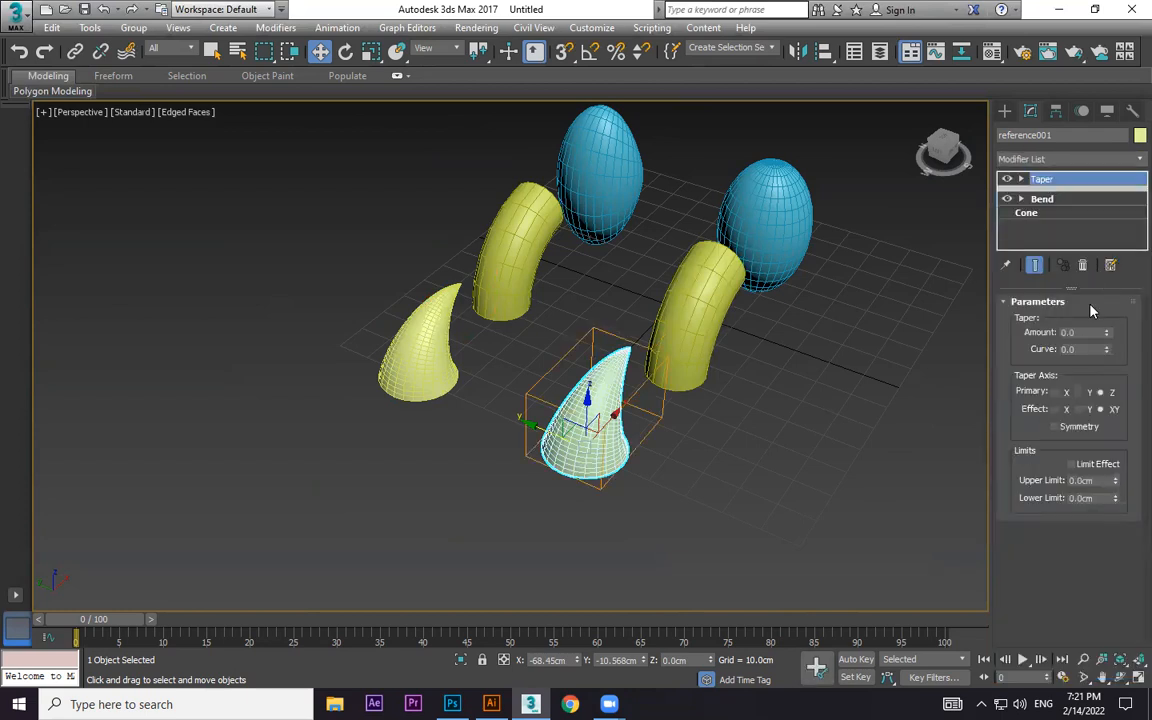
Step: Set the cloned cone's Taper amount to about -0.29 and, after trying negative curves, its curve to 2.5
{"action": "left_click_drag", "start_coordinate": [1106, 340], "coordinate": [697, 473]}
{"action": "scroll", "coordinate": [698, 473], "scroll_direction": "up", "scroll_amount": 3}
{"action": "middle_click_drag", "start_coordinate": [698, 473], "coordinate": [760, 435], "text": "alt"}
{"action": "left_click_drag", "start_coordinate": [1107, 350], "coordinate": [36, 641]}
{"action": "right_click", "coordinate": [1106, 349]}
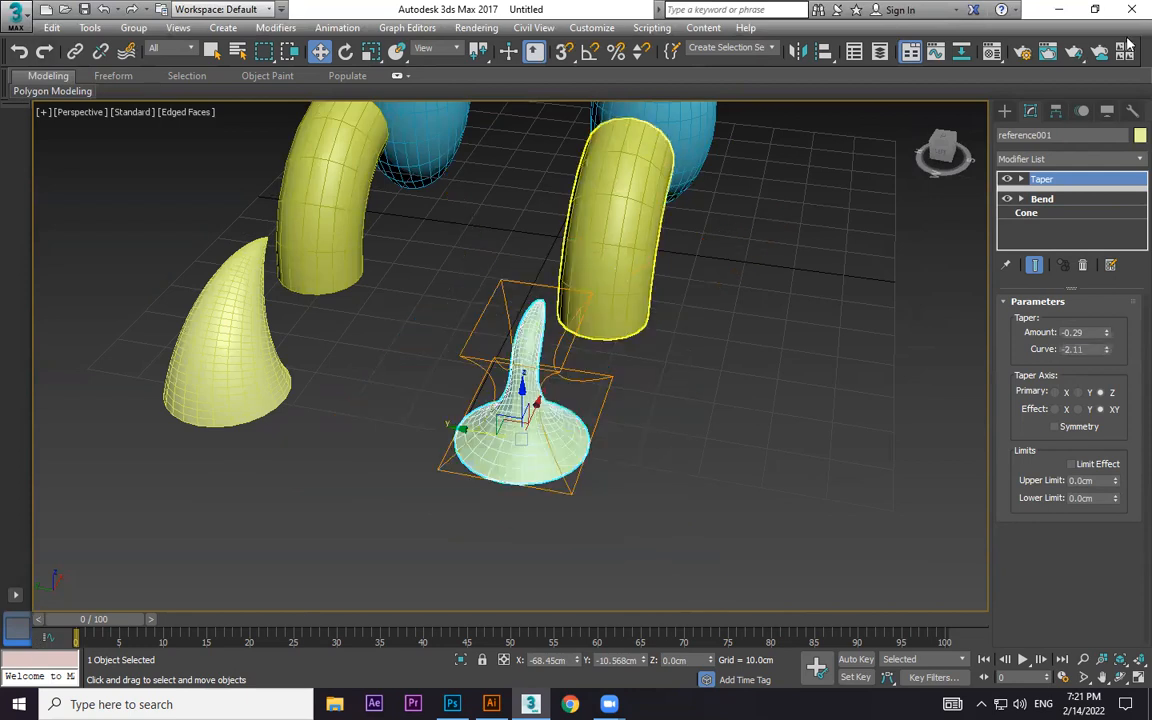
{"action": "left_click_drag", "start_coordinate": [1108, 349], "coordinate": [1126, 149]}
{"action": "middle_click_drag", "start_coordinate": [640, 318], "coordinate": [542, 357], "text": "alt"}
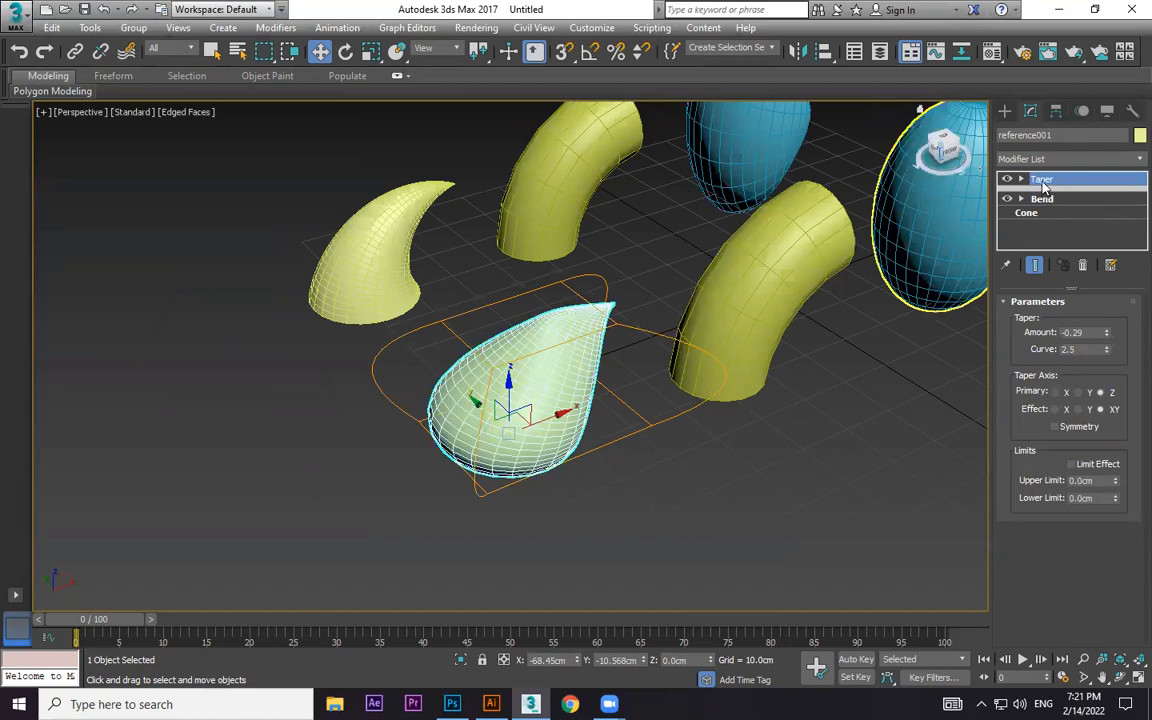
Step: Try moving the Taper modifier below the reference separator in the cloned cone's stack, and undo the move
{"action": "left_click_drag", "start_coordinate": [1041, 182], "coordinate": [410, 257]}
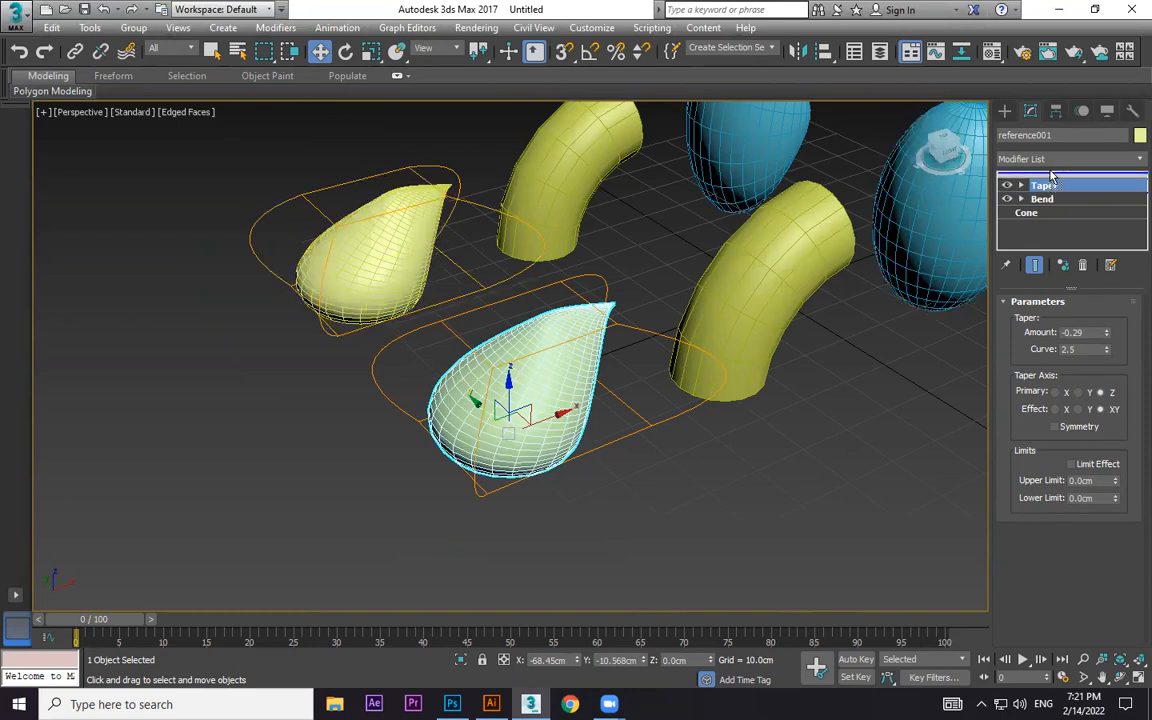
{"action": "key", "text": "ctrl+z"}
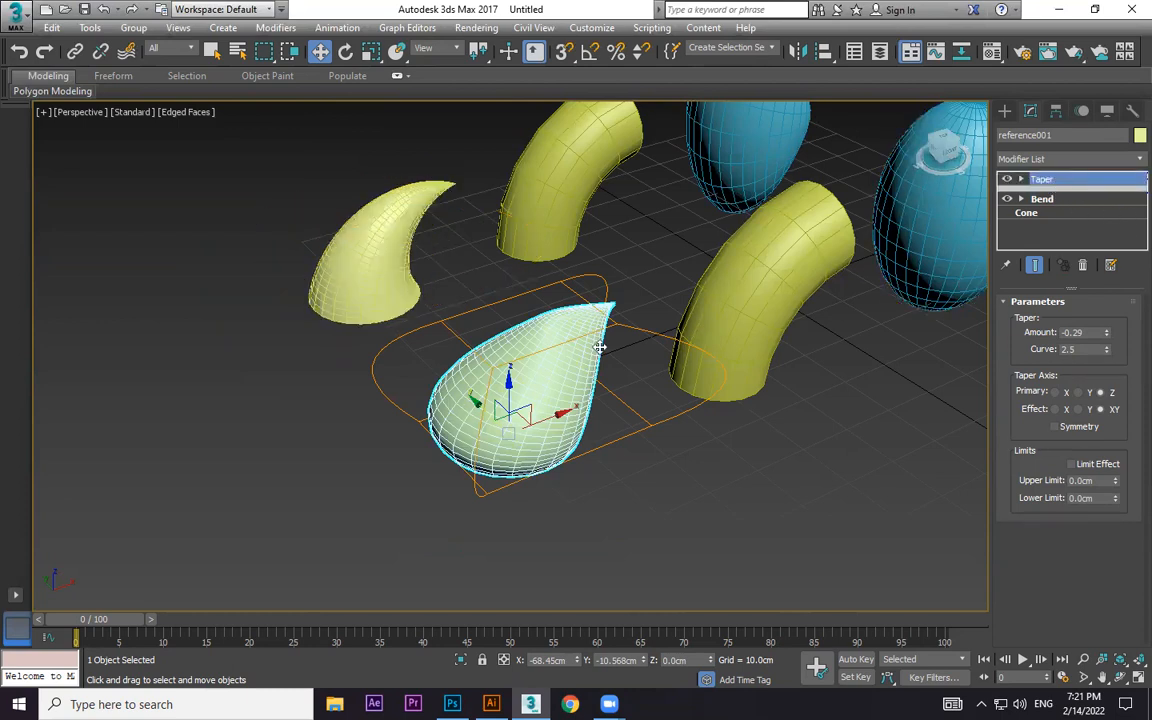
{"action": "scroll", "coordinate": [600, 346], "scroll_direction": "down", "scroll_amount": 3}
{"action": "middle_click_drag", "start_coordinate": [600, 346], "coordinate": [635, 504], "text": "alt"}
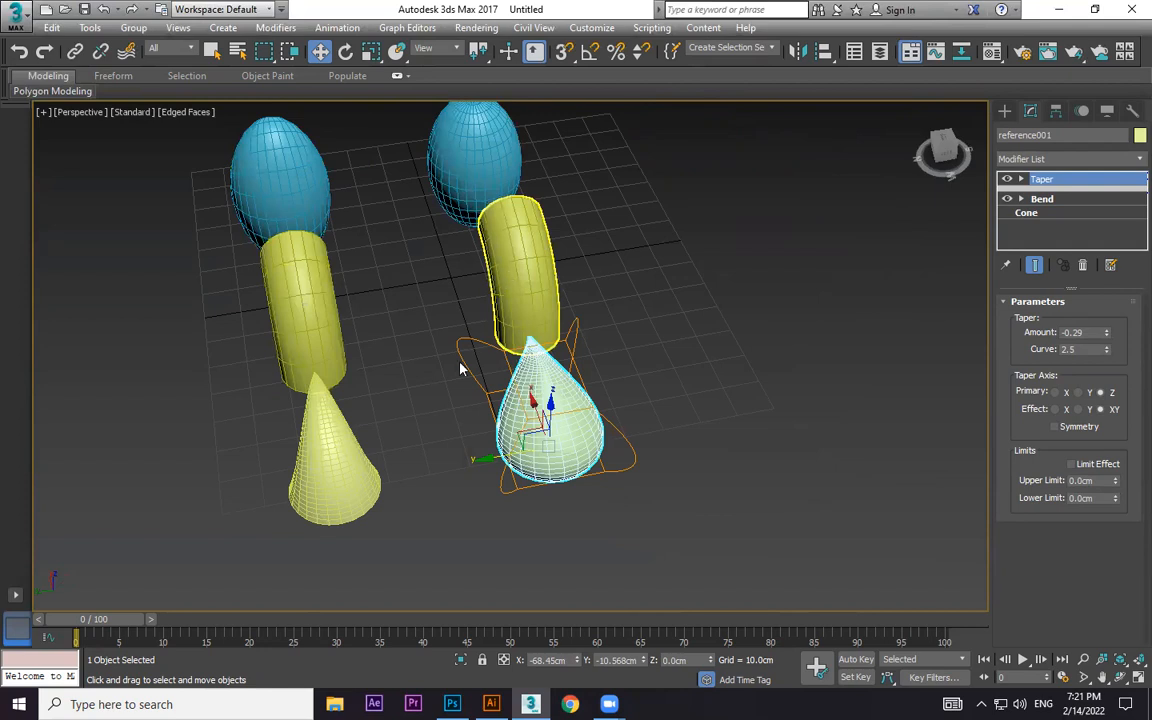
Step: Delete the Taper and Bend modifiers from the stack of the cloned cone "reference001"
{"action": "left_click", "coordinate": [686, 404]}
{"action": "left_click", "coordinate": [571, 424]}
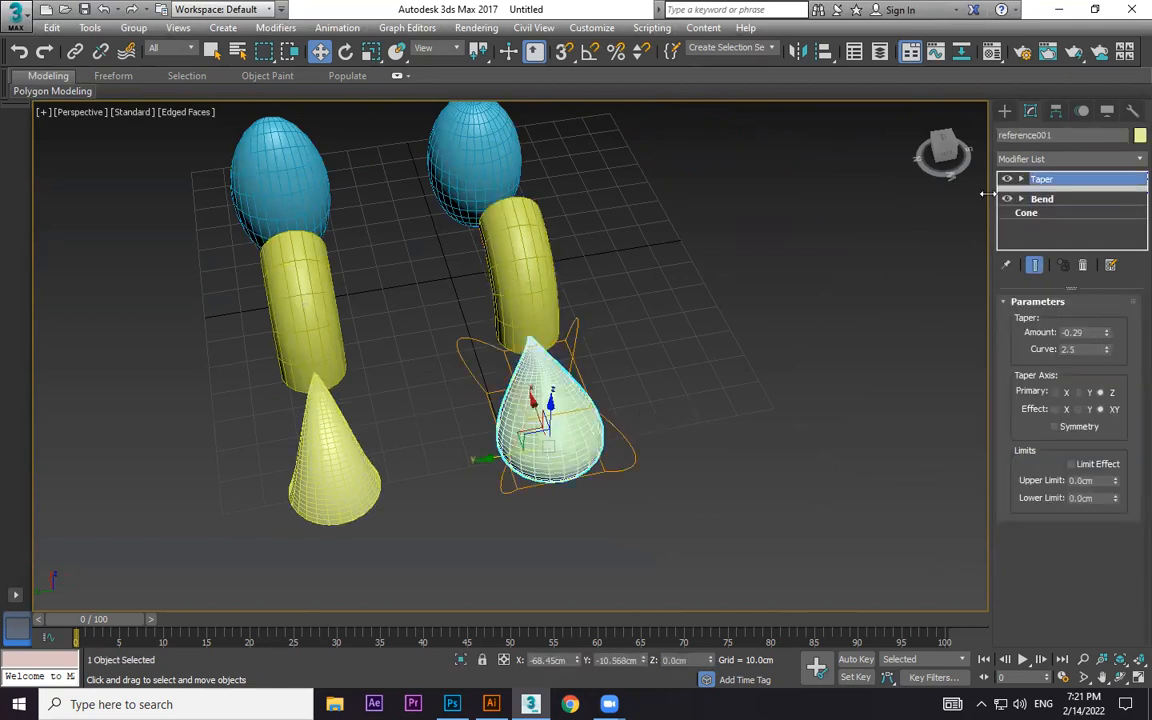
{"action": "right_click", "coordinate": [1045, 184]}
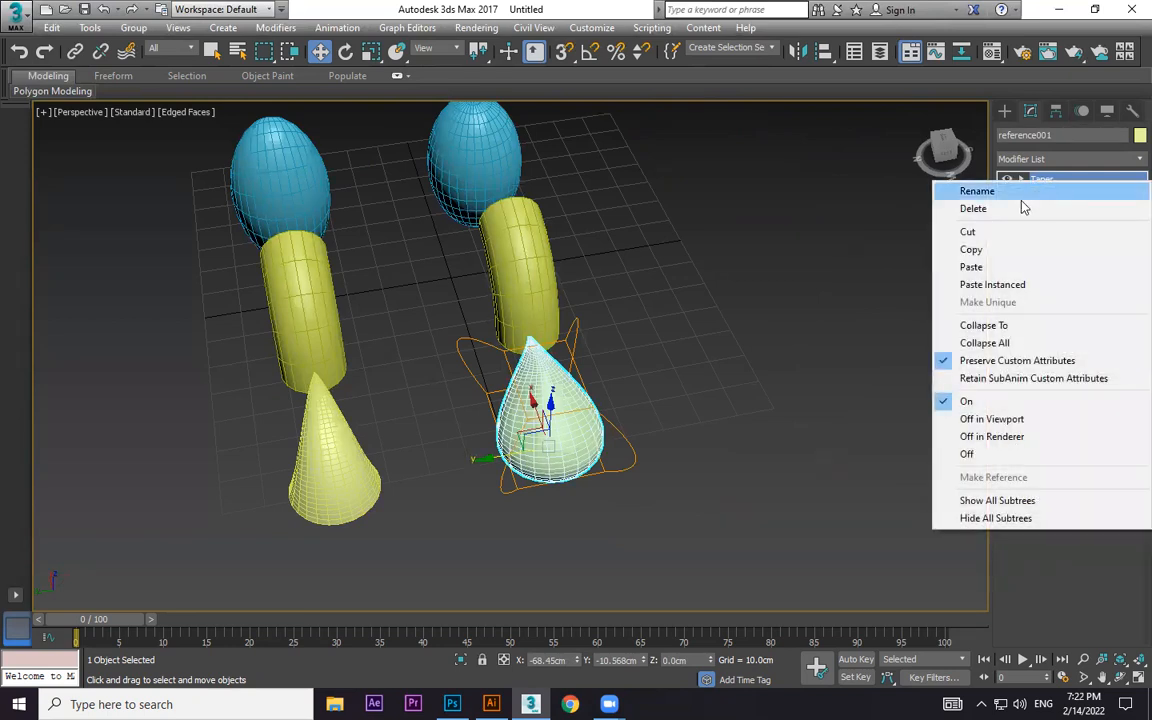
{"action": "left_click", "coordinate": [992, 209]}
{"action": "right_click", "coordinate": [1045, 187]}
{"action": "left_click", "coordinate": [965, 211]}
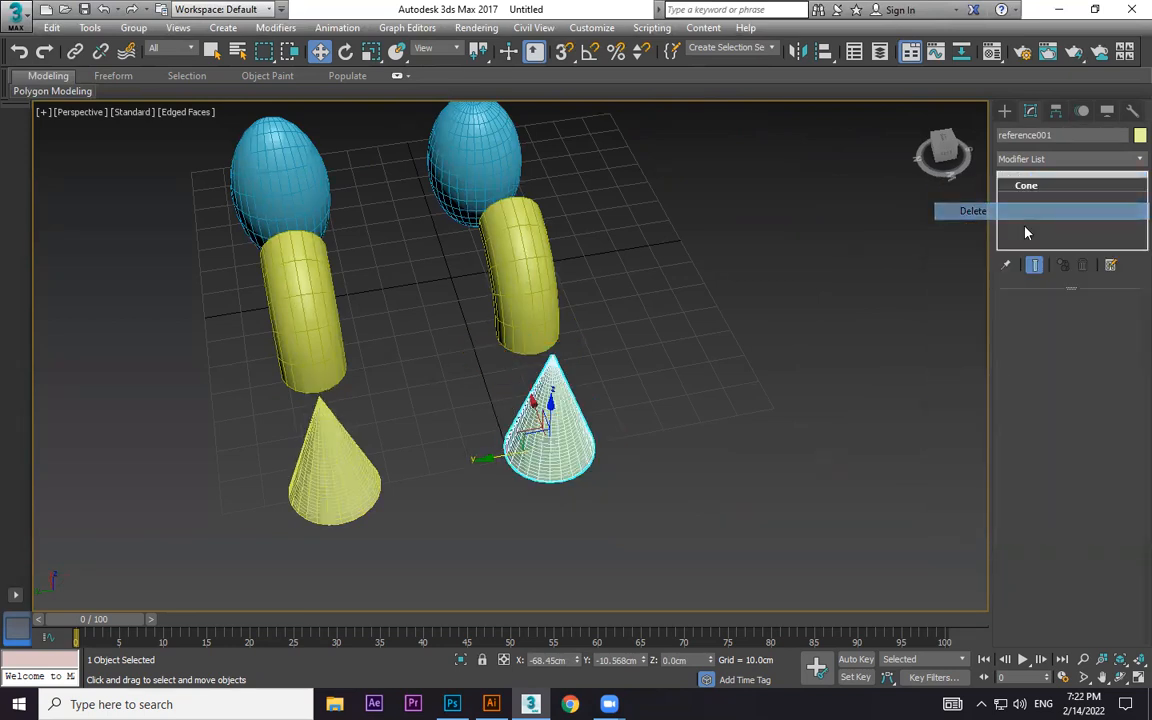
Step: Add a Bend modifier above the reference separator on the cloned cone "reference001" and set its angle to about 81.5
{"action": "left_click", "coordinate": [700, 431]}
{"action": "left_click", "coordinate": [572, 434]}
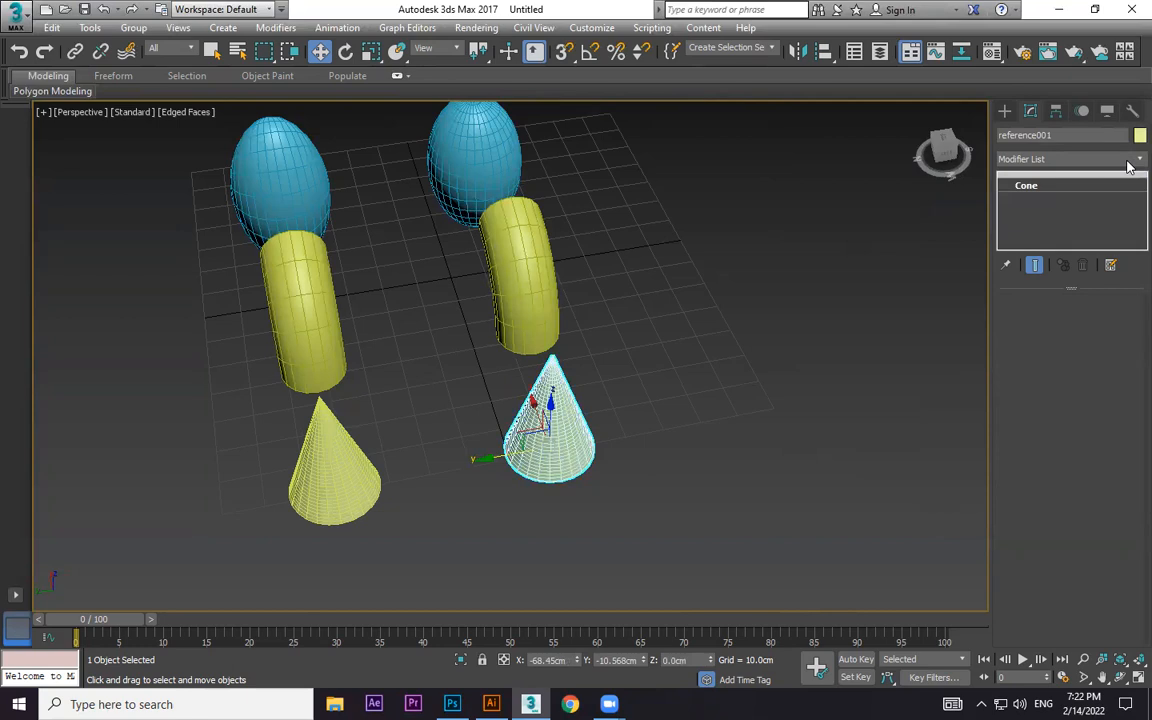
{"action": "left_click", "coordinate": [1130, 161]}
{"action": "scroll", "coordinate": [1058, 300], "scroll_direction": "down", "scroll_amount": 8}
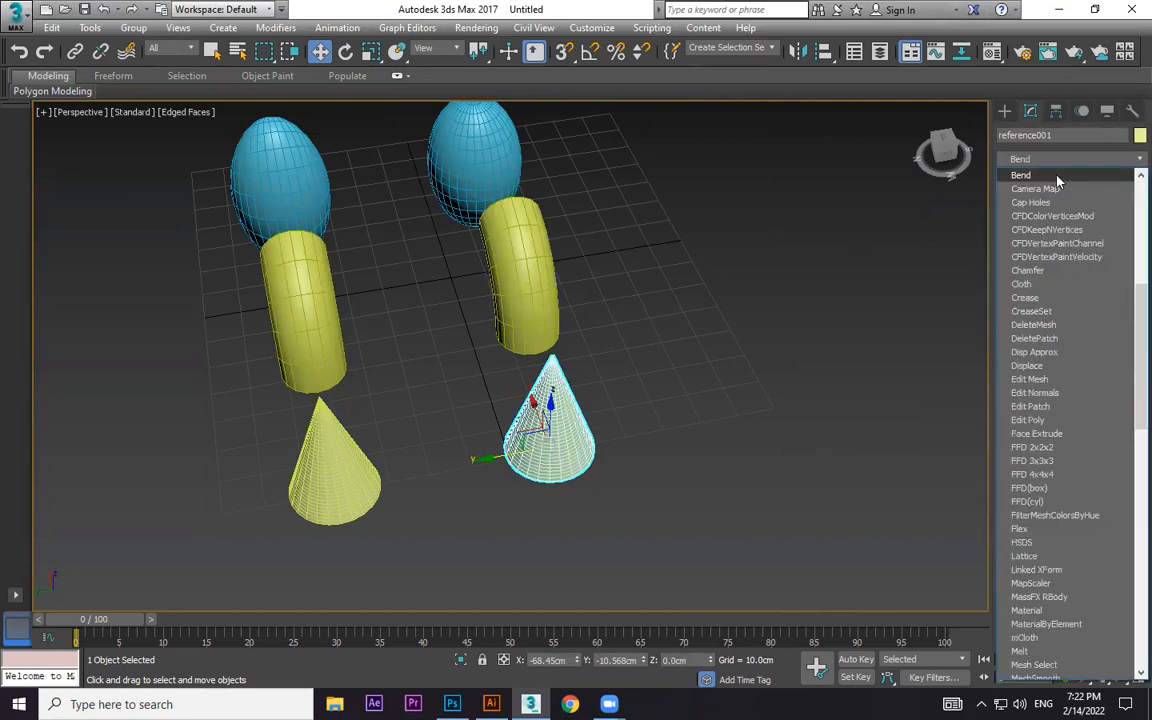
{"action": "left_click", "coordinate": [1022, 175]}
{"action": "left_click_drag", "start_coordinate": [1111, 331], "coordinate": [1135, 182]}
{"action": "middle_click_drag", "start_coordinate": [812, 384], "coordinate": [787, 386], "text": "alt"}
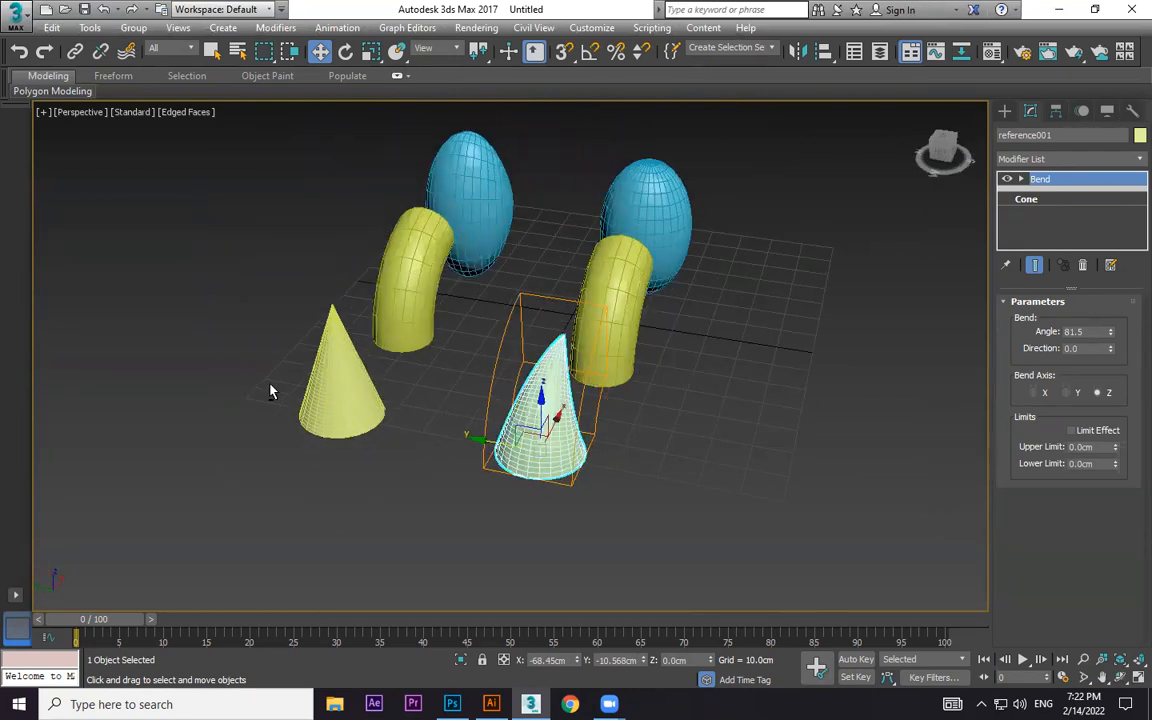
Step: Try moving the Bend modifier below the reference separator in the cloned cone's stack, and undo both the move and the Bend
{"action": "middle_click_drag", "start_coordinate": [496, 445], "coordinate": [967, 306], "text": "alt"}
{"action": "left_click_drag", "start_coordinate": [1044, 183], "coordinate": [1044, 202]}
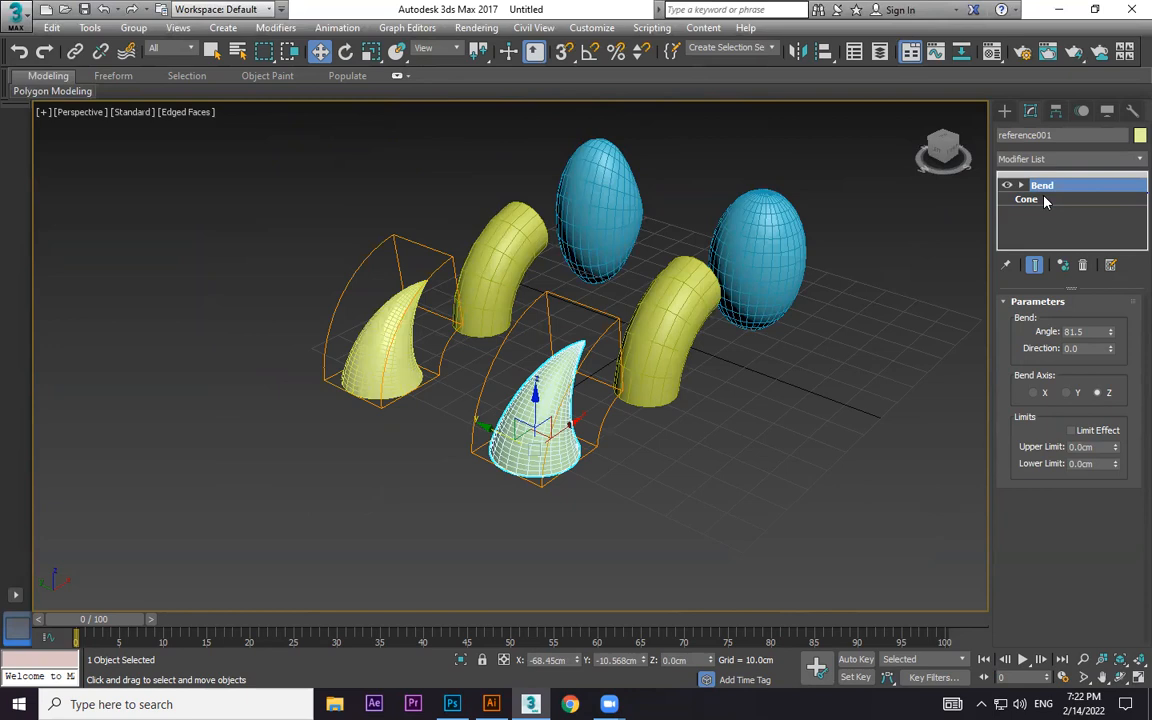
{"action": "middle_click_drag", "start_coordinate": [607, 405], "coordinate": [625, 414], "text": "alt"}
{"action": "key", "text": "ctrl+z"}
{"action": "key", "text": "ctrl+z"}
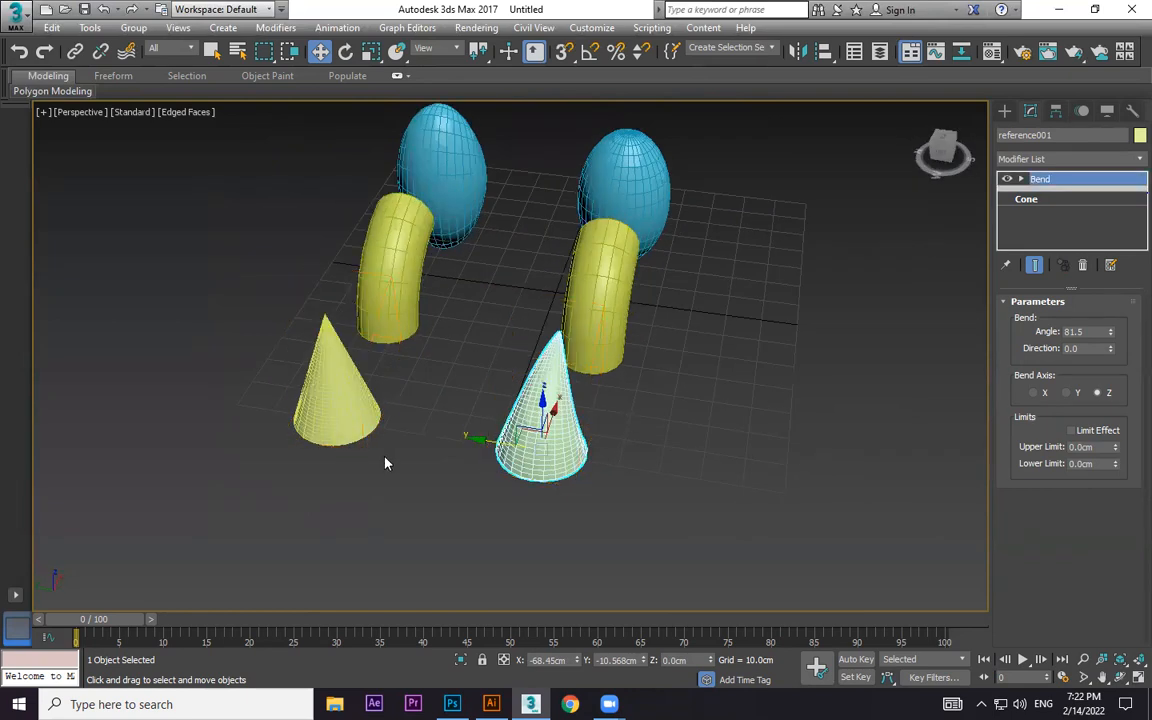
{"action": "key", "text": "ctrl+z"}
Step: Try a Bend modifier with an angle of about 92 on the original cone "reference", and undo it
{"action": "left_click", "coordinate": [316, 405]}
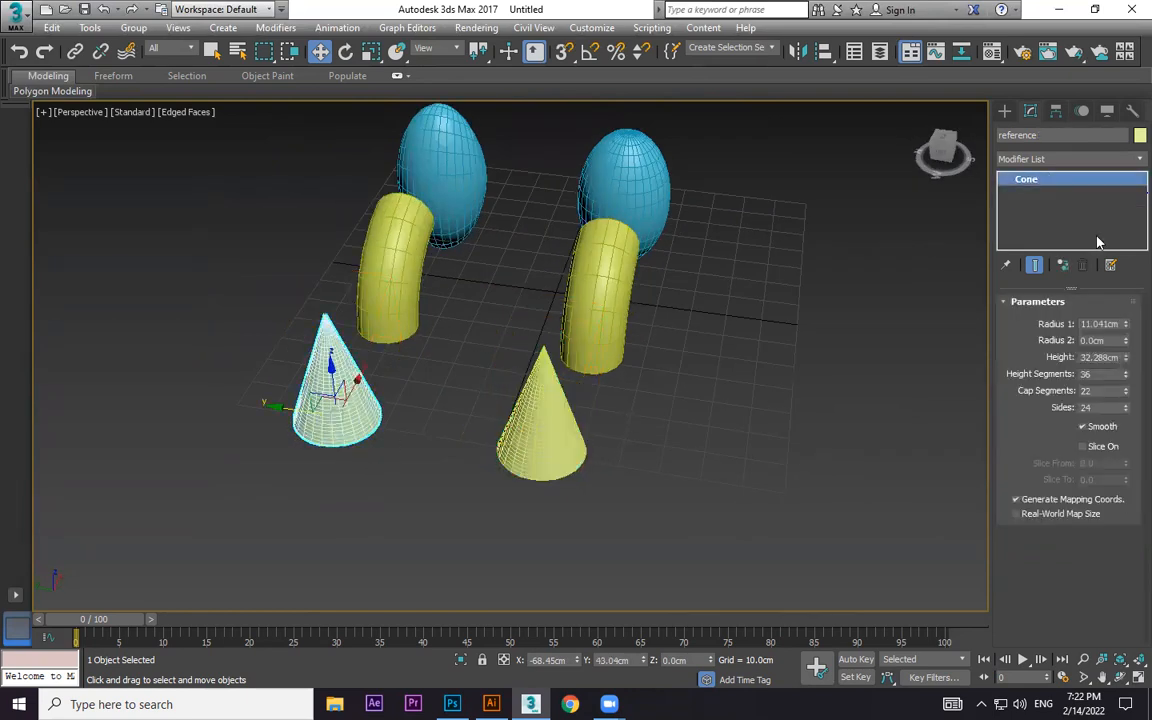
{"action": "left_click", "coordinate": [1129, 160]}
{"action": "key", "text": "b"}
{"action": "left_click", "coordinate": [1085, 176]}
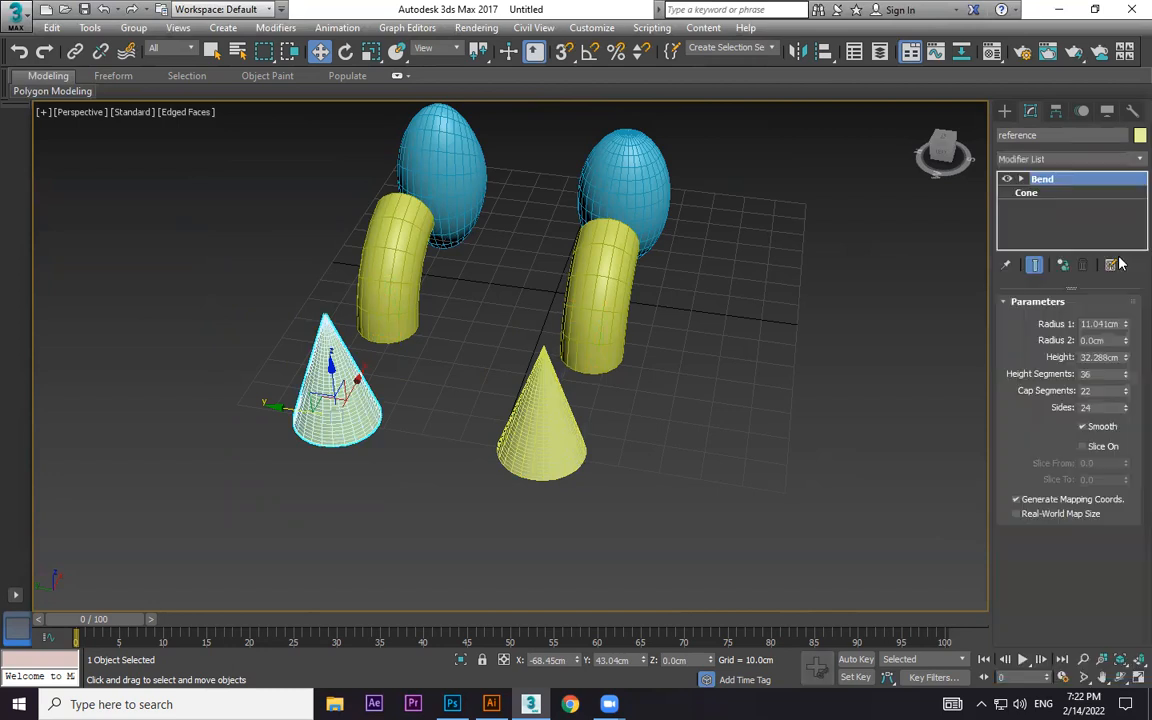
{"action": "left_click_drag", "start_coordinate": [1113, 337], "coordinate": [1138, 184]}
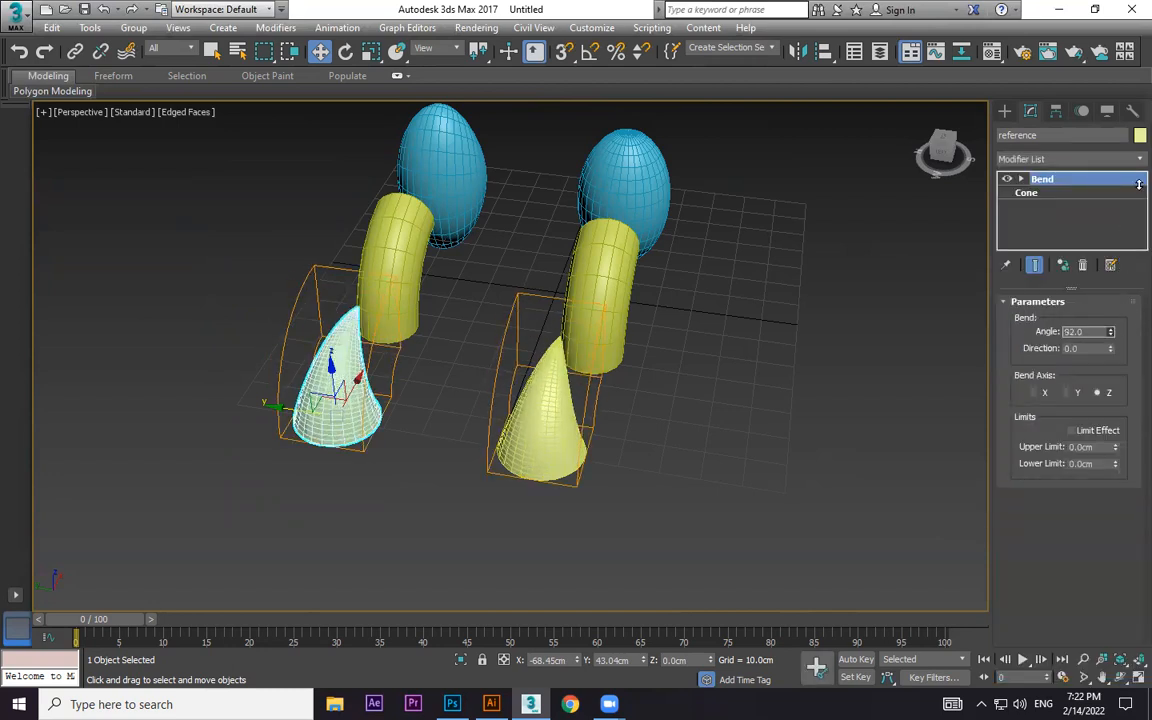
{"action": "key", "text": "ctrl+z"}
{"action": "key", "text": "ctrl+z"}
Step: Add a Bend modifier with an angle of about 103.5 to the cloned cone "reference001" and move it below the reference separator
{"action": "left_click", "coordinate": [561, 446]}
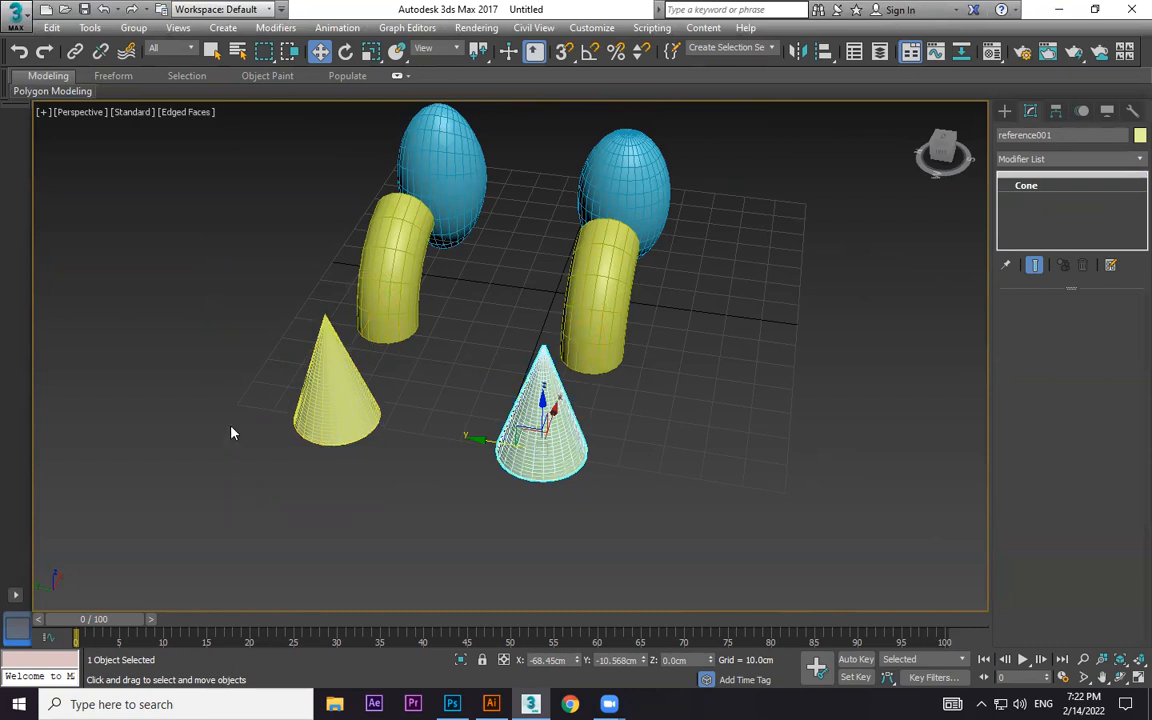
{"action": "left_click", "coordinate": [1128, 162]}
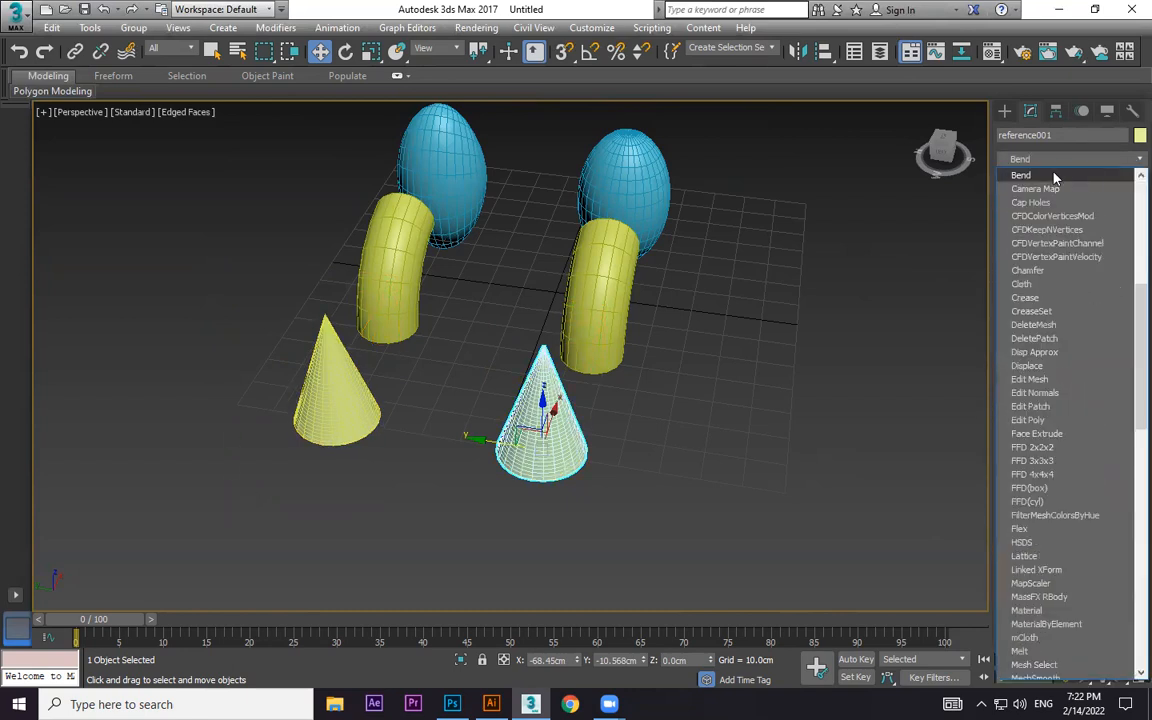
{"action": "left_click", "coordinate": [1052, 175]}
{"action": "left_click_drag", "start_coordinate": [1113, 331], "coordinate": [493, 391]}
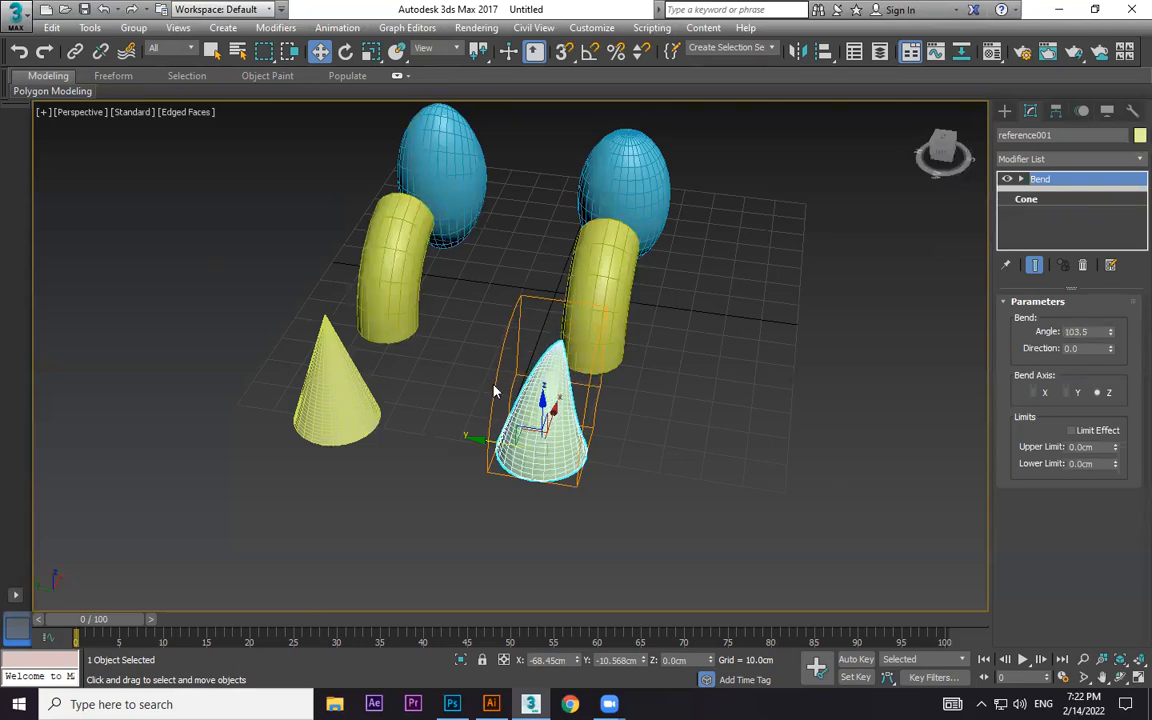
{"action": "left_click_drag", "start_coordinate": [1044, 183], "coordinate": [1049, 199]}
{"action": "middle_click_drag", "start_coordinate": [780, 330], "coordinate": [448, 325], "text": "alt"}
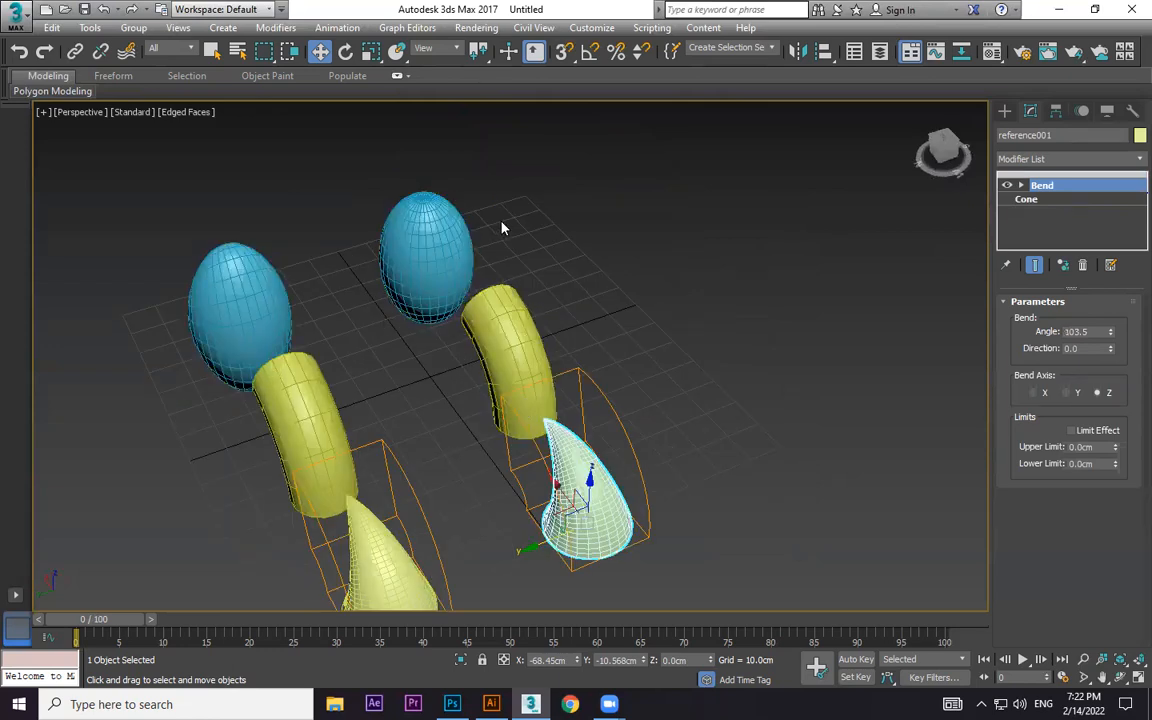